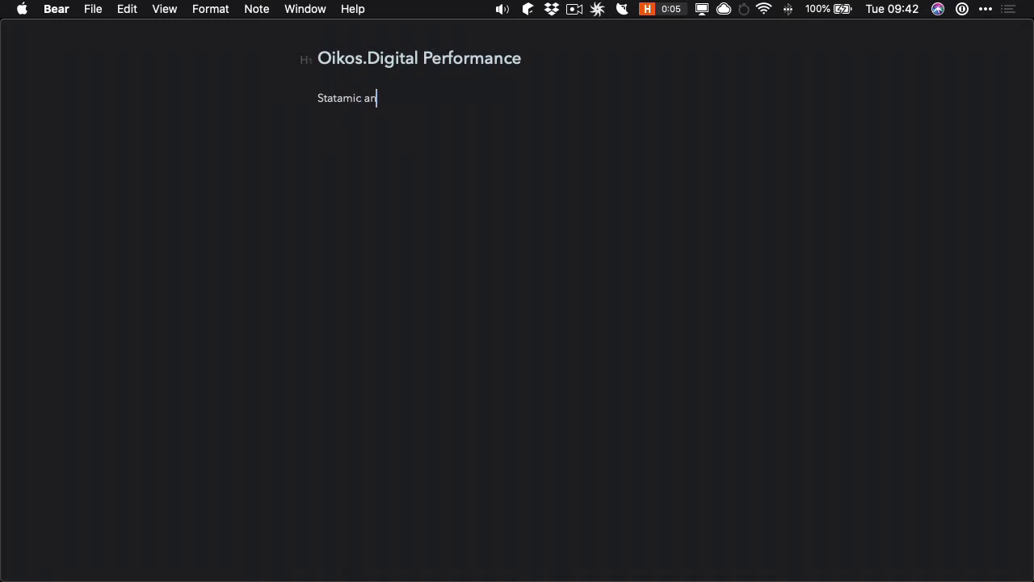
# Complete the note's first line as "Statamic and it's page caching" and add "Cloudflare" on the line below.
pyautogui.write('age caching')
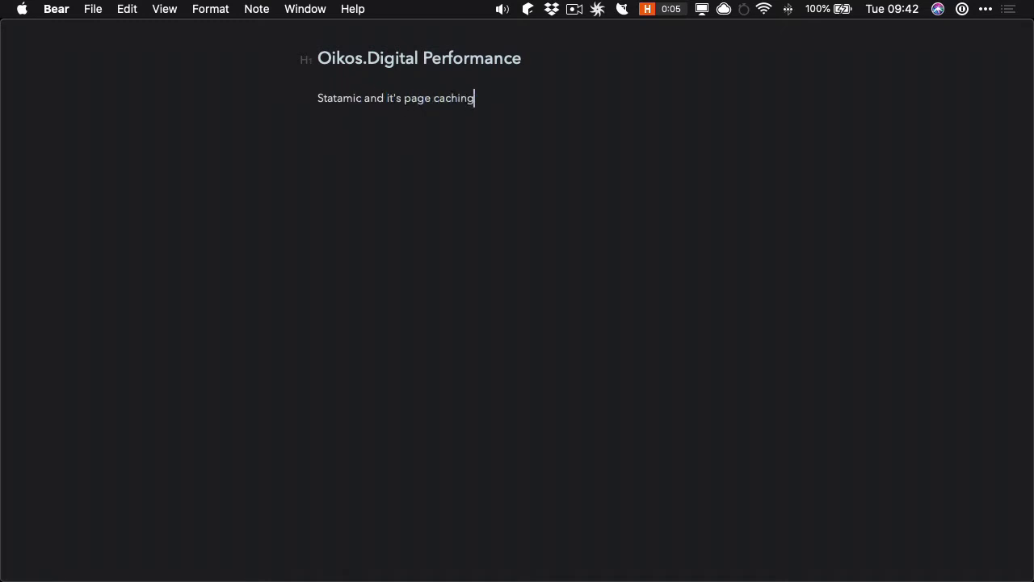
pyautogui.press('Return')
pyautogui.write('Cloudflare')
# Add the lines "Timings" and "Compare a couple of servers" to the note below "Cloudflare".
pyautogui.press('Return')
pyautogui.write('Timii')
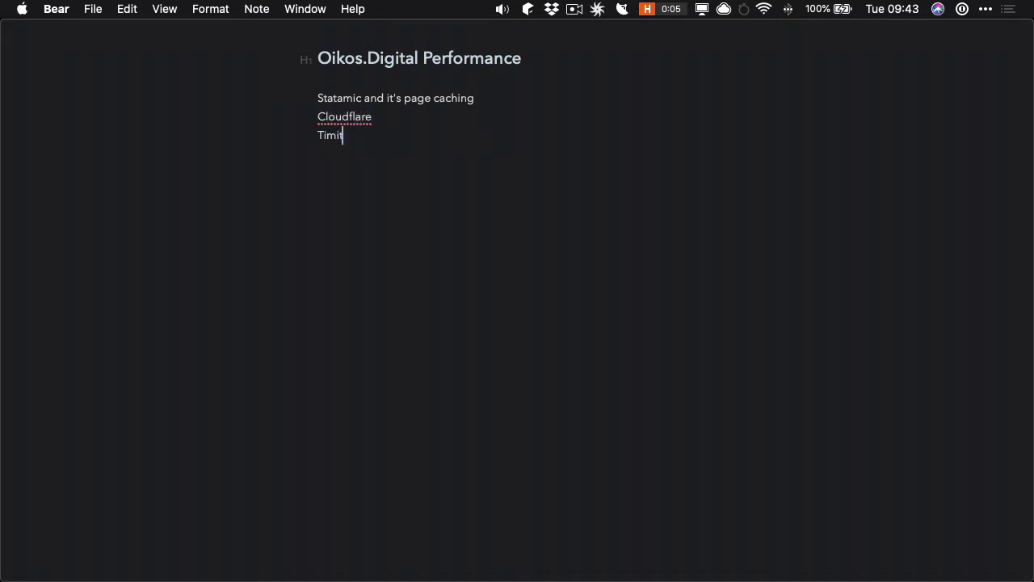
pyautogui.press('BackSpace')
pyautogui.press('BackSpace')
pyautogui.write('ings')
pyautogui.press('Return')
pyautogui.write('COmpa')
pyautogui.press('BackSpace')
pyautogui.press('BackSpace')
pyautogui.press('BackSpace')
pyautogui.press('BackSpace')
pyautogui.write('ompare a couple of servers')
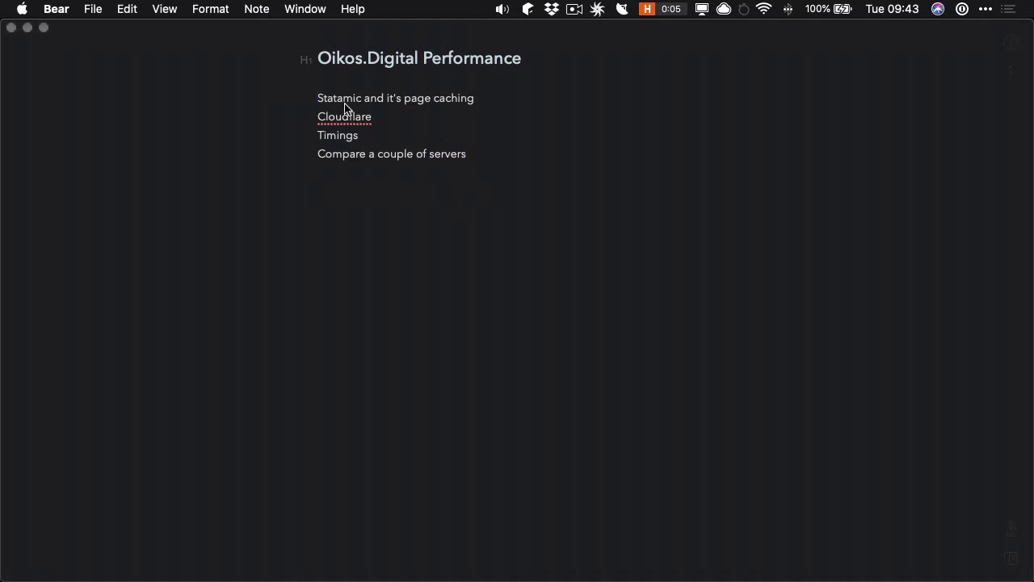
# Switch to Firefox to view the Oikos Digital home page.
pyautogui.hotkey('alt', 'space')
pyautogui.write('fire')
pyautogui.press('Return')
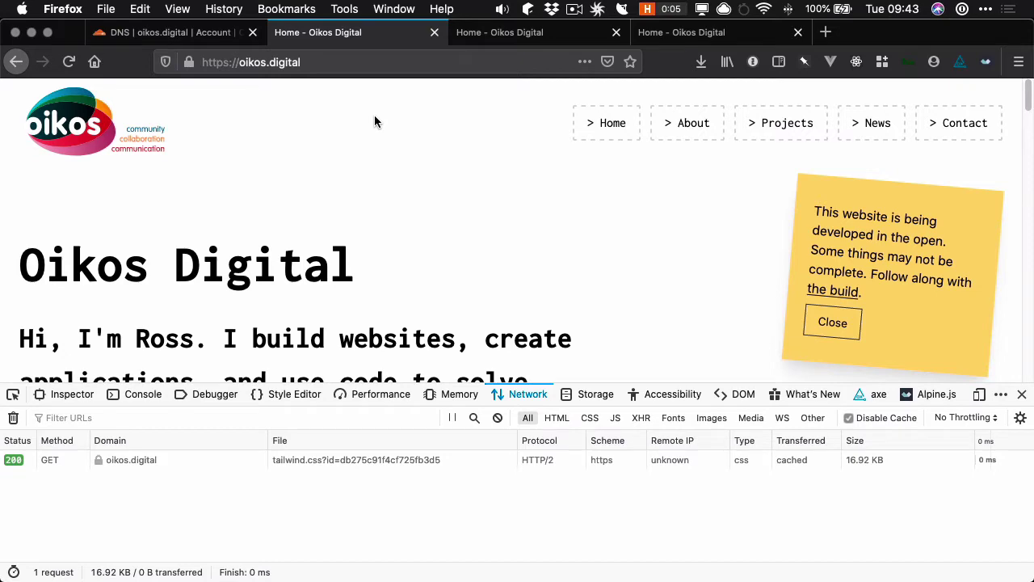
# Switch to iTerm and open config/statamic/static_caching.php in vi.
pyautogui.press('super+space')
pyautogui.write('iterm')
pyautogui.press('Return')
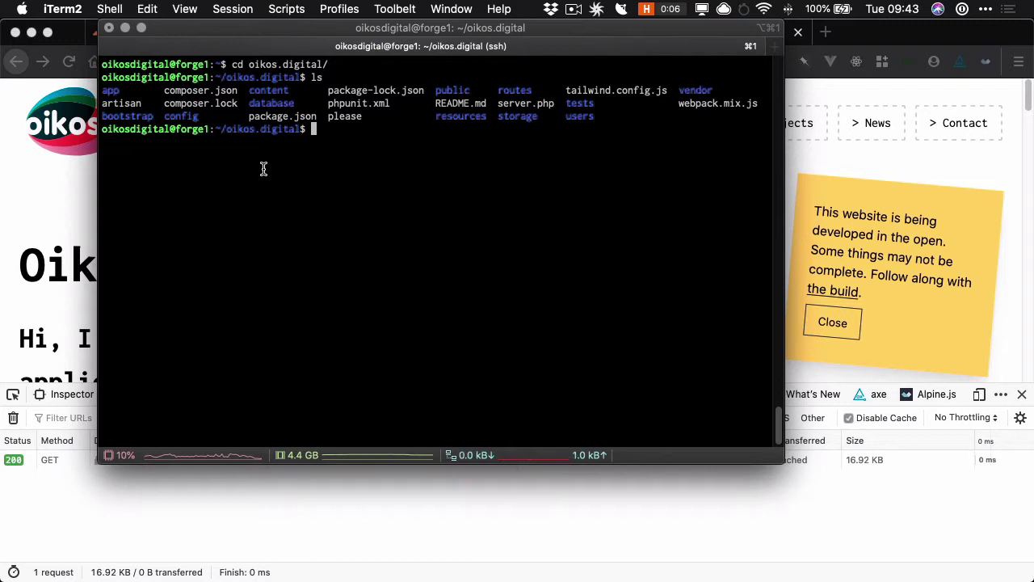
pyautogui.write('vi c')
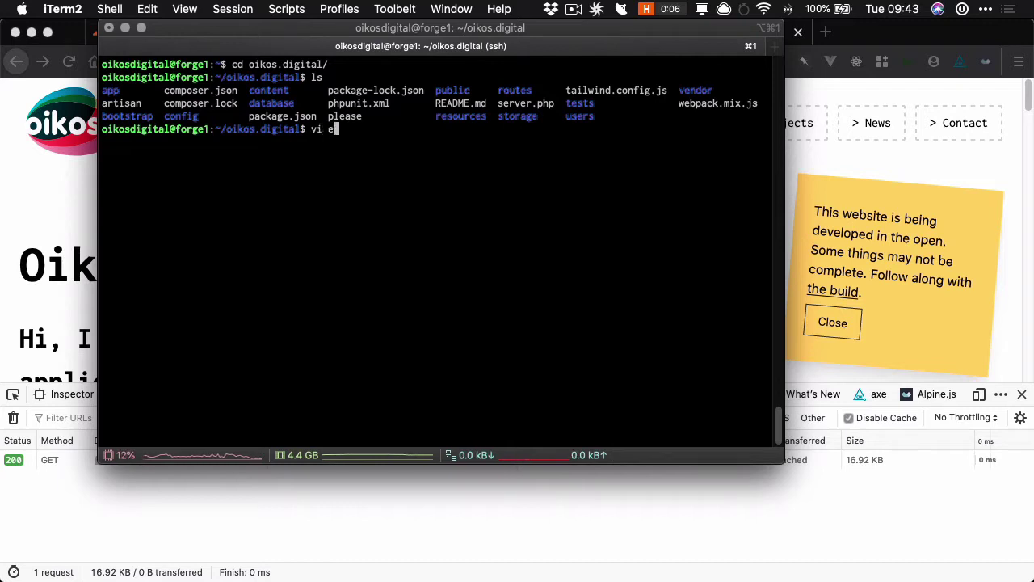
pyautogui.write('onfig/s')
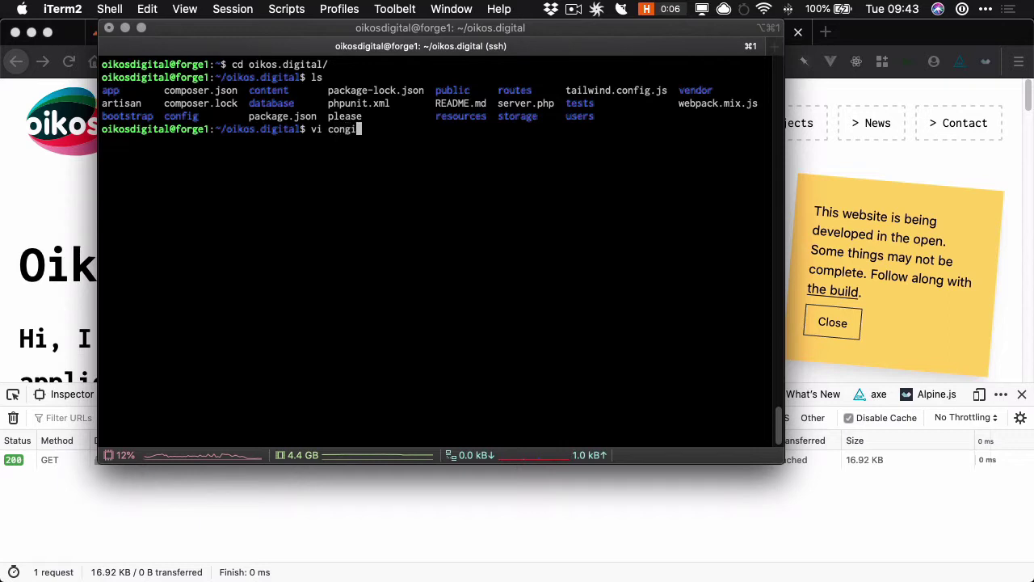
pyautogui.write('tatamic/')
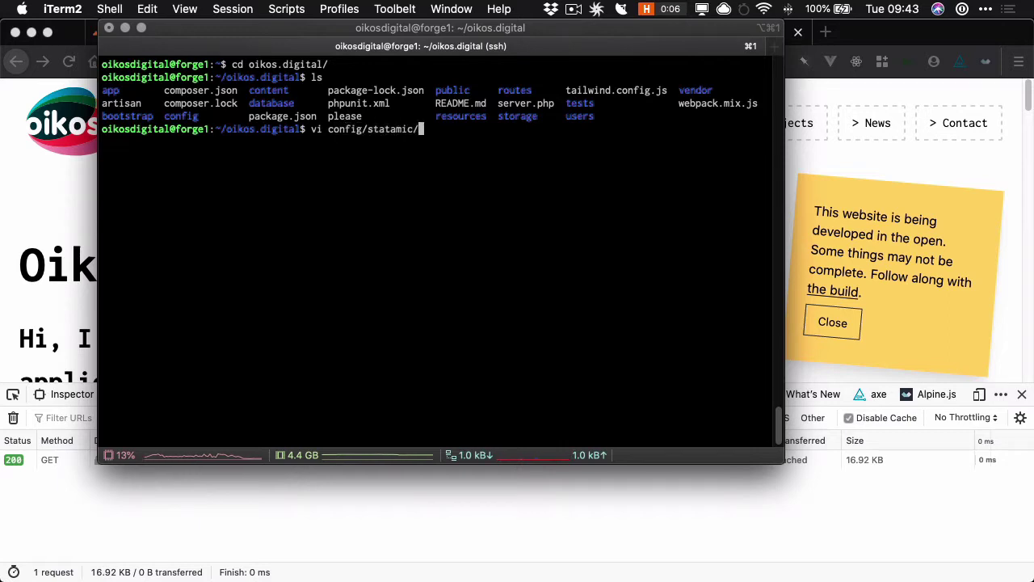
pyautogui.write('stati')
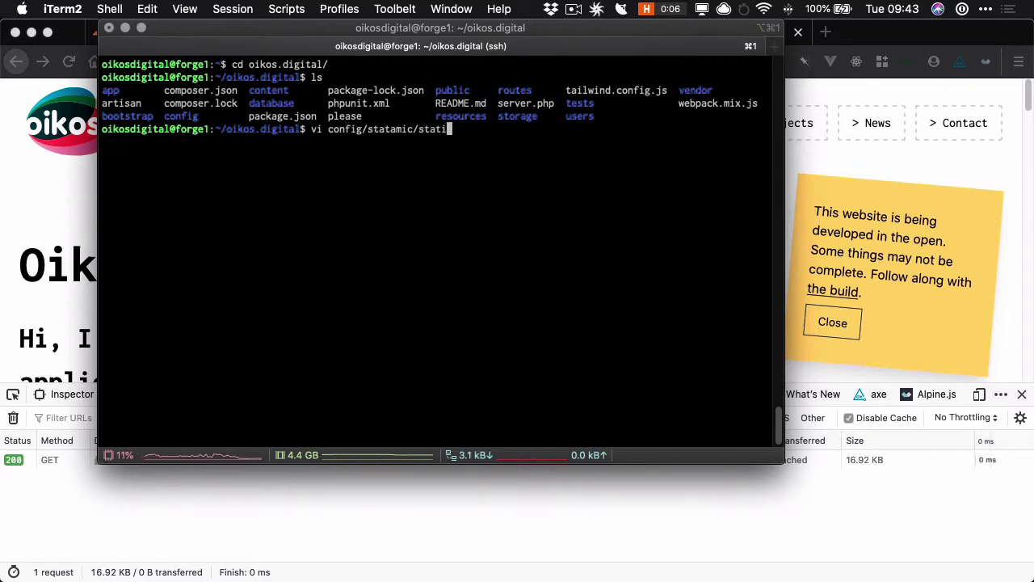
pyautogui.press('Tab')
pyautogui.press('Return')
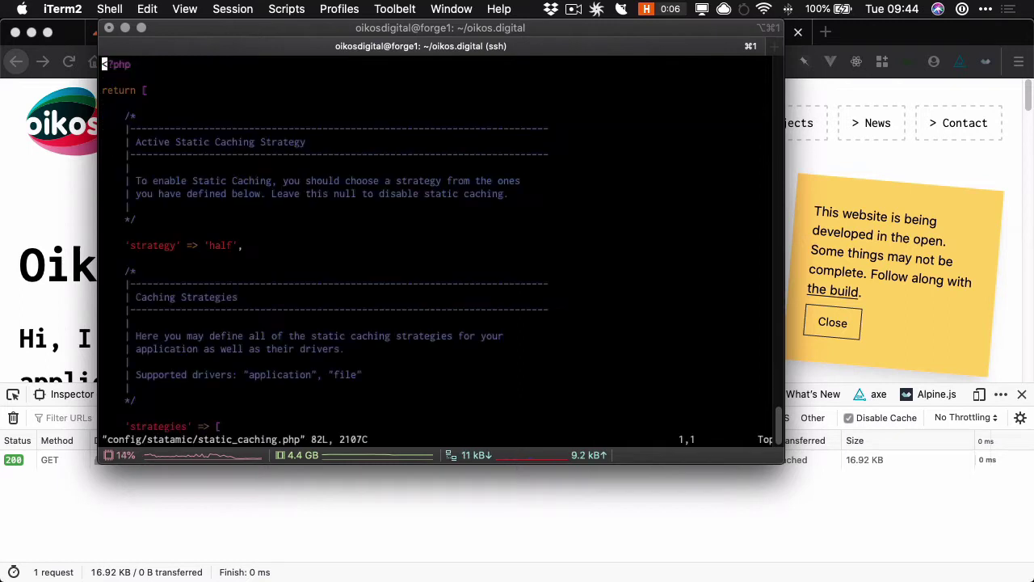
# Place the cursor on the 'half' value of the active static caching strategy setting.
pyautogui.press('j')
pyautogui.press('j')
pyautogui.press('j')
pyautogui.press('j')
pyautogui.press('j')
pyautogui.press('j')
pyautogui.press('j')
pyautogui.press('j')
pyautogui.press('j')
pyautogui.press('j')
pyautogui.press('j')
pyautogui.press('j')
pyautogui.press('j')
pyautogui.press('j')
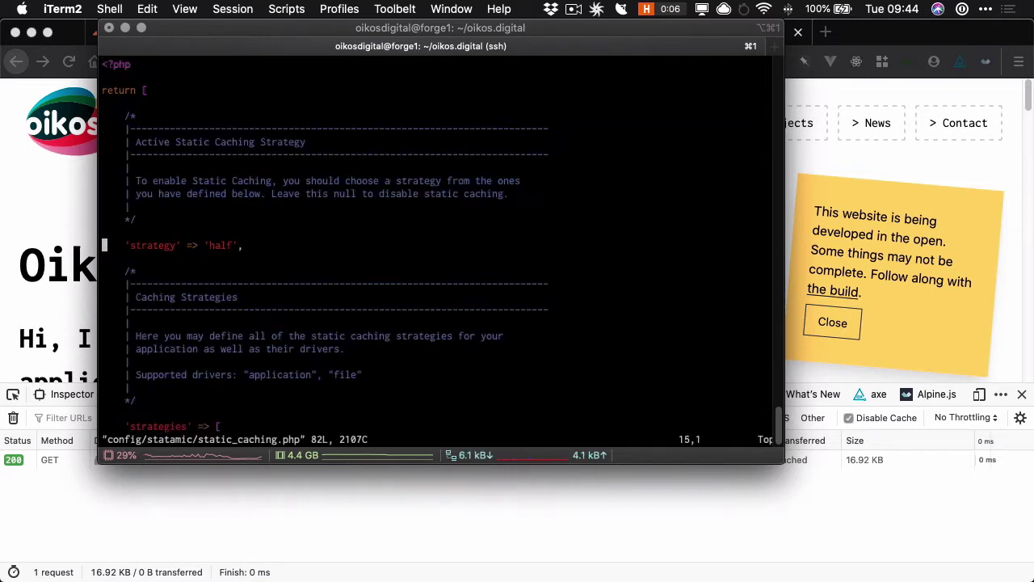
pyautogui.press('l')
pyautogui.press('l')
pyautogui.press('l')
pyautogui.press('l')
pyautogui.press('l')
pyautogui.press('l')
pyautogui.press('l')
pyautogui.press('l')
pyautogui.press('l')
pyautogui.press('l')
pyautogui.press('l')
pyautogui.press('l')
pyautogui.press('l')
pyautogui.press('l')
pyautogui.press('l')
pyautogui.press('l')
pyautogui.press('l')
pyautogui.press('l')
pyautogui.press('l')
pyautogui.press('l')
pyautogui.press('h')
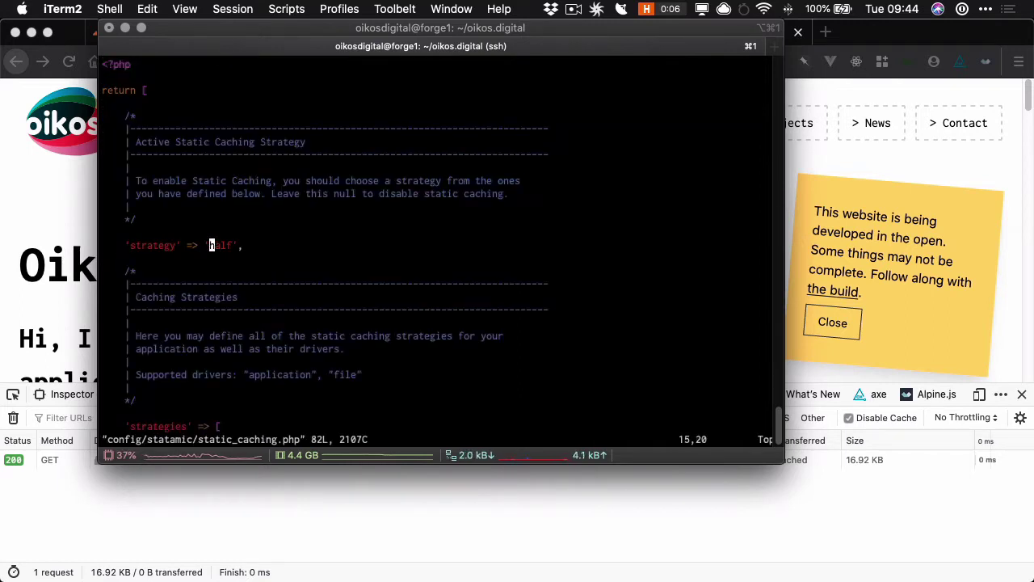
pyautogui.press('l')
pyautogui.press('l')
pyautogui.press('l')
pyautogui.press('h')
pyautogui.press('h')
pyautogui.press('h')
# Switch to Firefox and open statamic.dev in a new tab.
pyautogui.click(35, 178)
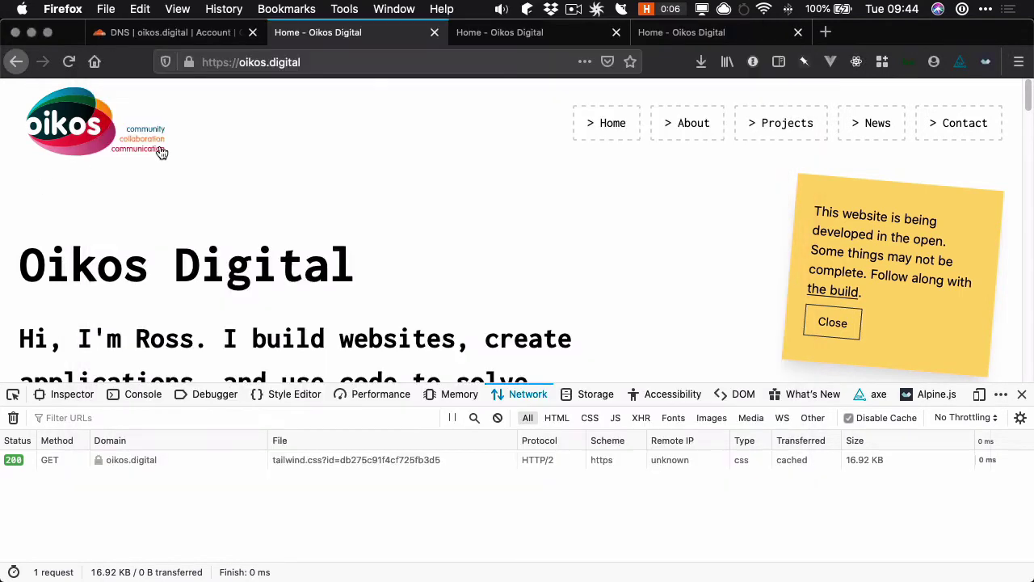
pyautogui.click(826, 32)
pyautogui.write('statamic.dev/')
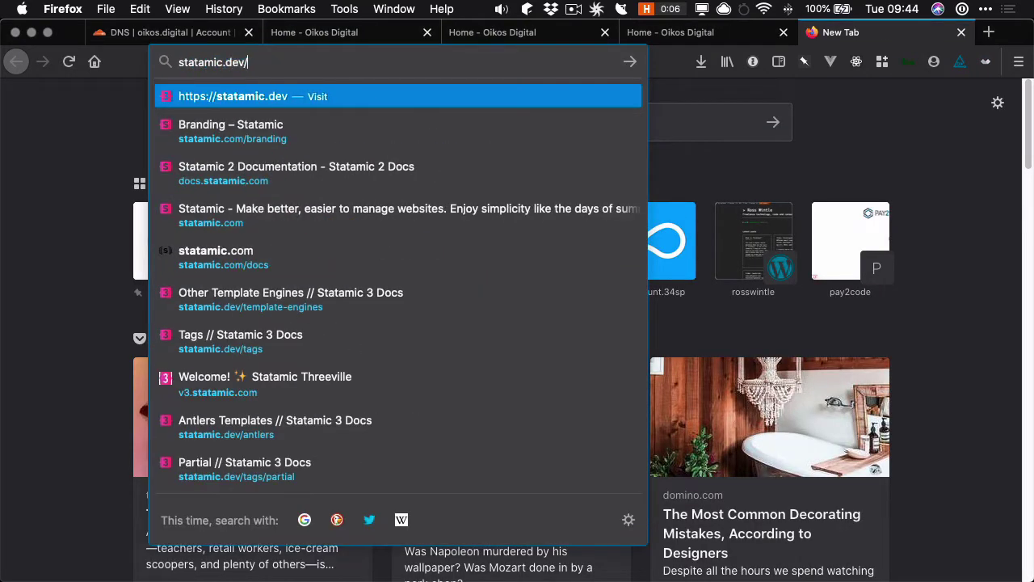
pyautogui.press('Return')
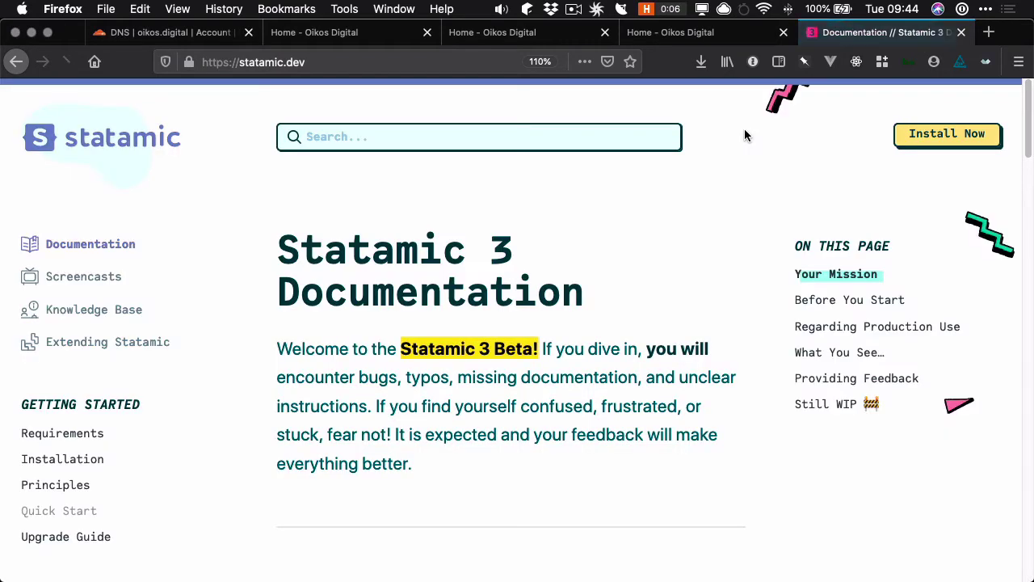
# Search the Statamic documentation for "static" and open the full Static Caching page.
pyautogui.click(372, 135)
pyautogui.write('stata')
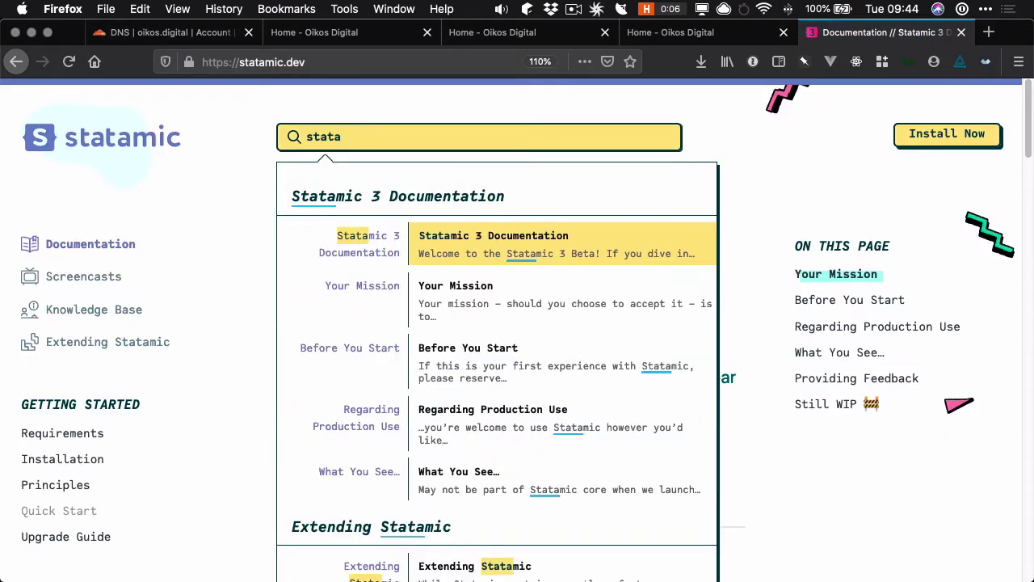
pyautogui.press('BackSpace')
pyautogui.press('BackSpace')
pyautogui.write('tic')
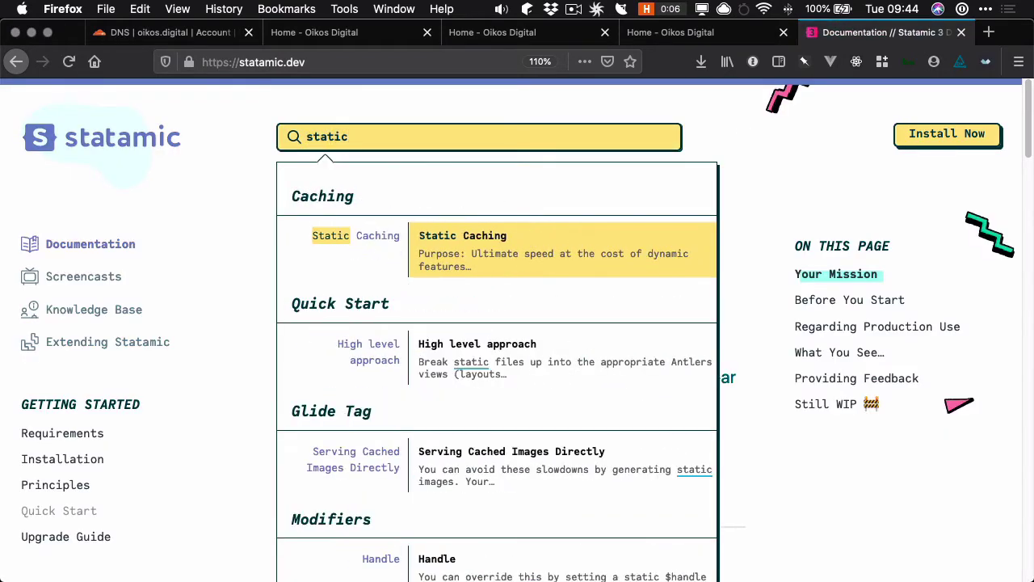
pyautogui.click(447, 234)
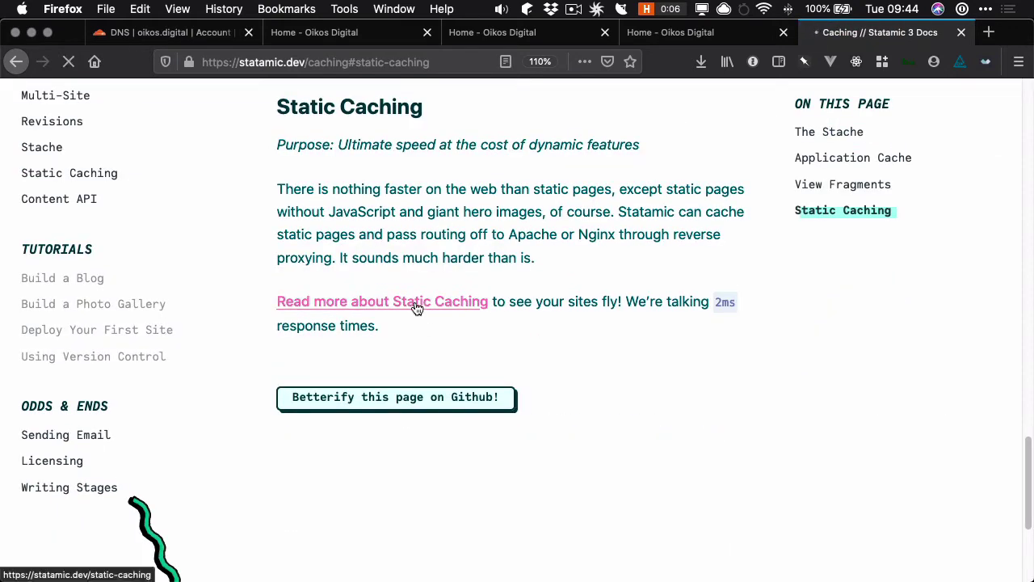
pyautogui.click(416, 302)
# Examine how the Caching Strategies section disables static caching and highlight the 'strategy' => 'half' line in its code sample.
pyautogui.scroll(-3, 596, 346)
pyautogui.scroll(-10, 595, 346)
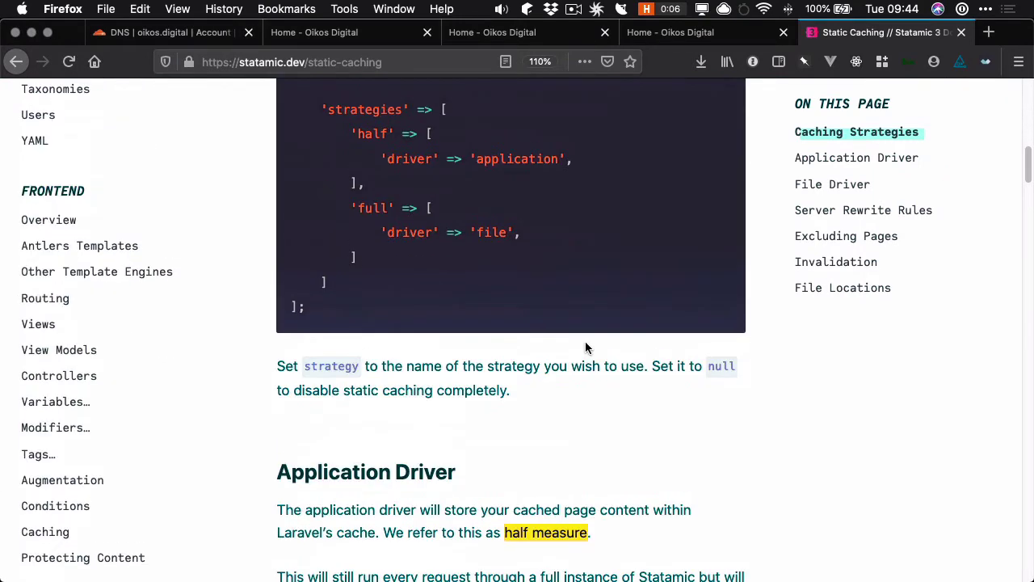
pyautogui.moveTo(651, 358); pyautogui.dragTo(737, 359)
pyautogui.click(661, 376)
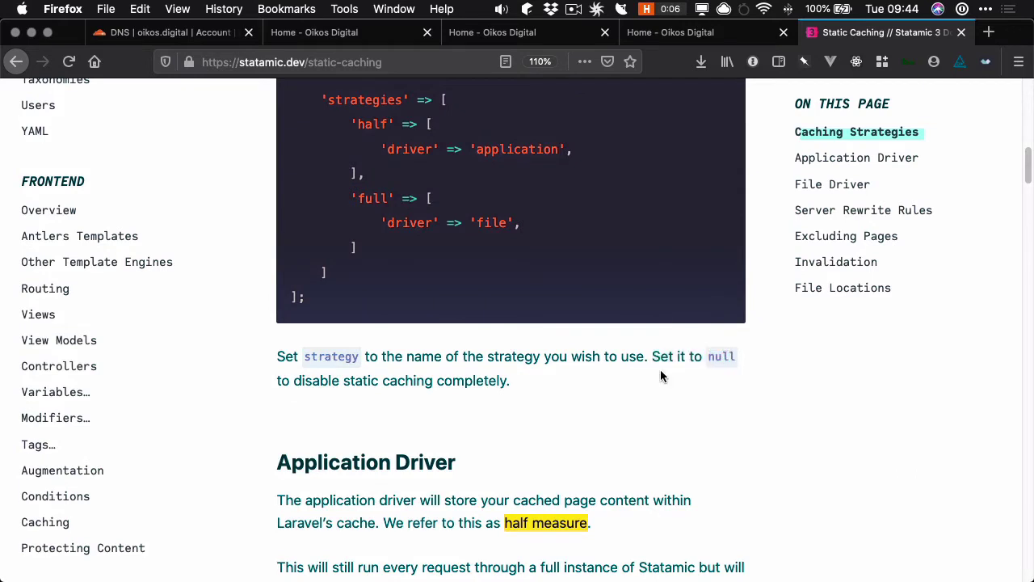
pyautogui.scroll(3, 661, 376)
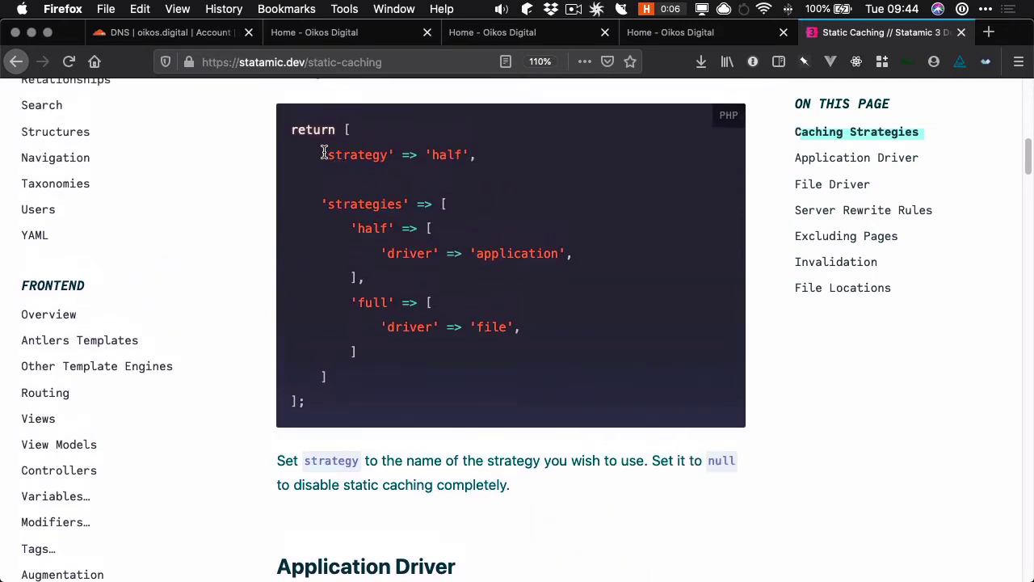
pyautogui.moveTo(323, 153); pyautogui.dragTo(501, 159)
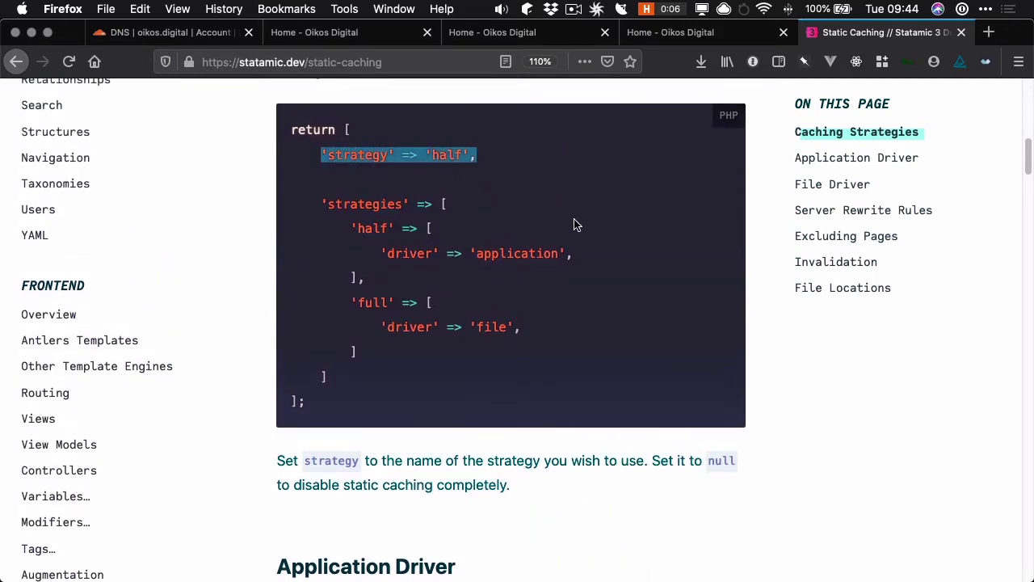
# Switch to iTerm and comment out the 'strategy' => 'half' line with //.
pyautogui.hotkey('alt', 'space')
pyautogui.write('iterm')
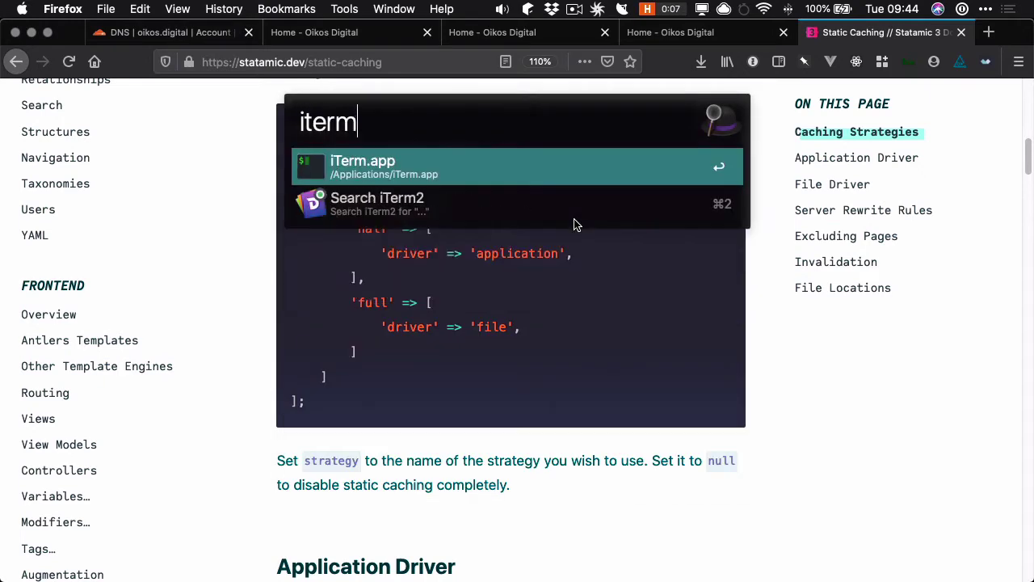
pyautogui.press('Return')
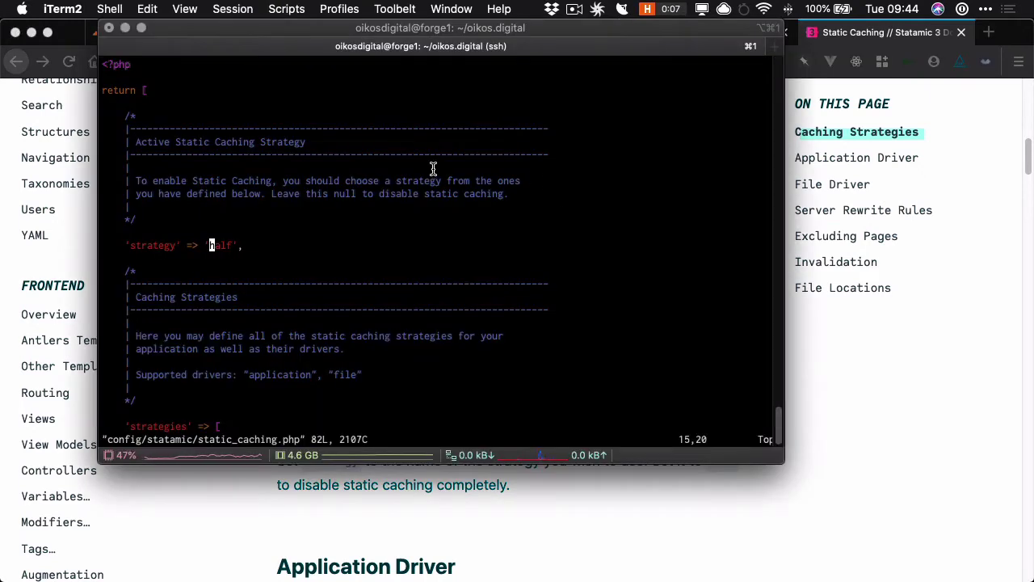
pyautogui.press('h')
pyautogui.press('h')
pyautogui.press('h')
pyautogui.press('h')
pyautogui.press('h')
pyautogui.press('h')
pyautogui.press('h')
pyautogui.press('h')
pyautogui.press('h')
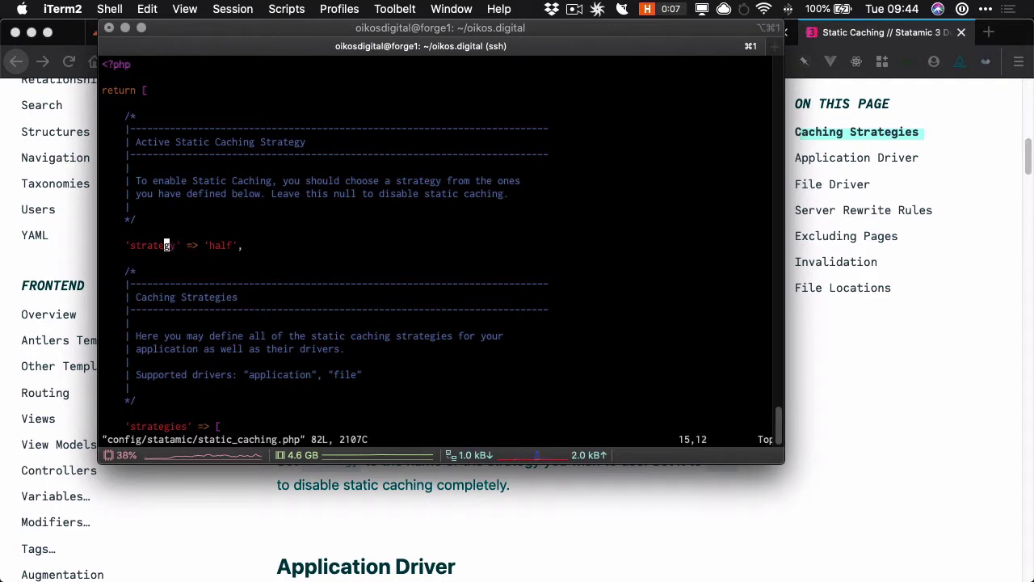
pyautogui.press('h')
pyautogui.press('h')
pyautogui.press('h')
pyautogui.press('h')
pyautogui.press('h')
pyautogui.write('i')
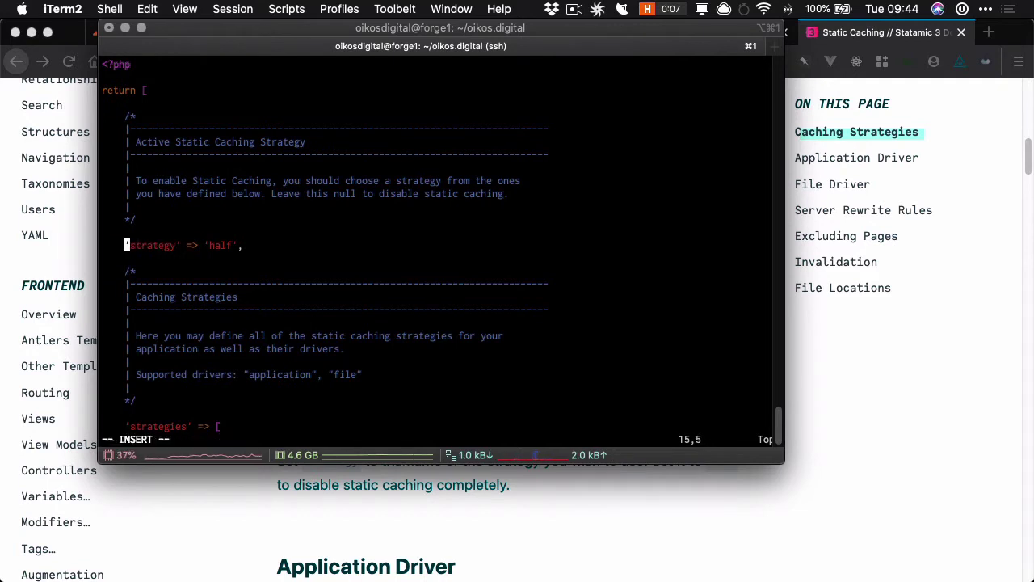
pyautogui.write('//')
pyautogui.press('Escape')
# Duplicate the commented strategy line directly below itself and remove the // from the copy.
pyautogui.press('y')
pyautogui.press('y')
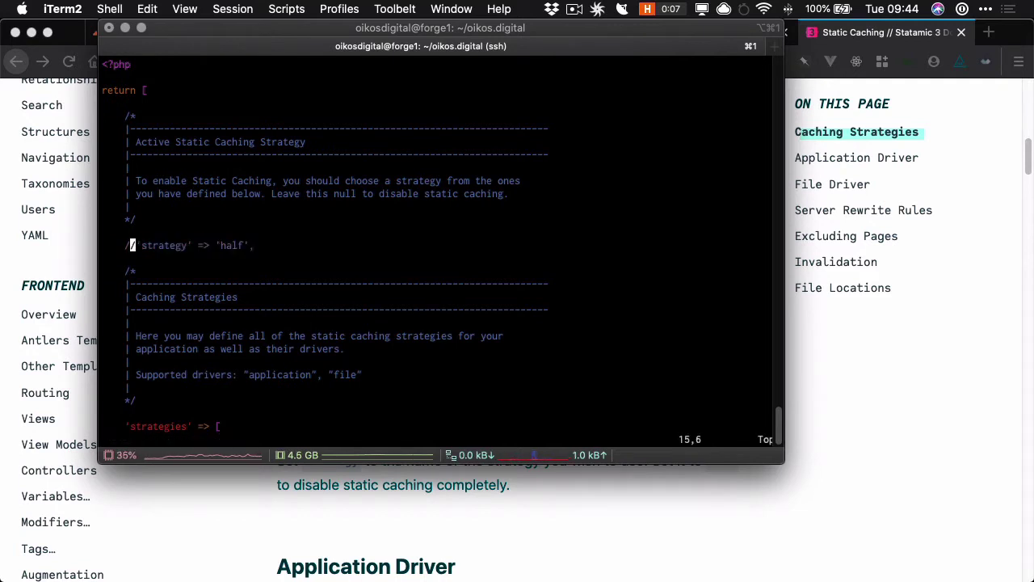
pyautogui.press('p')
pyautogui.press('x')
pyautogui.press('x')
# Set the strategy value in the copied line to null, then save the file and exit vi.
pyautogui.press('l')
pyautogui.press('l')
pyautogui.press('l')
pyautogui.press('l')
pyautogui.press('l')
pyautogui.press('l')
pyautogui.press('l')
pyautogui.press('l')
pyautogui.press('l')
pyautogui.press('l')
pyautogui.press('l')
pyautogui.press('l')
pyautogui.press('l')
pyautogui.press('l')
pyautogui.press('l')
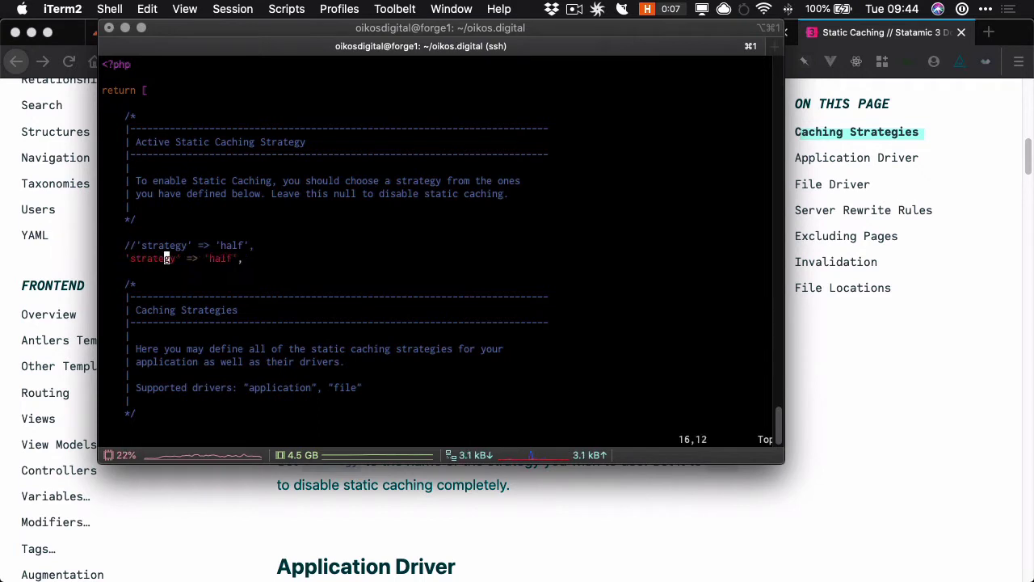
pyautogui.press('x')
pyautogui.press('x')
pyautogui.press('x')
pyautogui.press('x')
pyautogui.press('x')
pyautogui.write('hx')
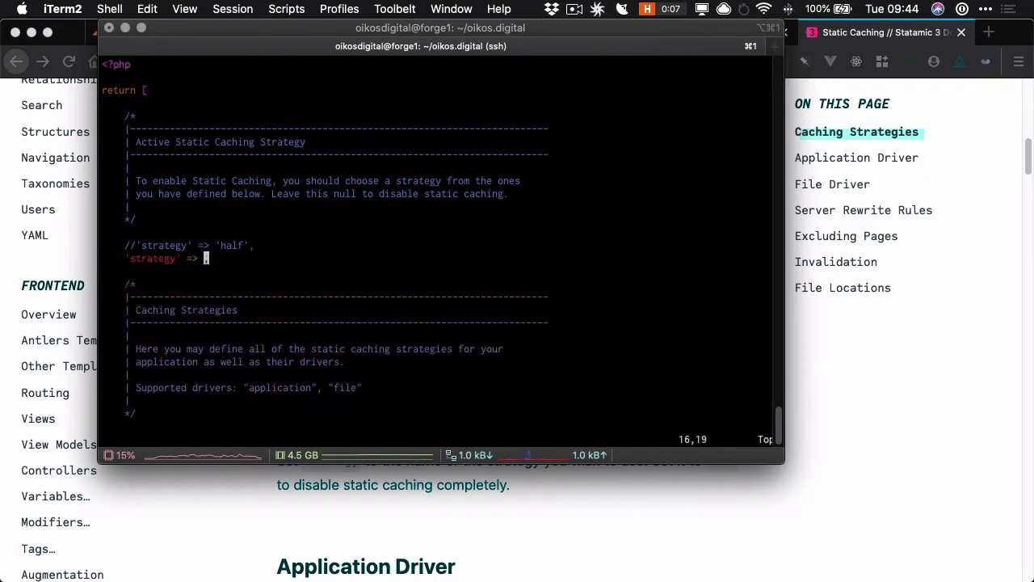
pyautogui.write('inull')
pyautogui.press('Escape')
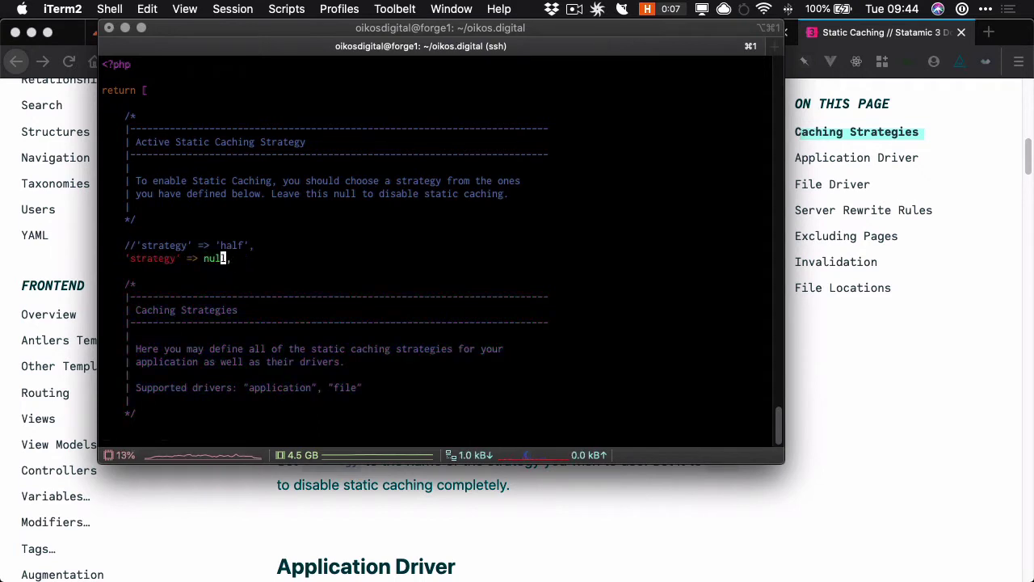
pyautogui.write(':wq')
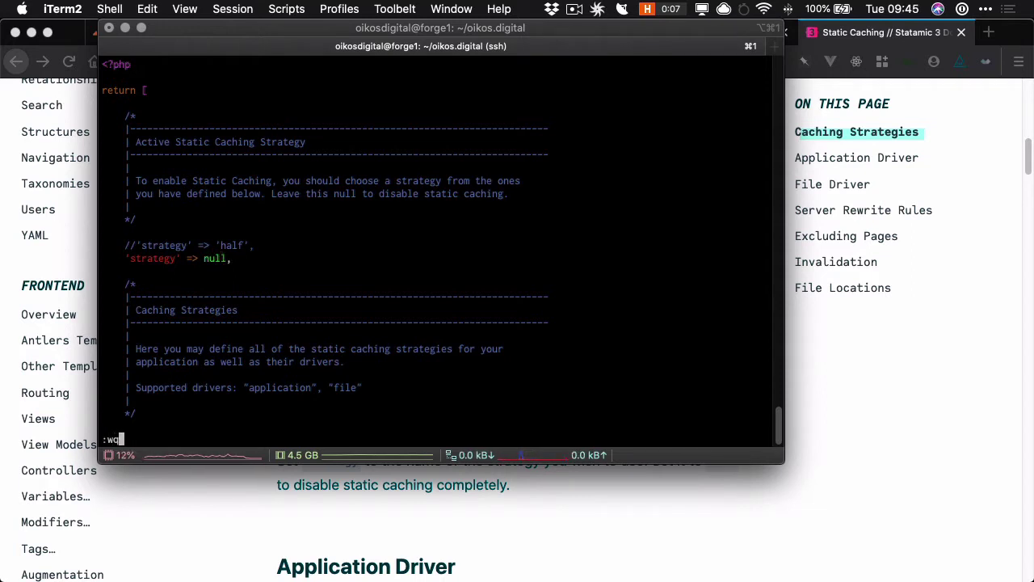
pyautogui.press('Return')
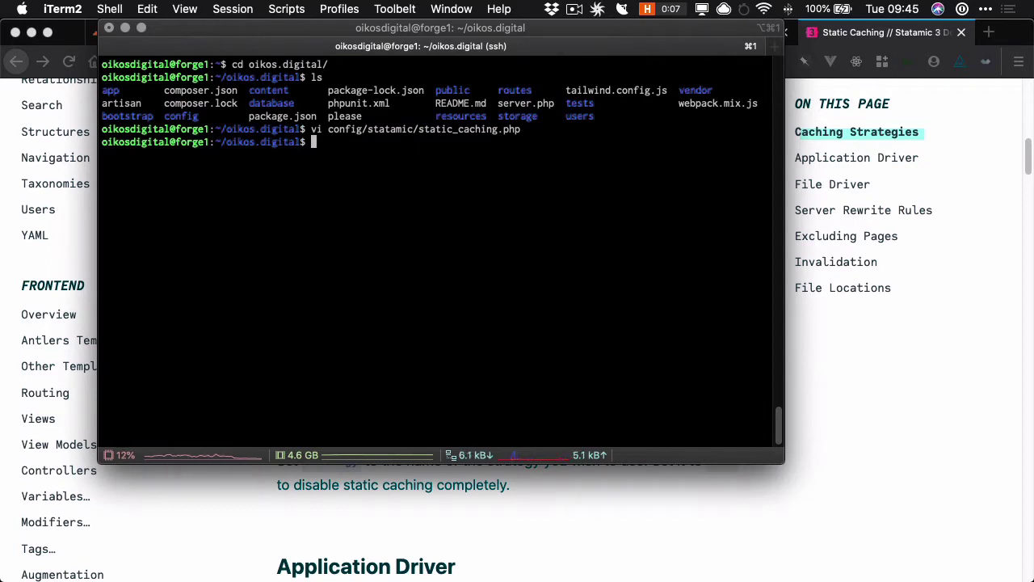
# Clear the static page cache by running php please static:clear.
pyautogui.write('php plea')
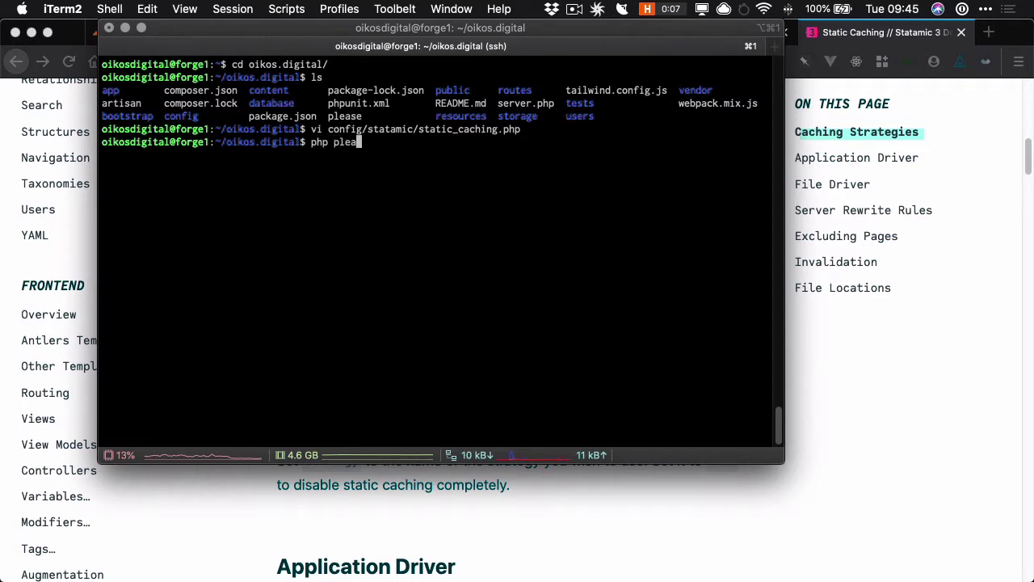
pyautogui.write('se static:clear')
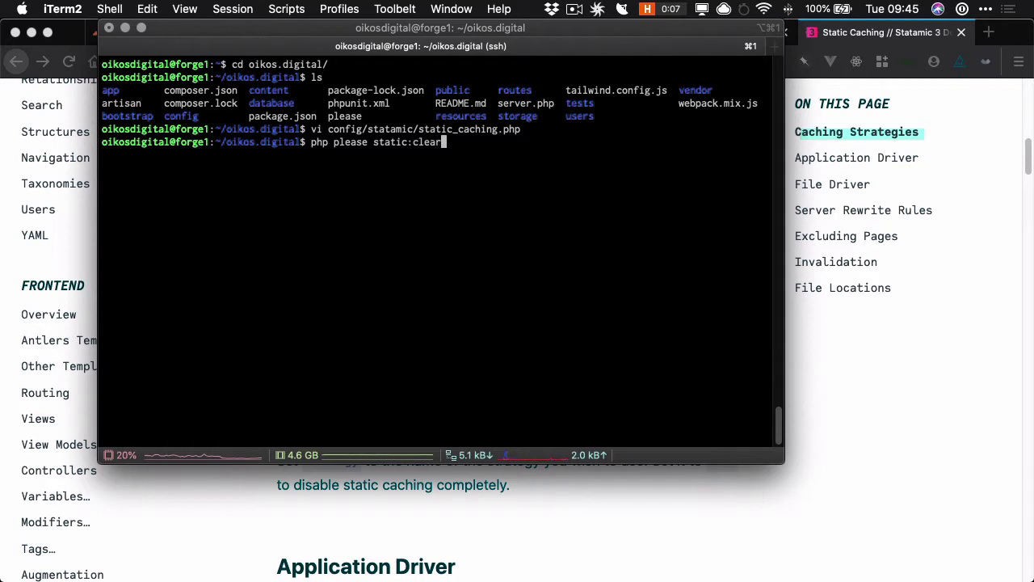
pyautogui.press('Return')
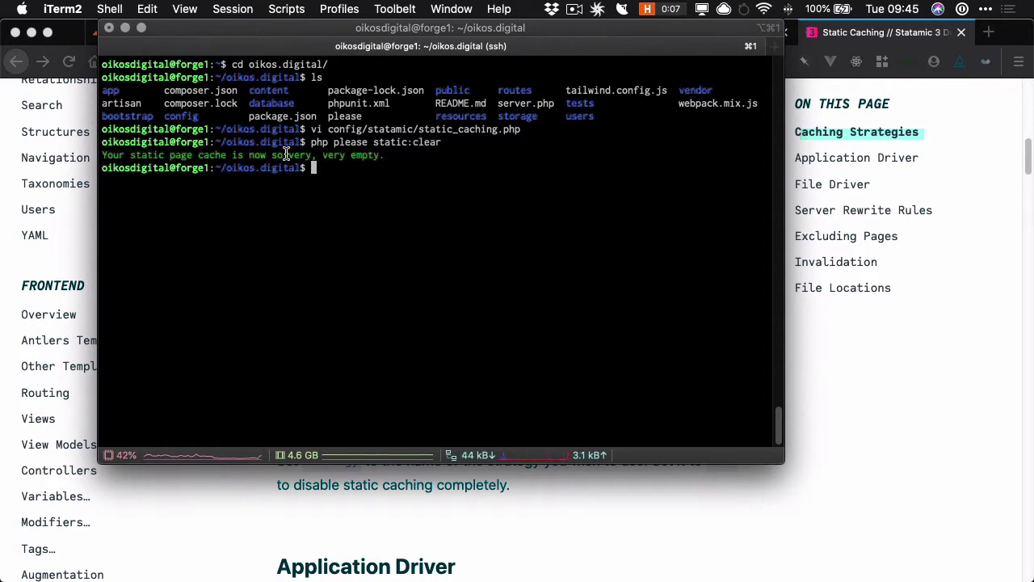
# Clear the application cache by running php please cache:clear.
pyautogui.moveTo(272, 155); pyautogui.dragTo(402, 155)
pyautogui.click(404, 154)
pyautogui.write('php plea')
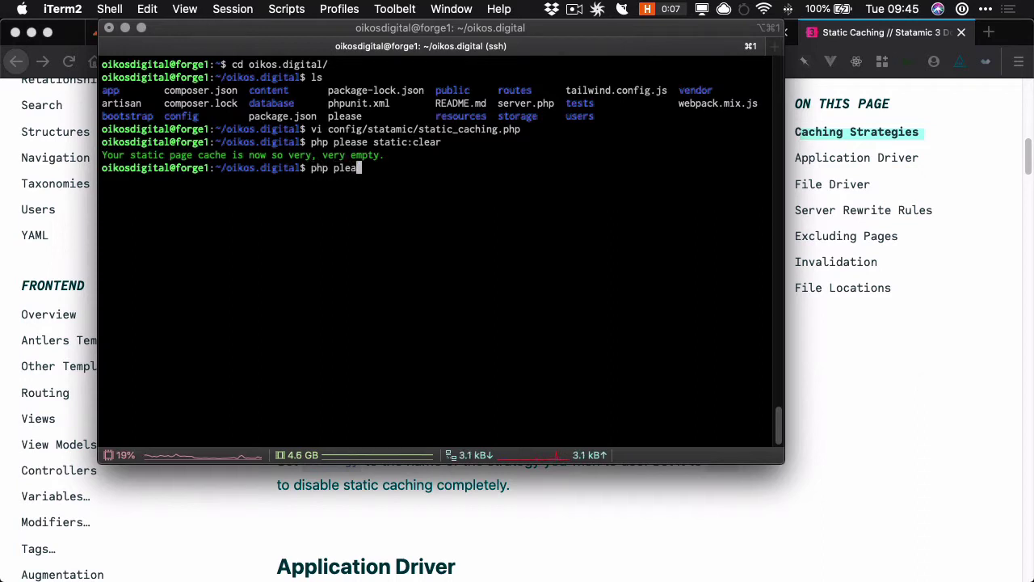
pyautogui.write('se cache')
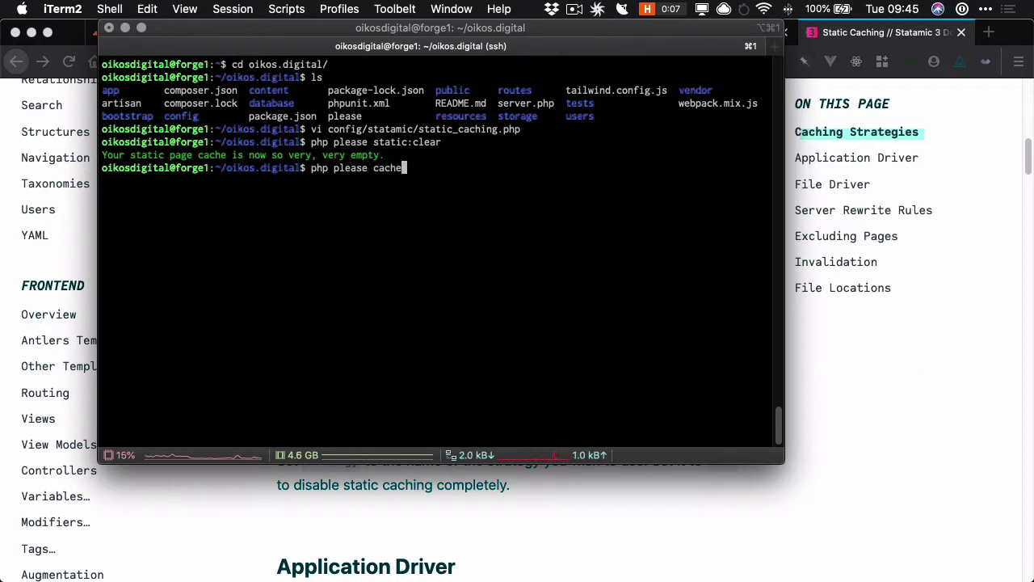
pyautogui.write(':clear')
pyautogui.press('Return')
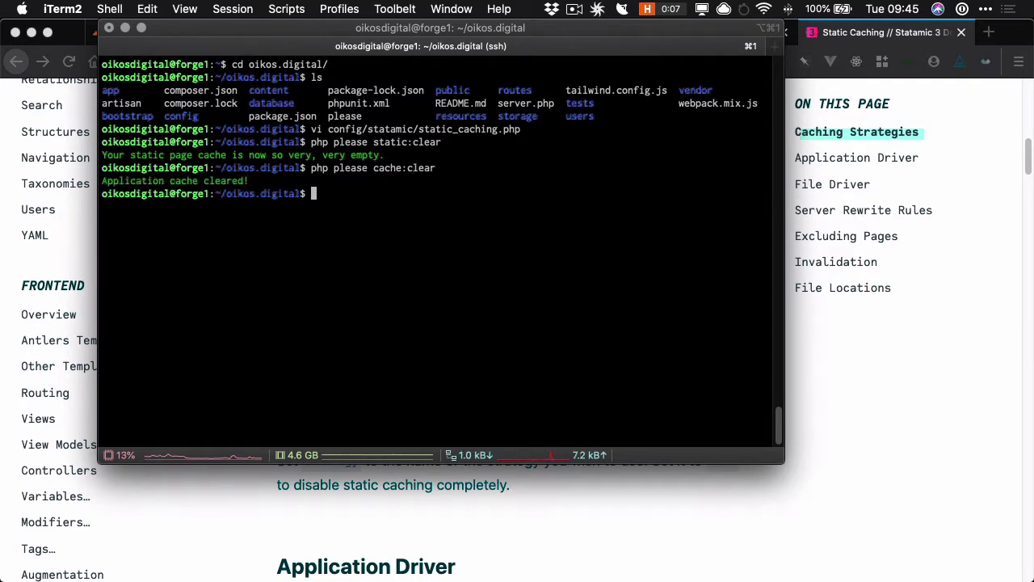
# Switch to Firefox, show the first oikos.digital home page, and enlarge the Network developer tools area and its text.
pyautogui.click(934, 334)
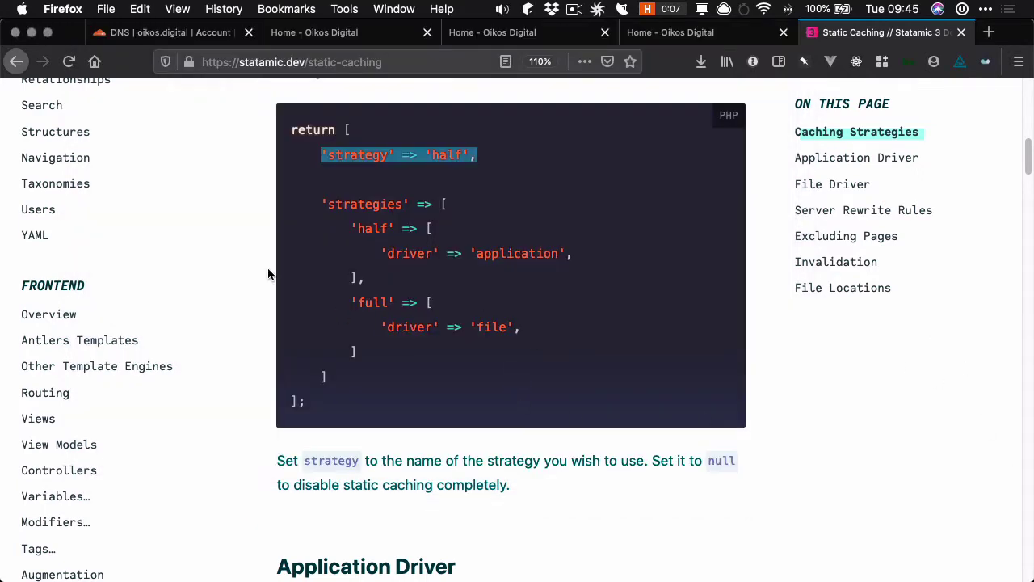
pyautogui.click(240, 262)
pyautogui.click(320, 38)
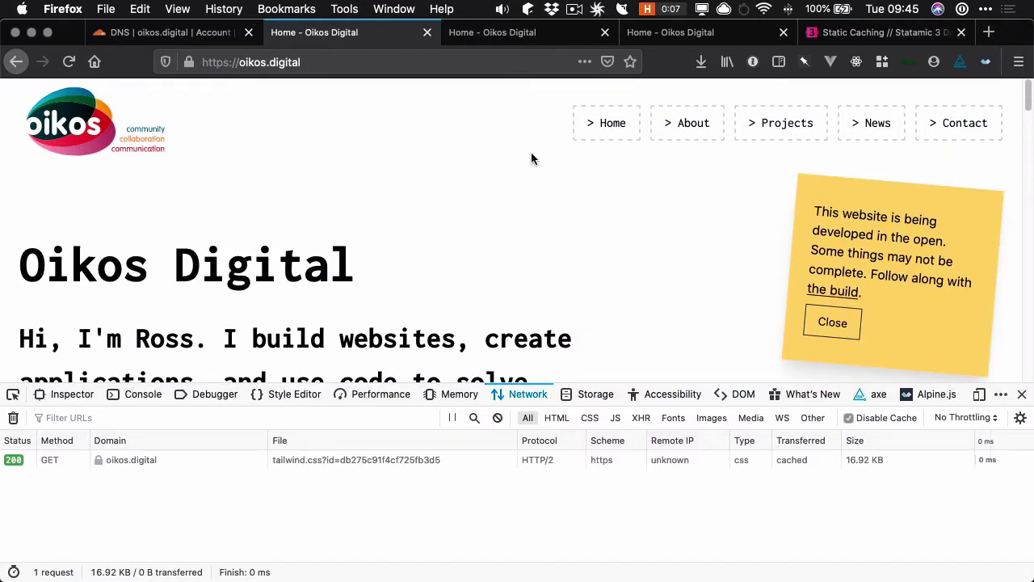
pyautogui.moveTo(562, 380); pyautogui.dragTo(568, 277)
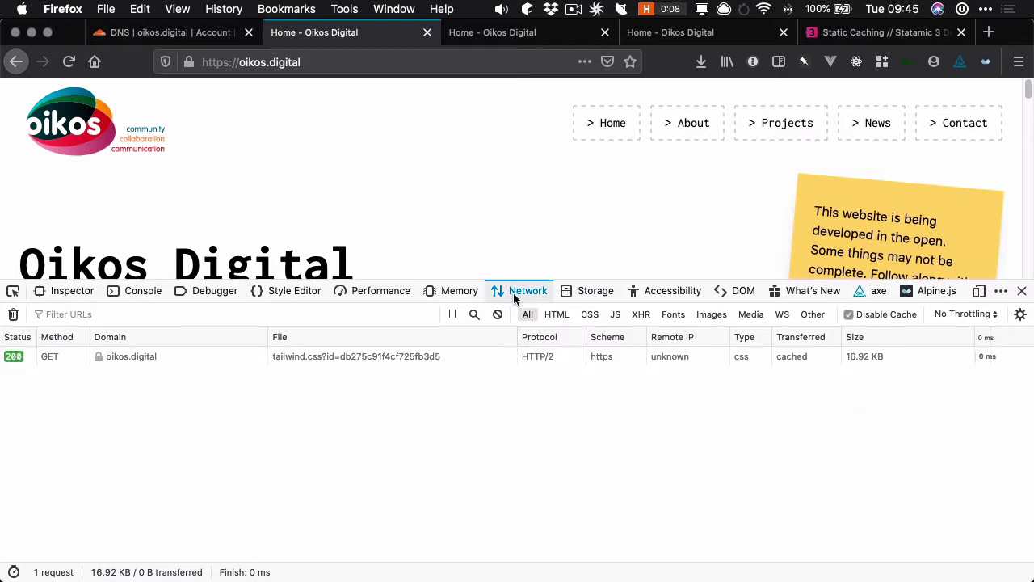
pyautogui.press('super+plus')
pyautogui.press('super+plus')
pyautogui.press('super+plus')
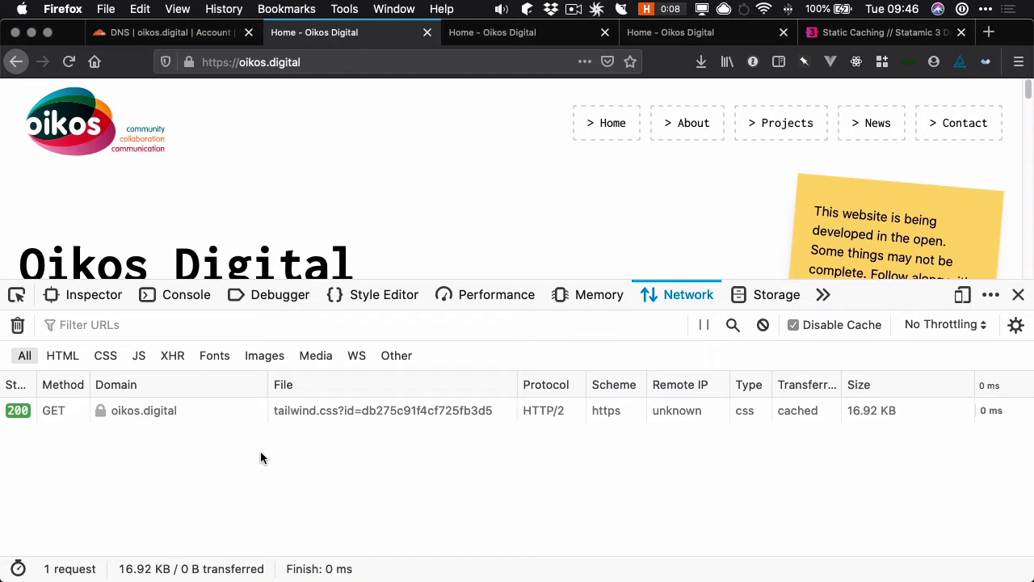
# Reload oikos.digital and check the headers and total load time of the / request.
pyautogui.click(69, 62)
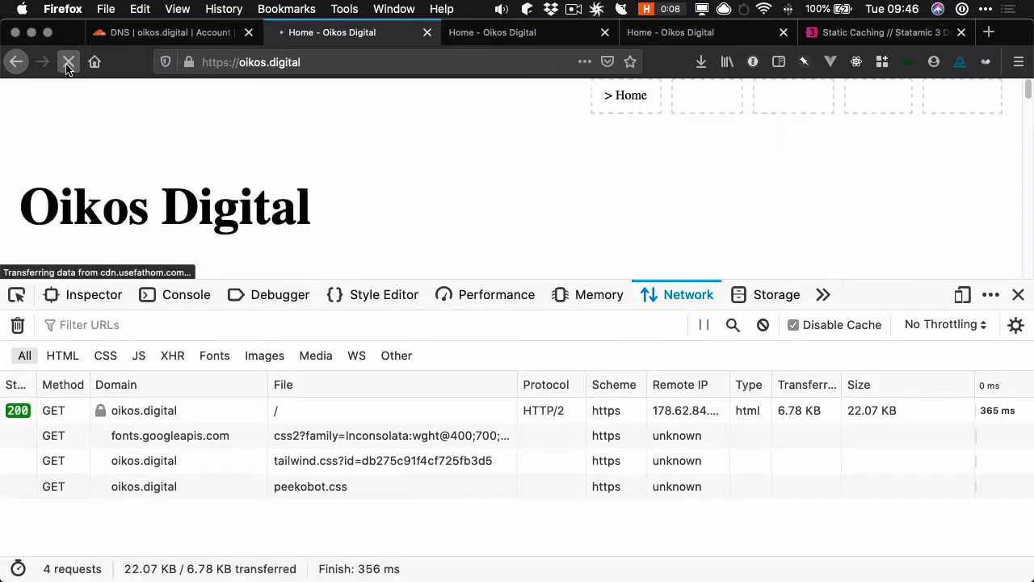
pyautogui.scroll(1, 506, 458)
pyautogui.scroll(3, 505, 458)
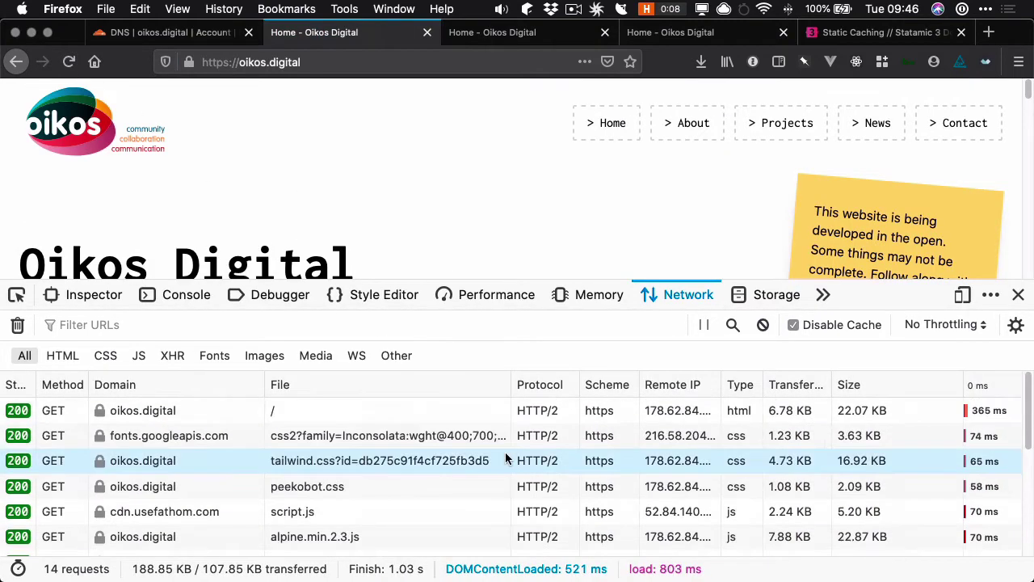
pyautogui.click(343, 412)
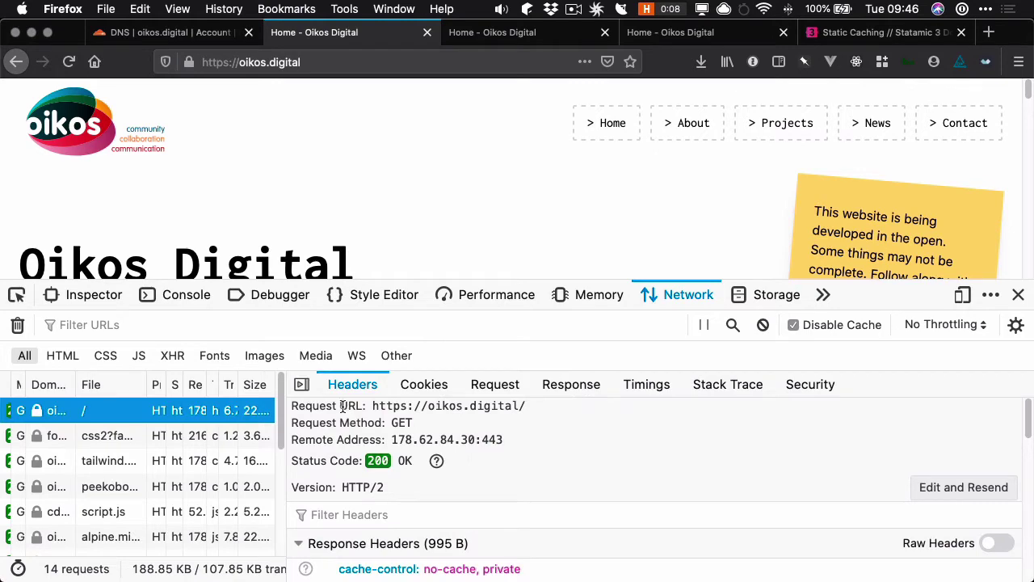
pyautogui.click(302, 385)
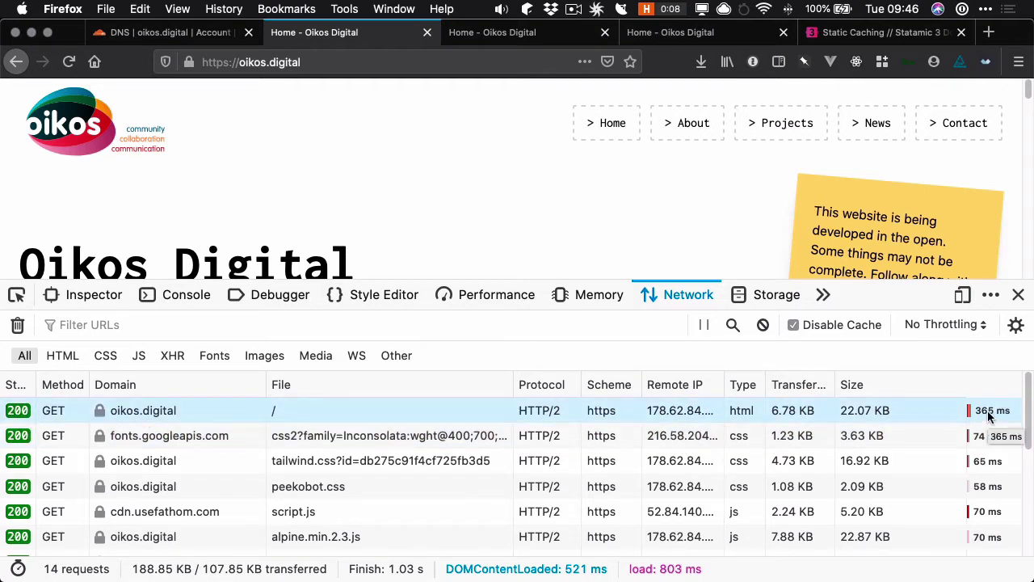
# Examine the timing breakdown of the / request, including its waiting and receiving phases.
pyautogui.click(313, 412)
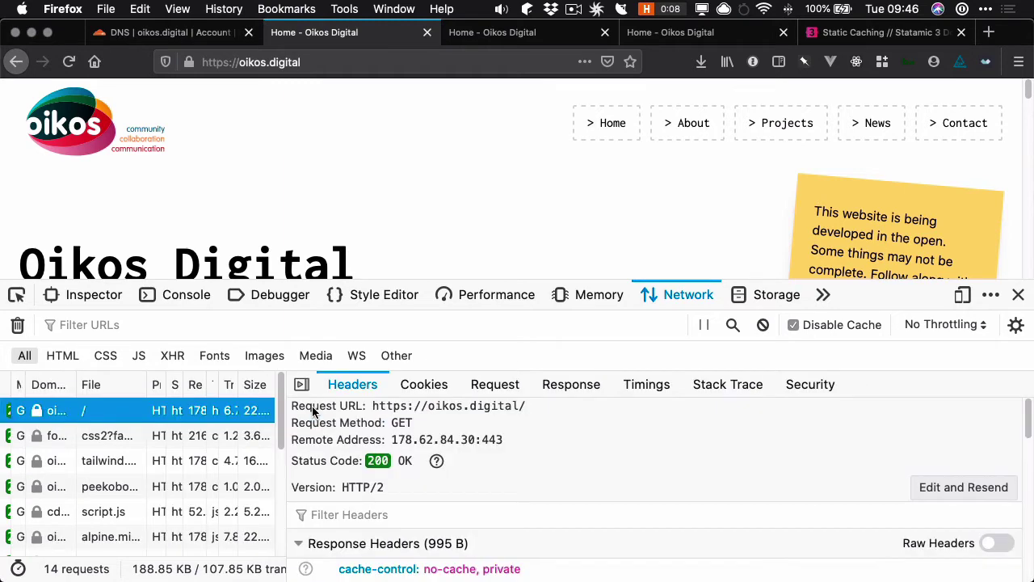
pyautogui.click(649, 386)
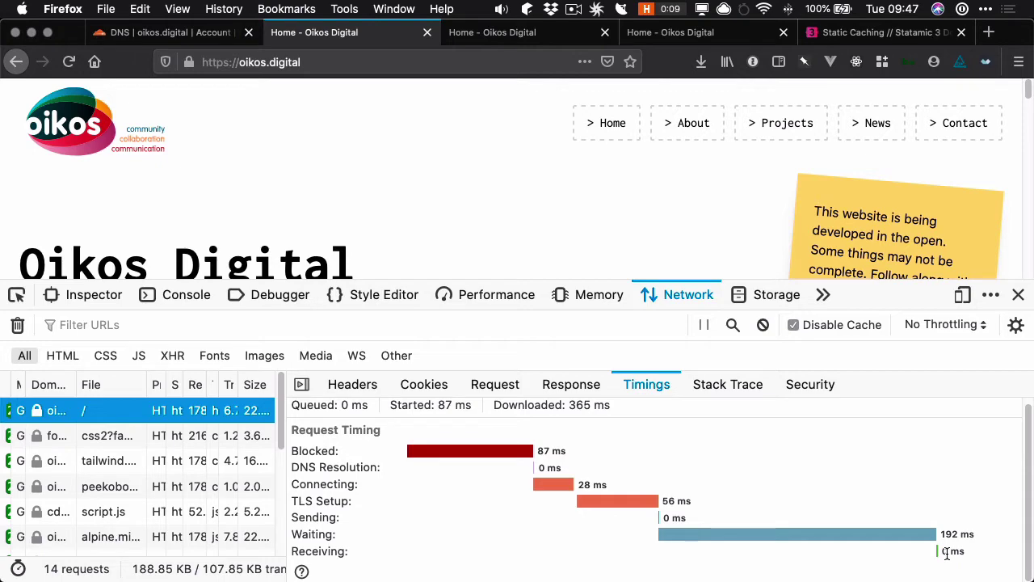
pyautogui.moveTo(964, 551); pyautogui.dragTo(938, 552)
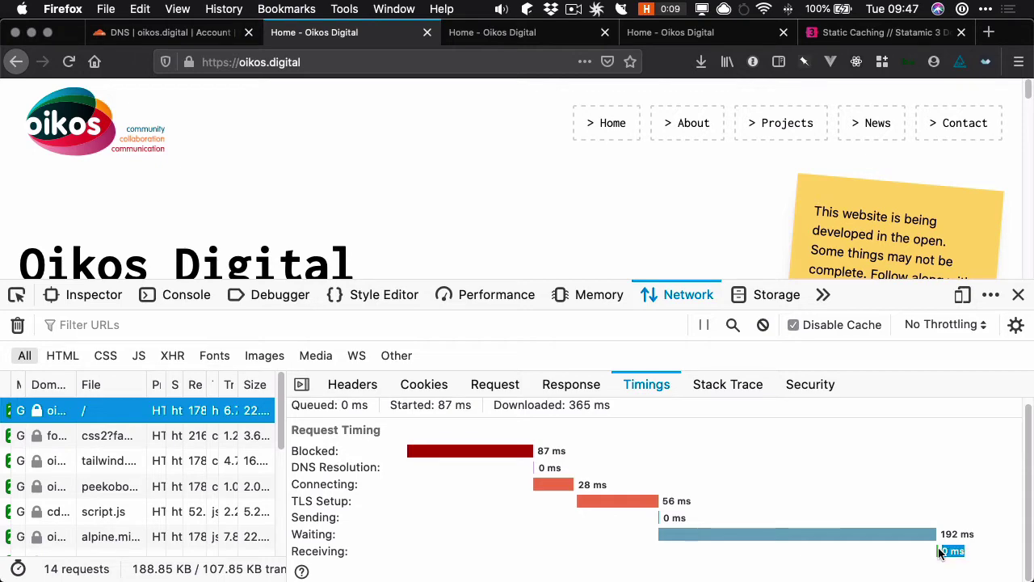
pyautogui.click(301, 384)
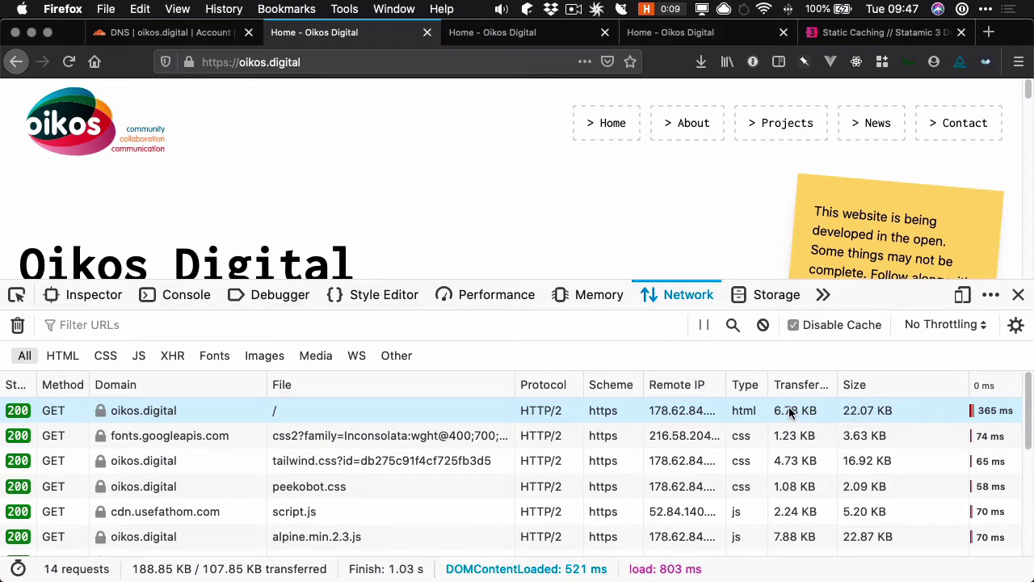
pyautogui.click(410, 410)
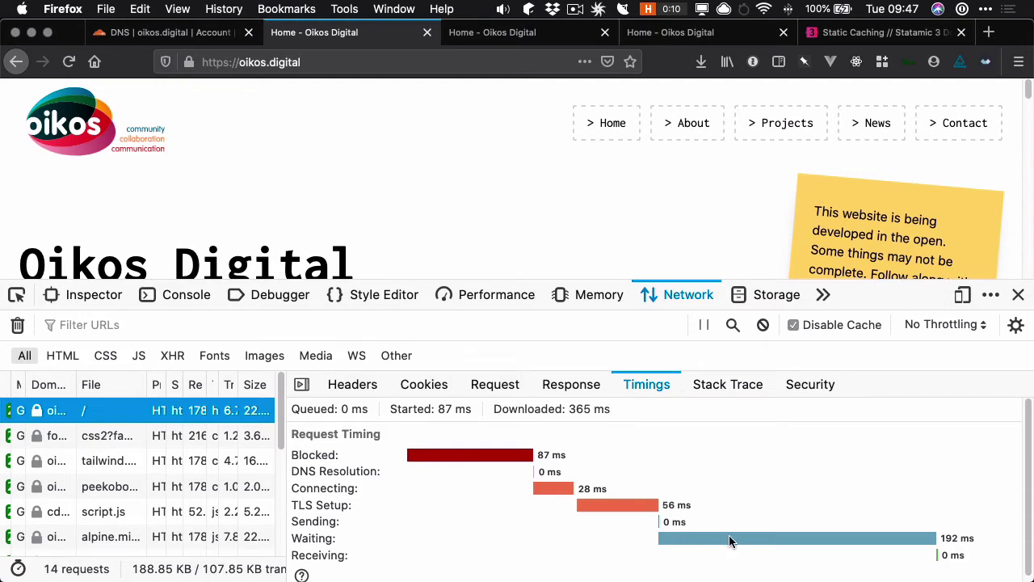
# Reload the home page two more times and check the / request's timing breakdown after each reload.
pyautogui.click(68, 62)
pyautogui.scroll(3, 363, 494)
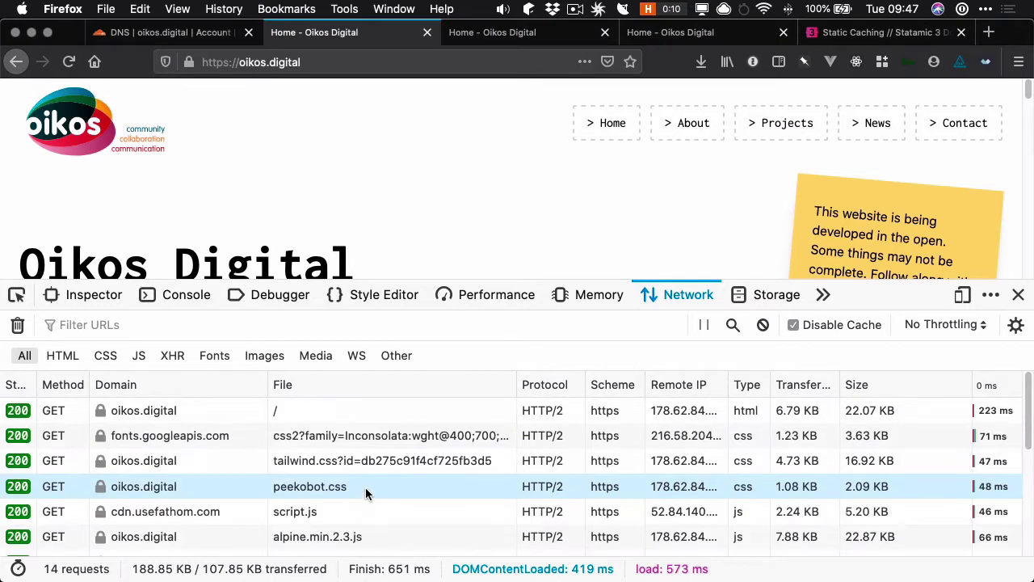
pyautogui.click(335, 410)
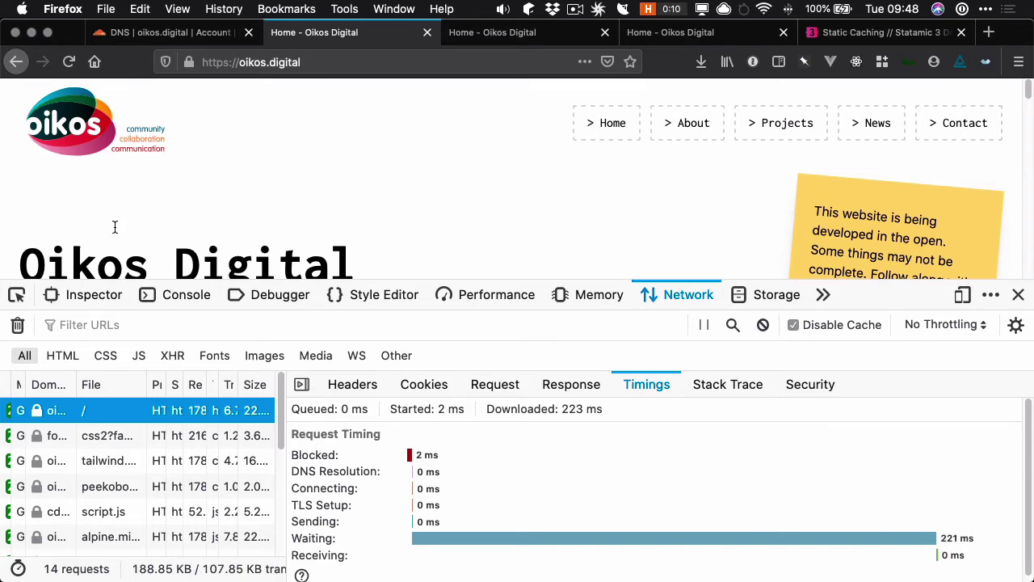
pyautogui.click(69, 61)
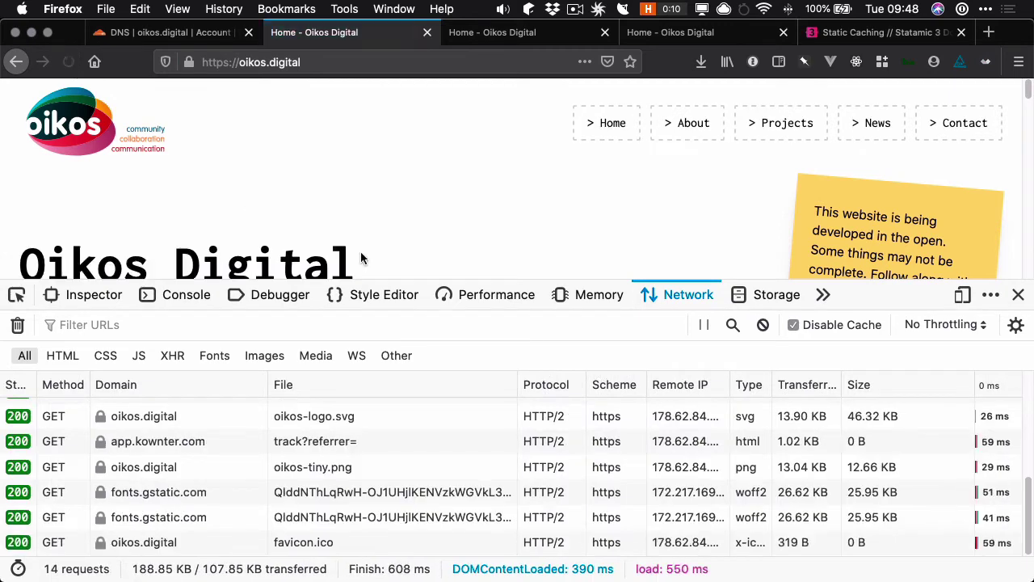
pyautogui.scroll(4, 517, 453)
pyautogui.click(478, 410)
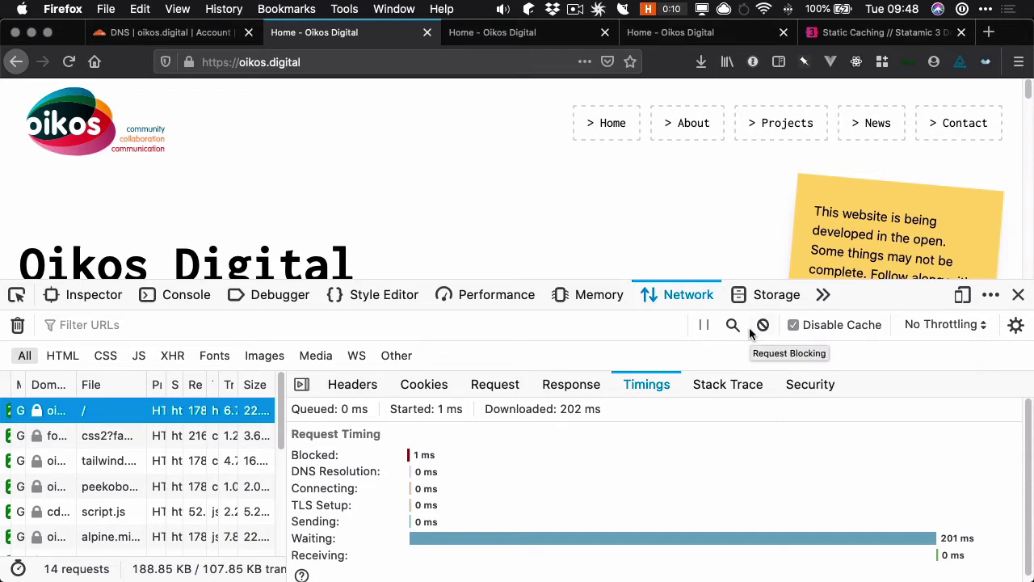
# Switch to iTerm and reopen config/statamic/static_caching.php in vi.
pyautogui.press('super+space')
pyautogui.write('iterm')
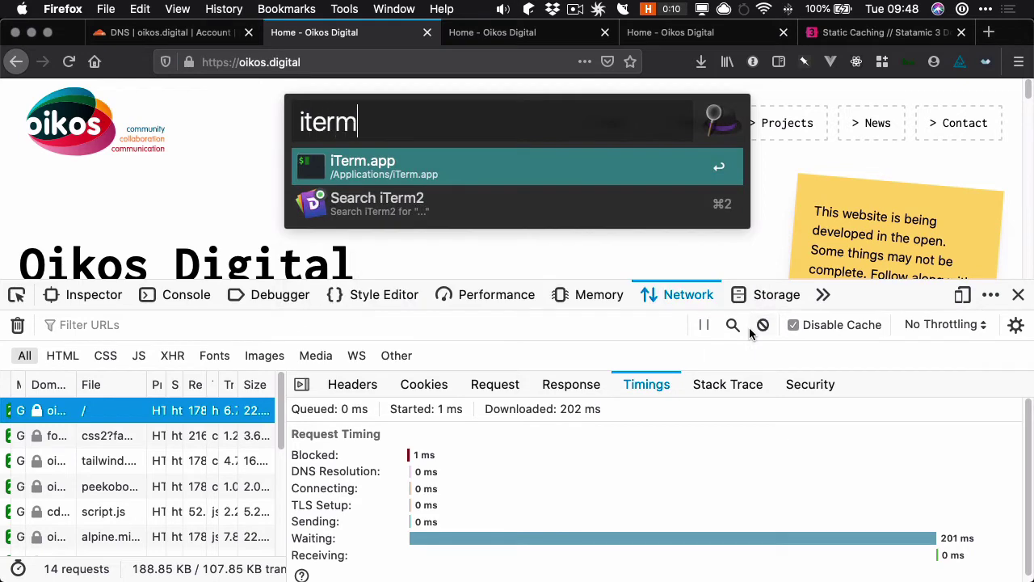
pyautogui.press('Return')
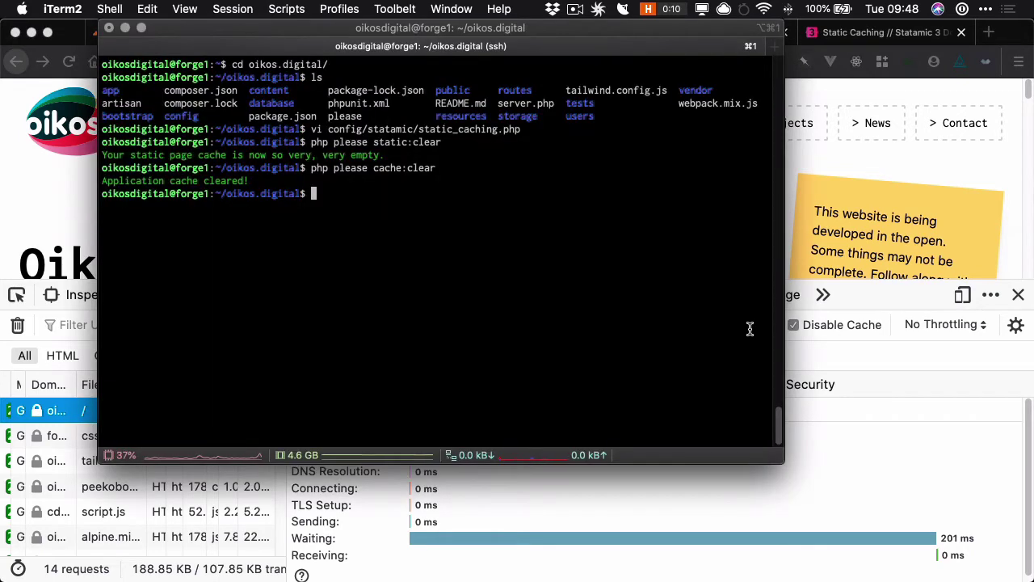
pyautogui.press('Up')
pyautogui.press('Up')
pyautogui.press('Up')
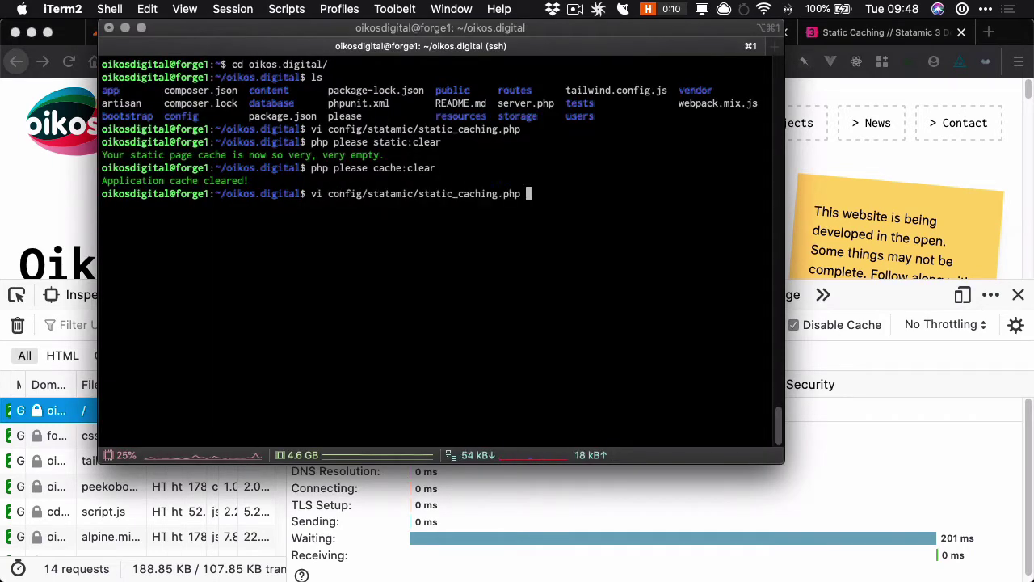
pyautogui.press('Return')
# Comment out the 'strategy' => null line with //.
pyautogui.press('j')
pyautogui.press('j')
pyautogui.press('j')
pyautogui.press('j')
pyautogui.press('j')
pyautogui.press('j')
pyautogui.press('j')
pyautogui.press('j')
pyautogui.press('j')
pyautogui.press('j')
pyautogui.press('j')
pyautogui.press('j')
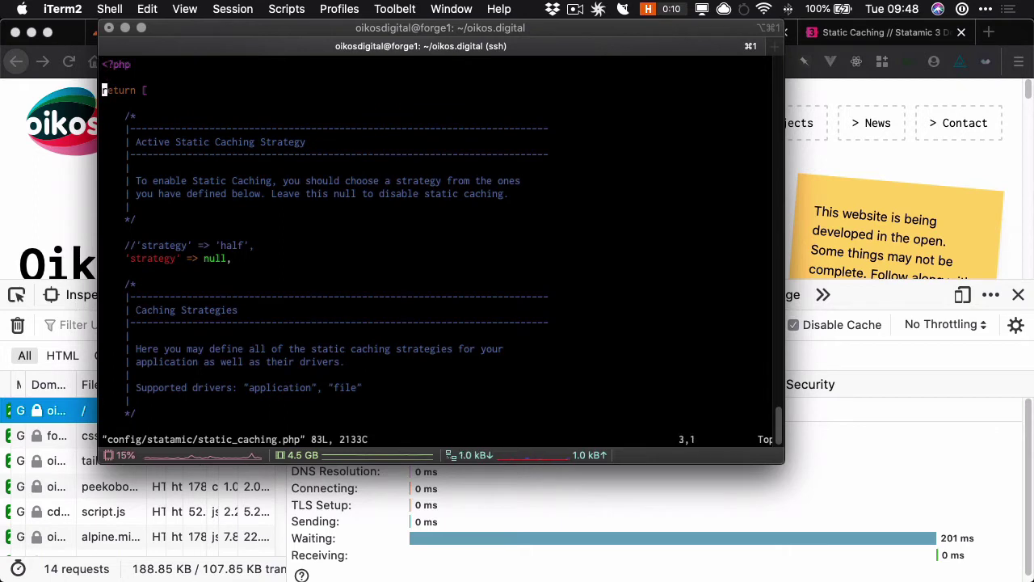
pyautogui.press('j')
pyautogui.press('j')
pyautogui.press('j')
pyautogui.press('l')
pyautogui.press('l')
pyautogui.press('l')
pyautogui.press('l')
pyautogui.write('i//')
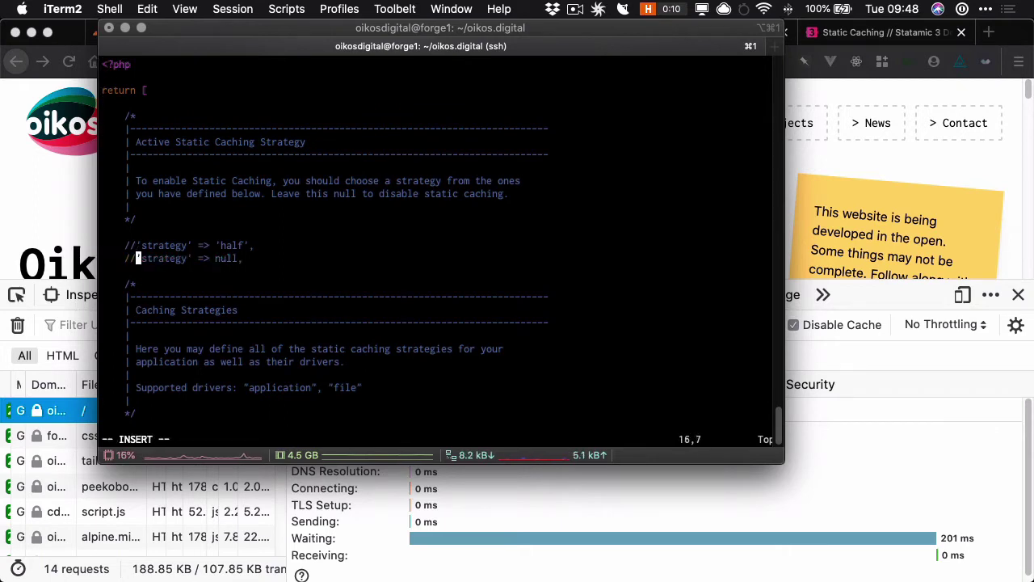
# Remove the // from the 'strategy' => 'half' line, then save the file and exit vi.
pyautogui.press('Escape')
pyautogui.press('k')
pyautogui.press('h')
pyautogui.press('x')
pyautogui.press('x')
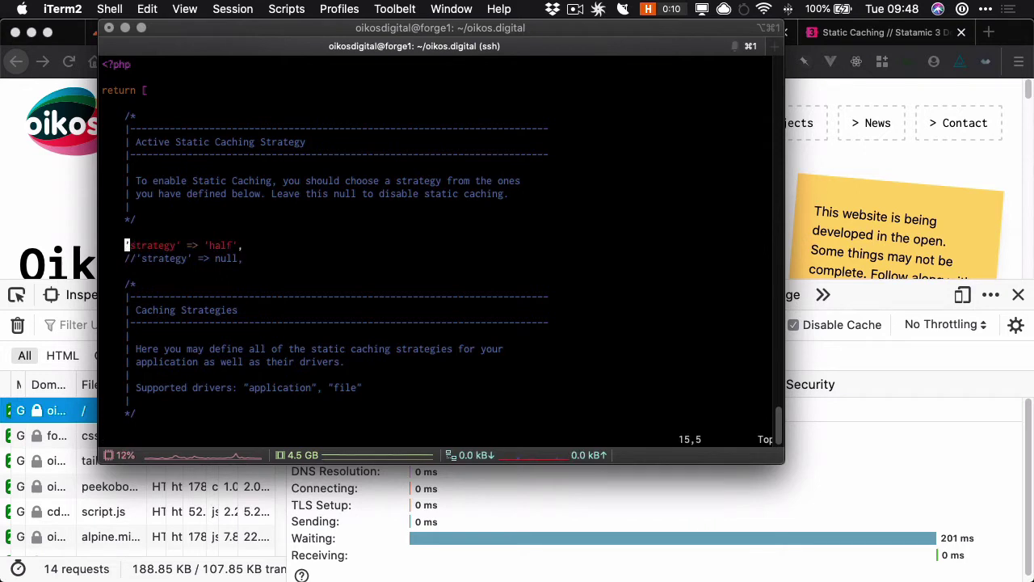
pyautogui.write('l:wq')
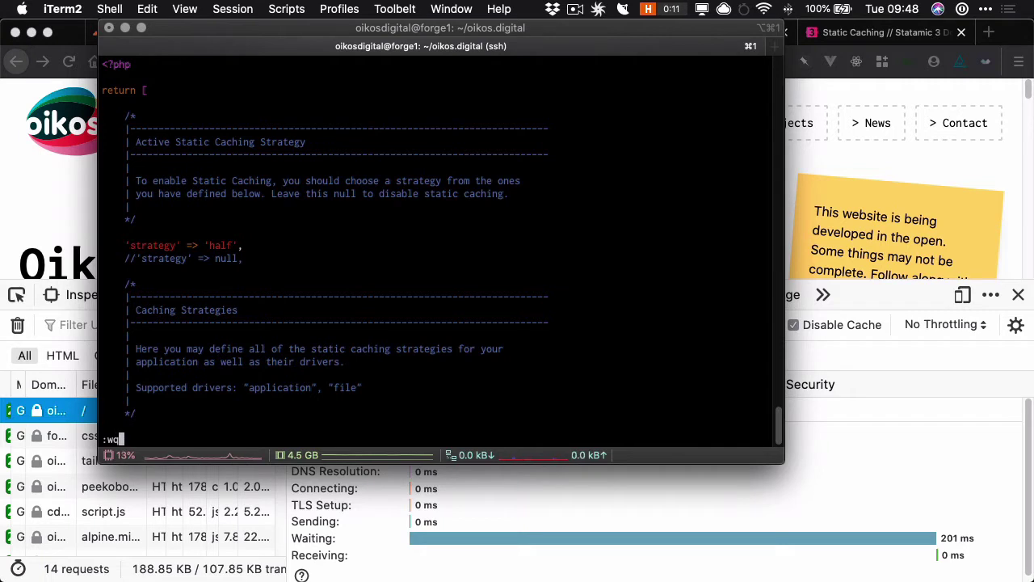
pyautogui.press('Return')
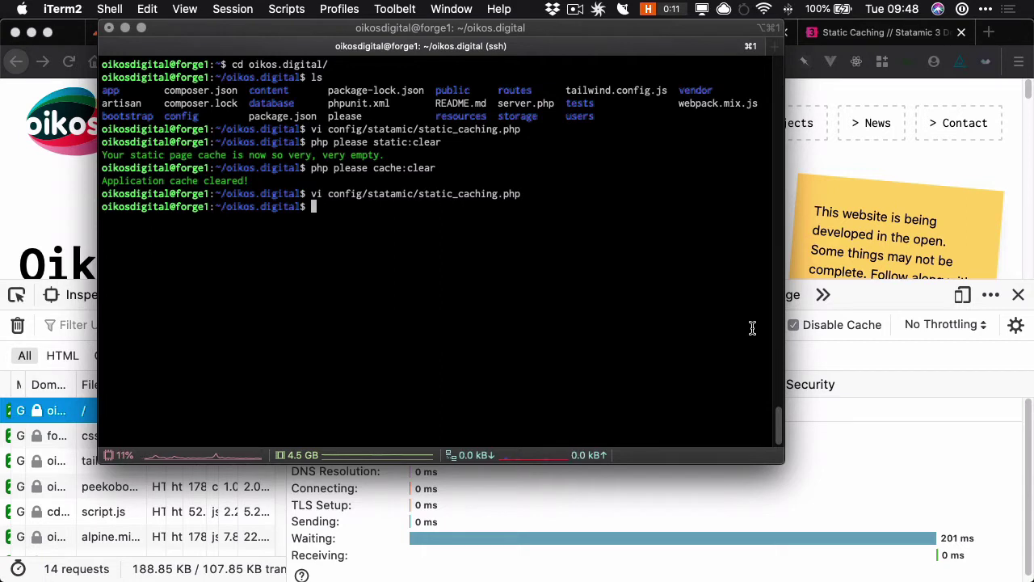
# Switch to Firefox, open Laravel Forge in a new tab, and find the oikos.digital site by searching for oiko.
pyautogui.click(77, 200)
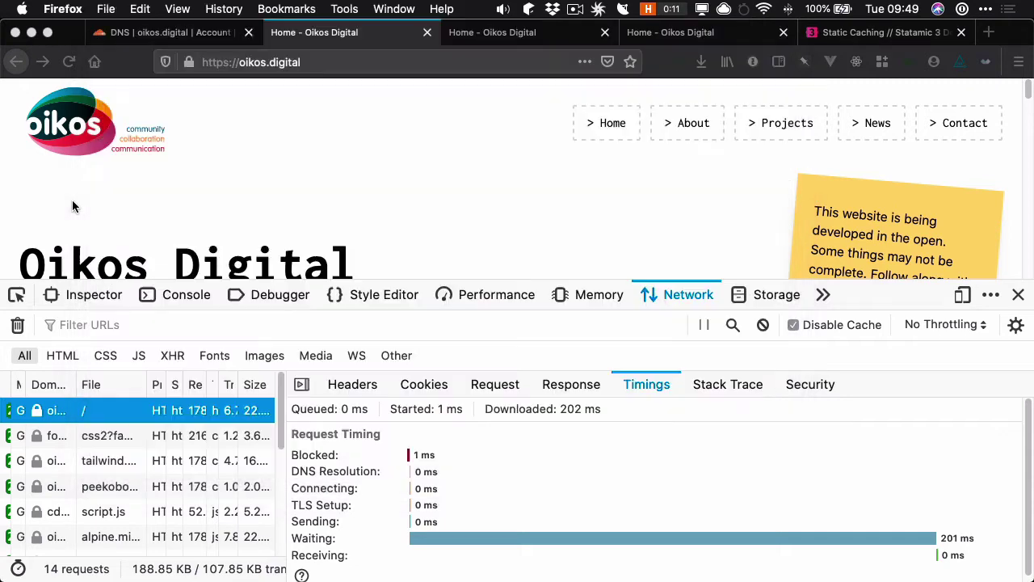
pyautogui.click(989, 33)
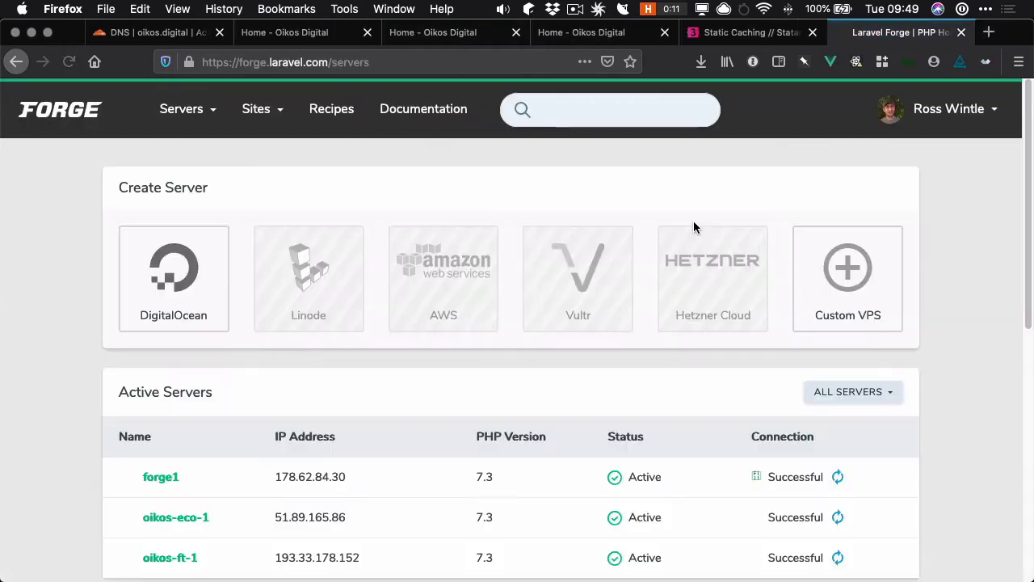
pyautogui.write('oiko')
pyautogui.press('Return')
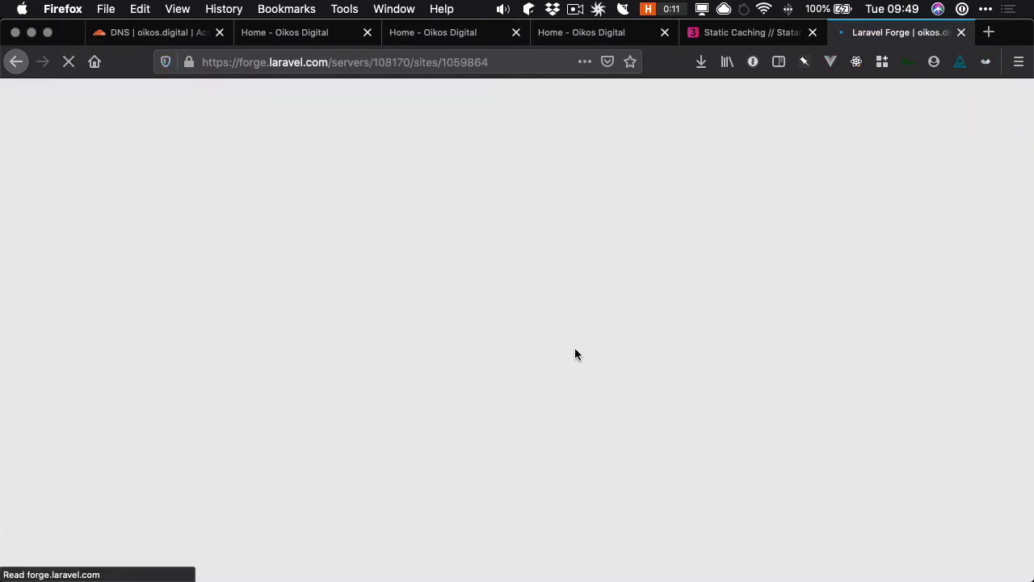
# Open the Nginx configuration file of the oikos.digital site for editing.
pyautogui.scroll(-1, 594, 330)
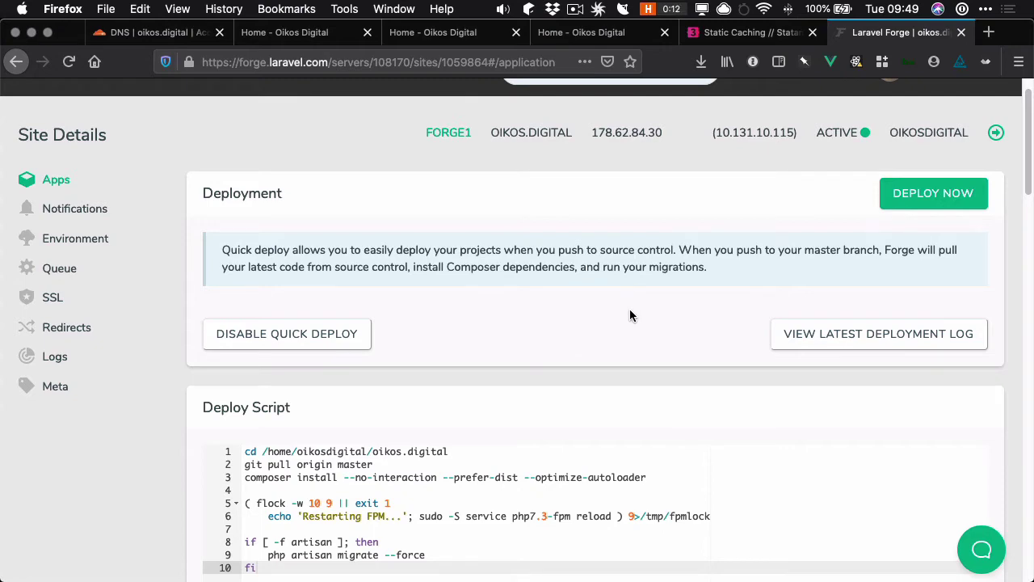
pyautogui.scroll(-1, 630, 309)
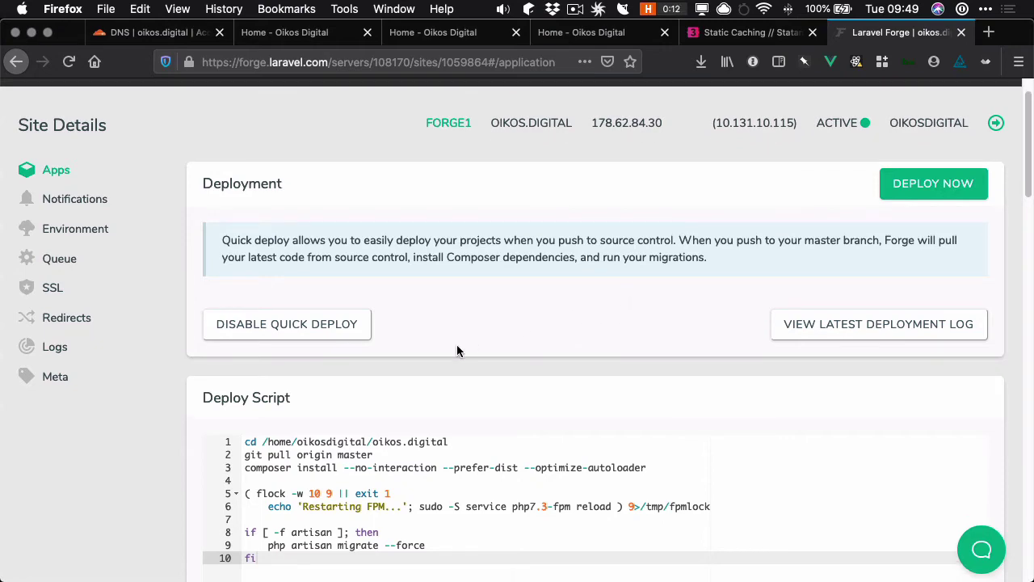
pyautogui.scroll(-10, 536, 340)
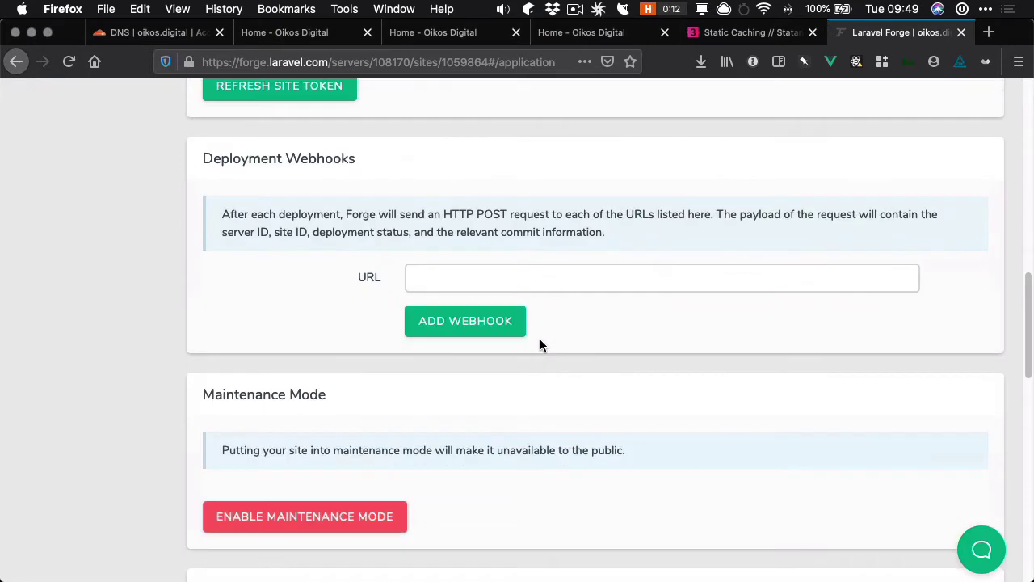
pyautogui.scroll(-10, 541, 345)
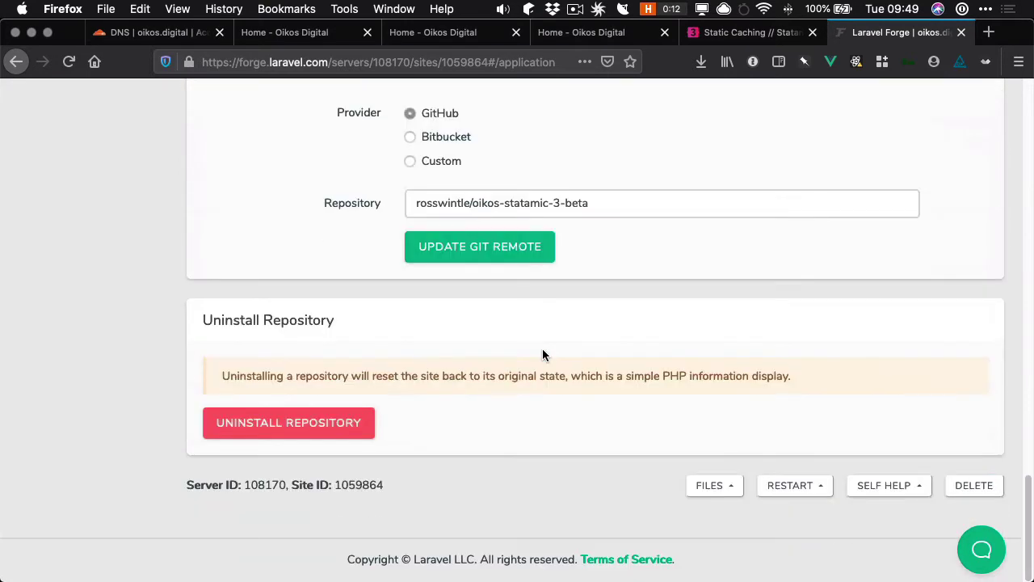
pyautogui.click(716, 487)
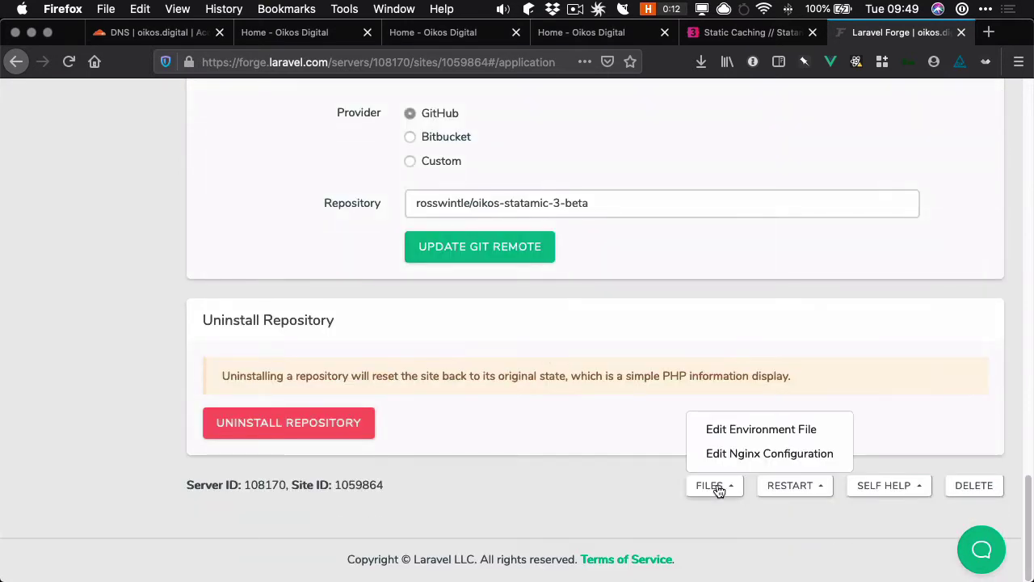
pyautogui.click(748, 453)
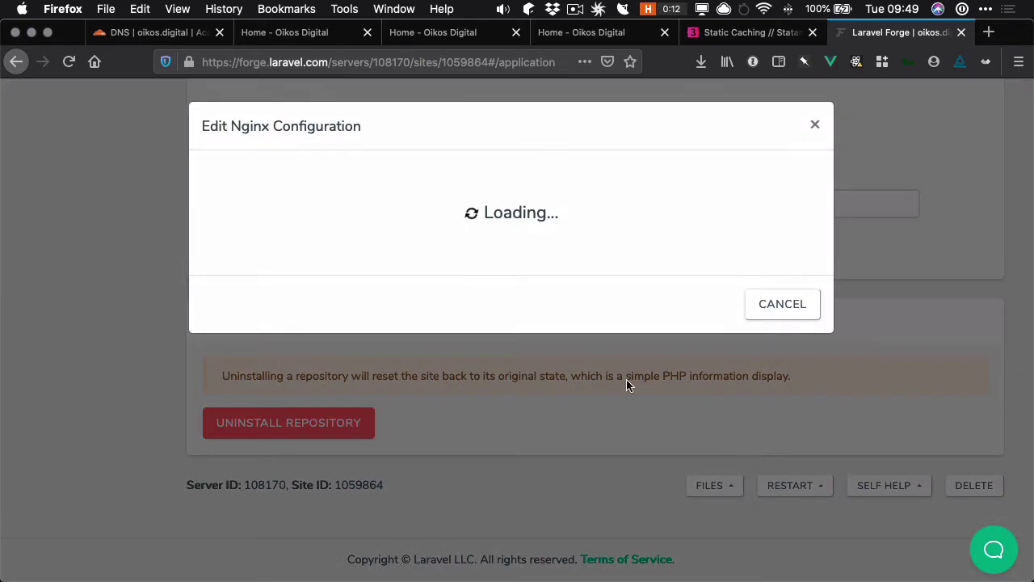
# Examine the Nginx configuration, focusing on the location / block and the /index.php?$query_string fallback in its try_files line.
pyautogui.scroll(-3, 358, 302)
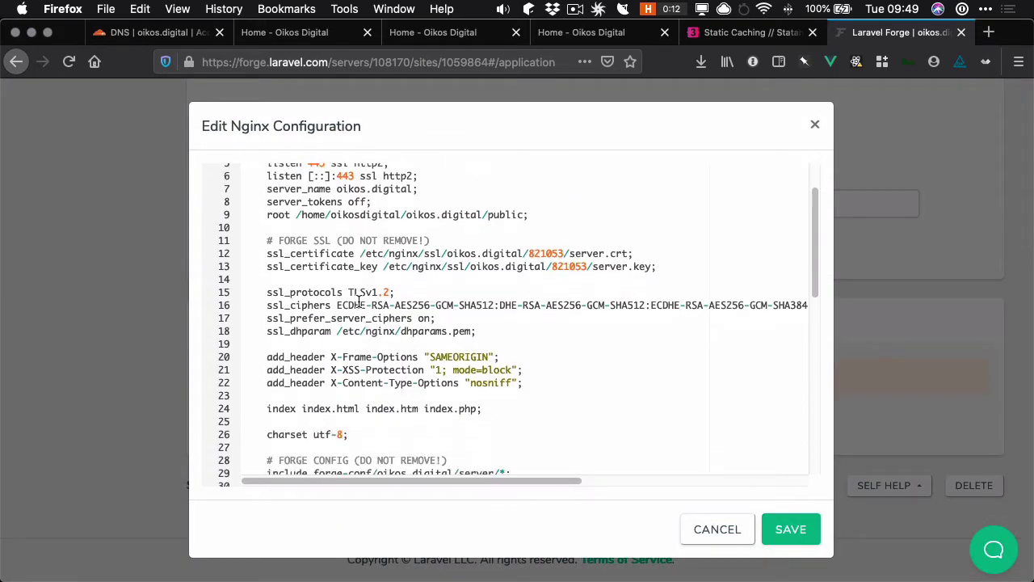
pyautogui.scroll(-2, 358, 301)
pyautogui.scroll(-10, 359, 302)
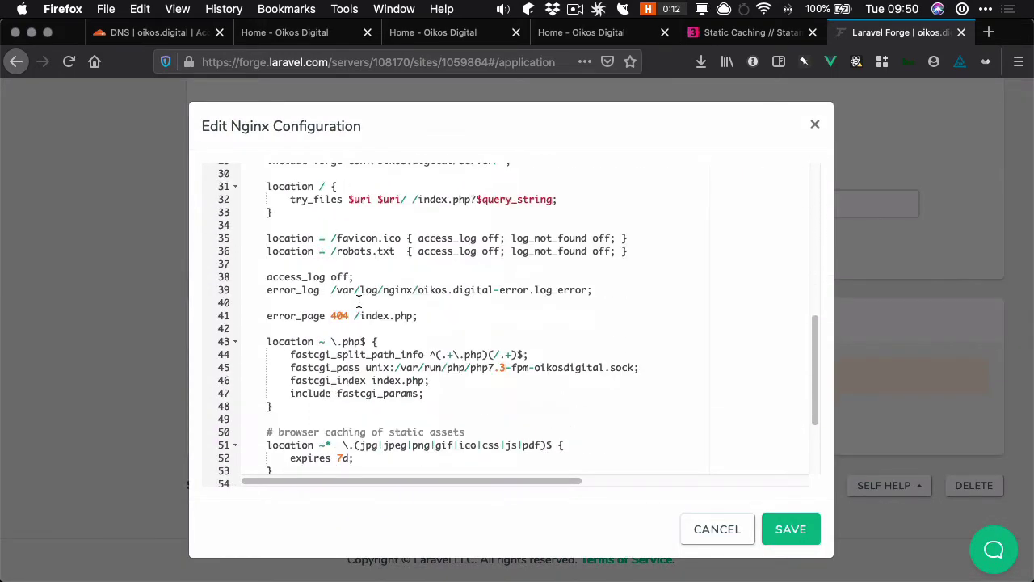
pyautogui.scroll(5, 358, 301)
pyautogui.scroll(8, 359, 302)
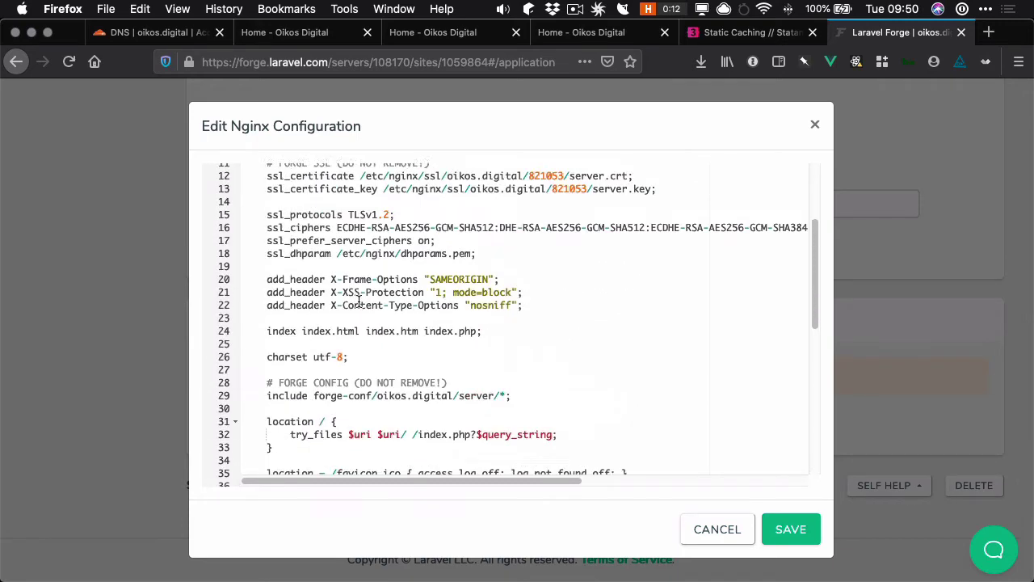
pyautogui.scroll(-7, 359, 301)
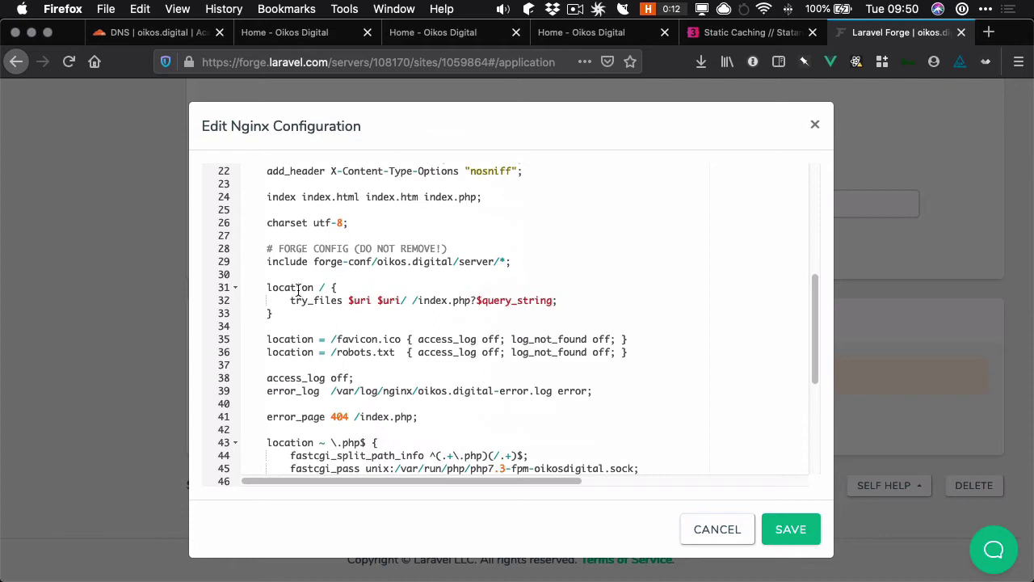
pyautogui.click(262, 287)
pyautogui.keyDown('shift'); pyautogui.click(303, 320); pyautogui.keyUp('shift')
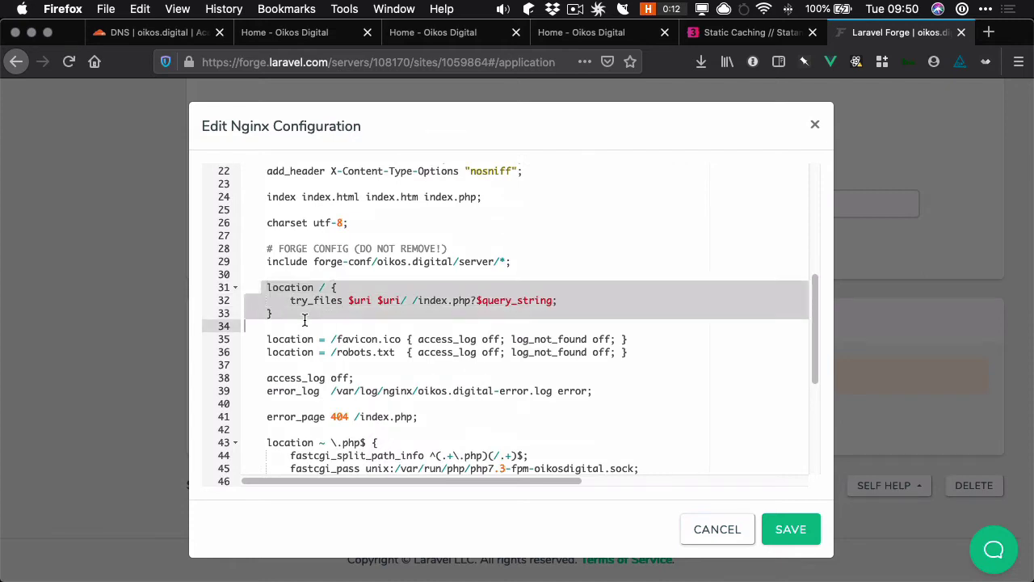
pyautogui.click(303, 312)
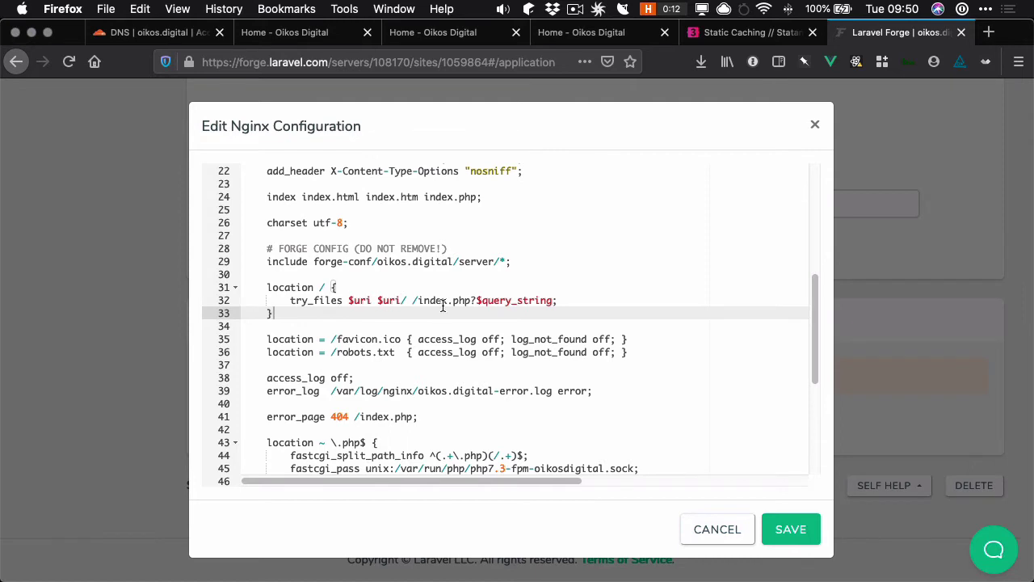
pyautogui.moveTo(418, 301); pyautogui.dragTo(552, 301)
pyautogui.click(470, 301)
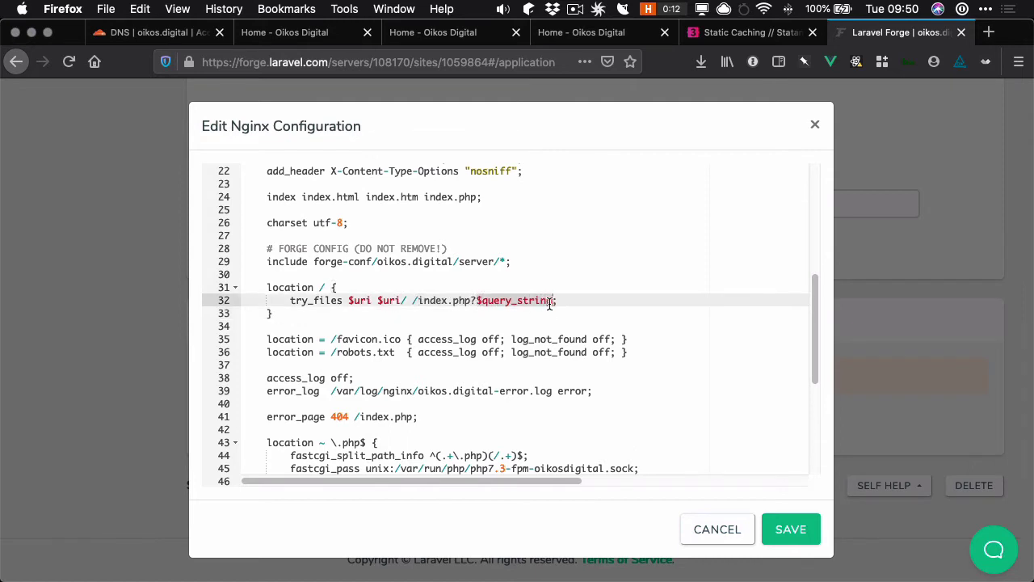
pyautogui.click(549, 302)
pyautogui.scroll(-3, 414, 321)
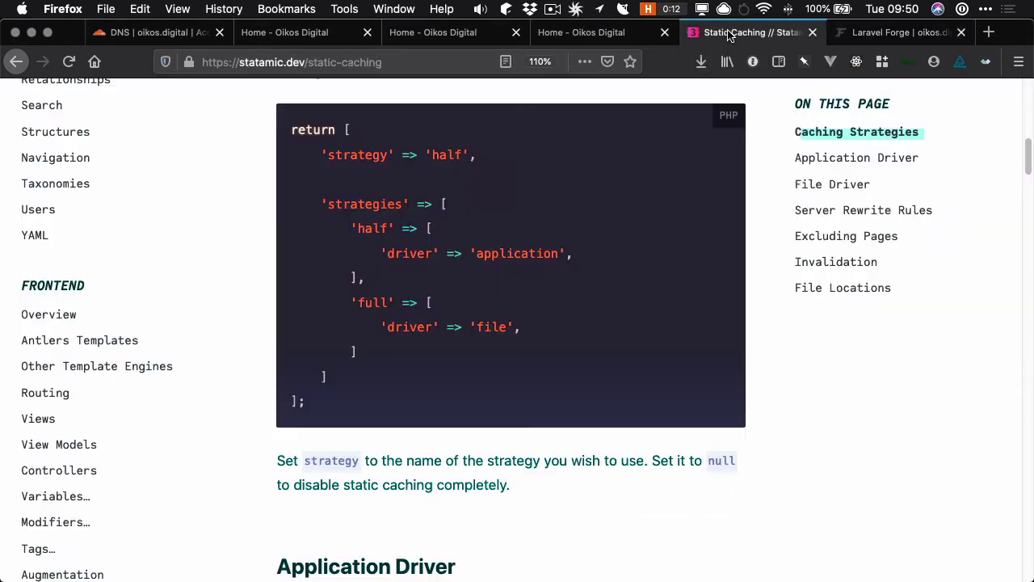
# Find the Nginx rewrite rule in Statamic's Static Caching documentation and highlight the /static${uri}_${args}.html part of its try_files line.
pyautogui.click(731, 33)
pyautogui.scroll(-15, 407, 314)
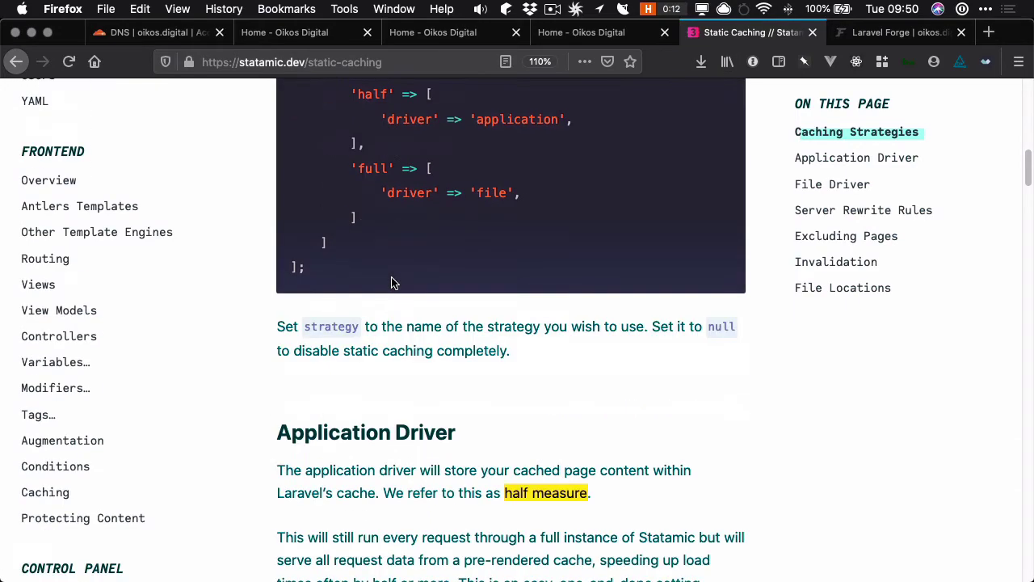
pyautogui.scroll(-10, 391, 279)
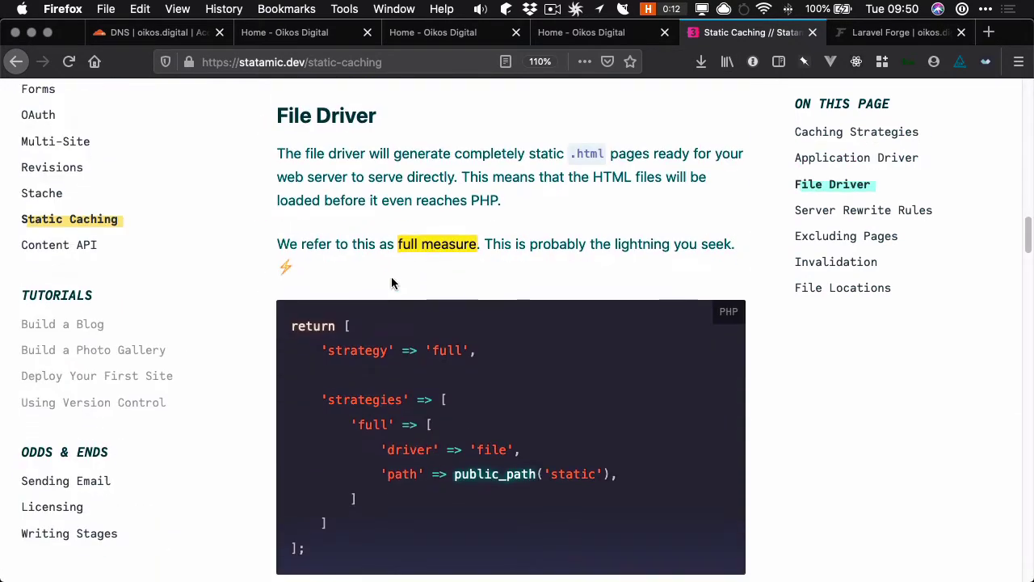
pyautogui.scroll(-8, 392, 279)
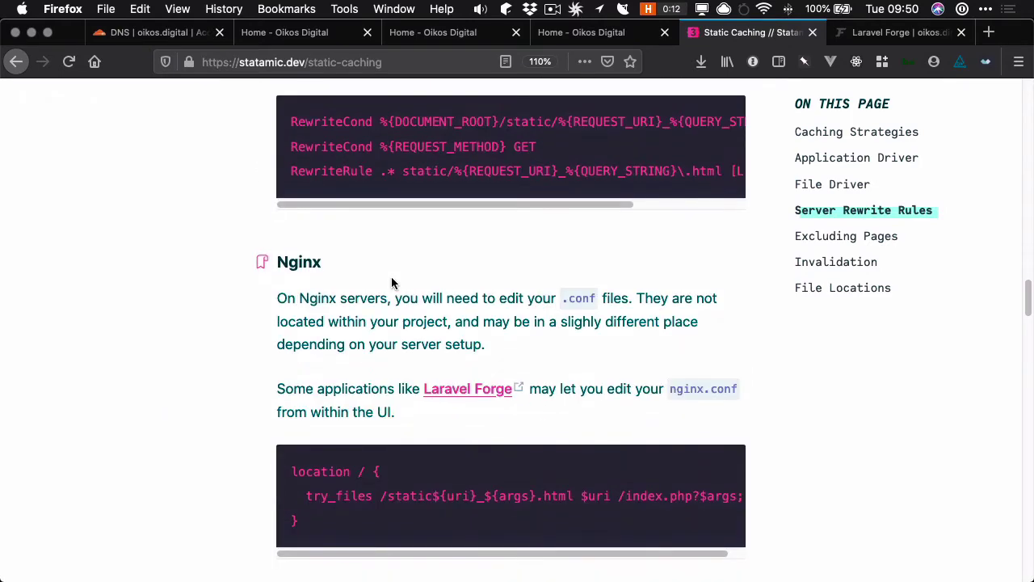
pyautogui.scroll(-1, 392, 279)
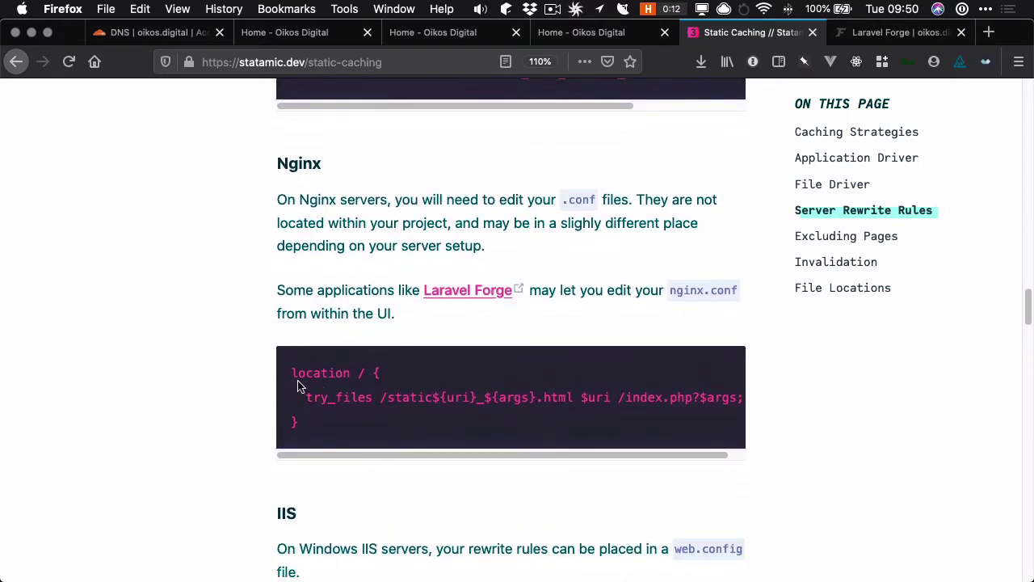
pyautogui.moveTo(290, 371); pyautogui.dragTo(337, 418)
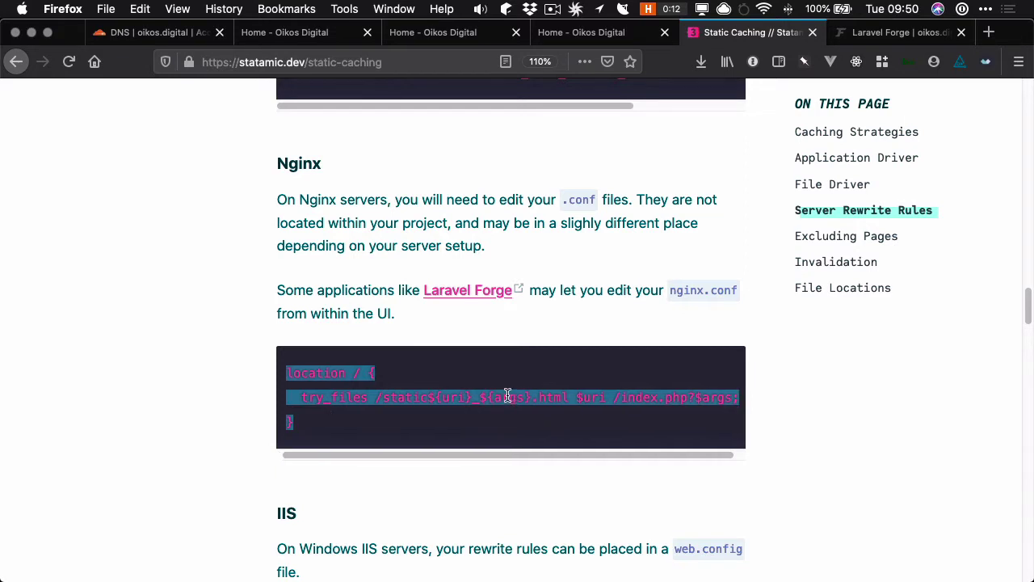
pyautogui.click(422, 401)
pyautogui.moveTo(374, 396); pyautogui.dragTo(566, 397)
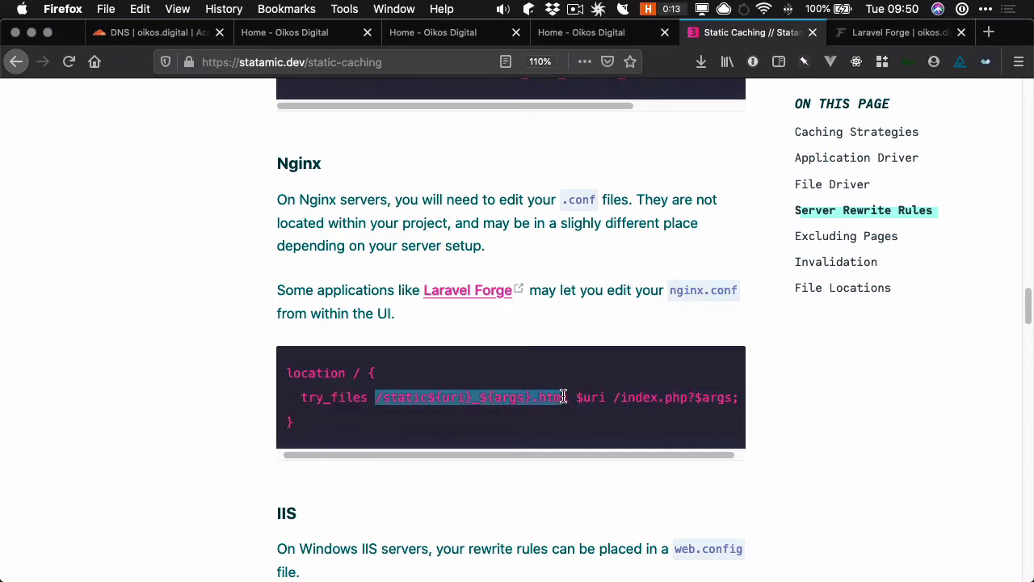
# Return to Forge's Nginx configuration, review the rest of the file, and close it without saving.
pyautogui.click(869, 34)
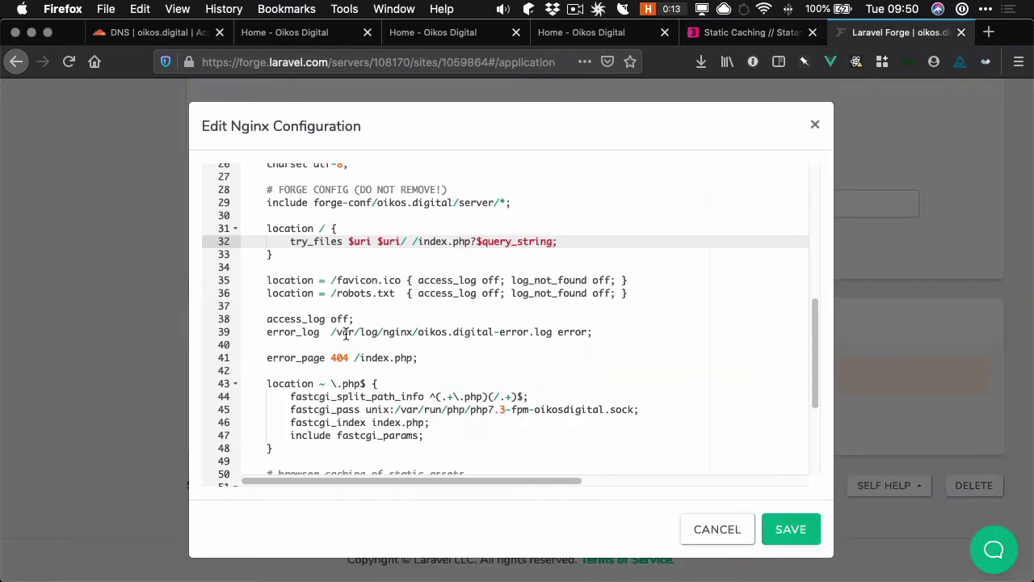
pyautogui.scroll(-6, 346, 333)
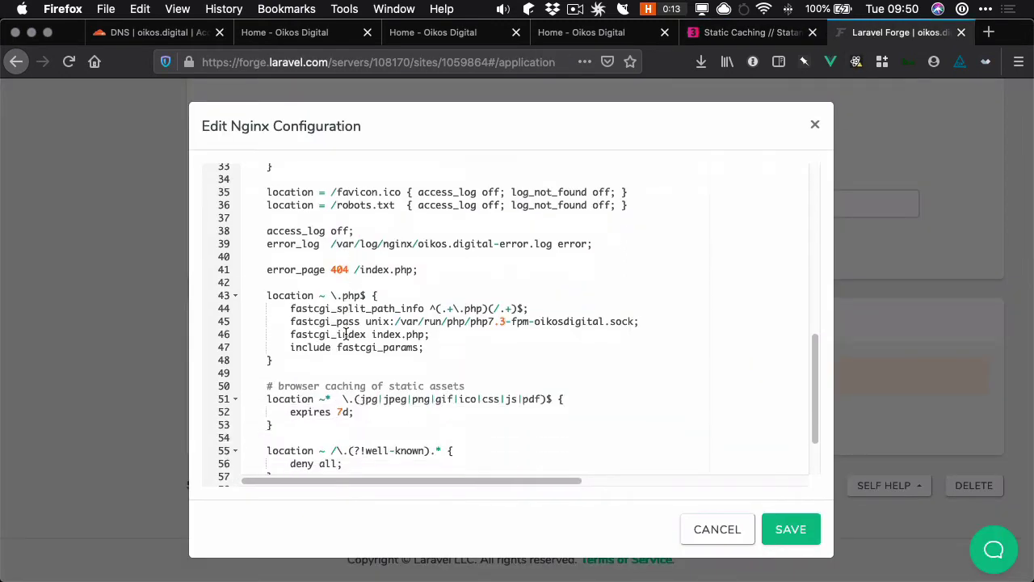
pyautogui.scroll(1, 344, 342)
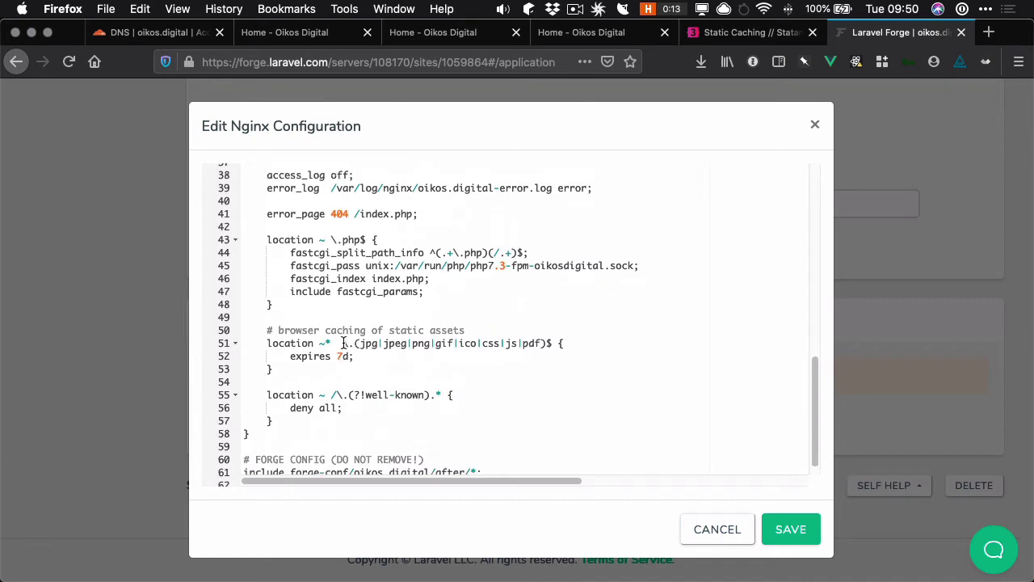
pyautogui.scroll(-1, 344, 342)
pyautogui.scroll(9, 343, 342)
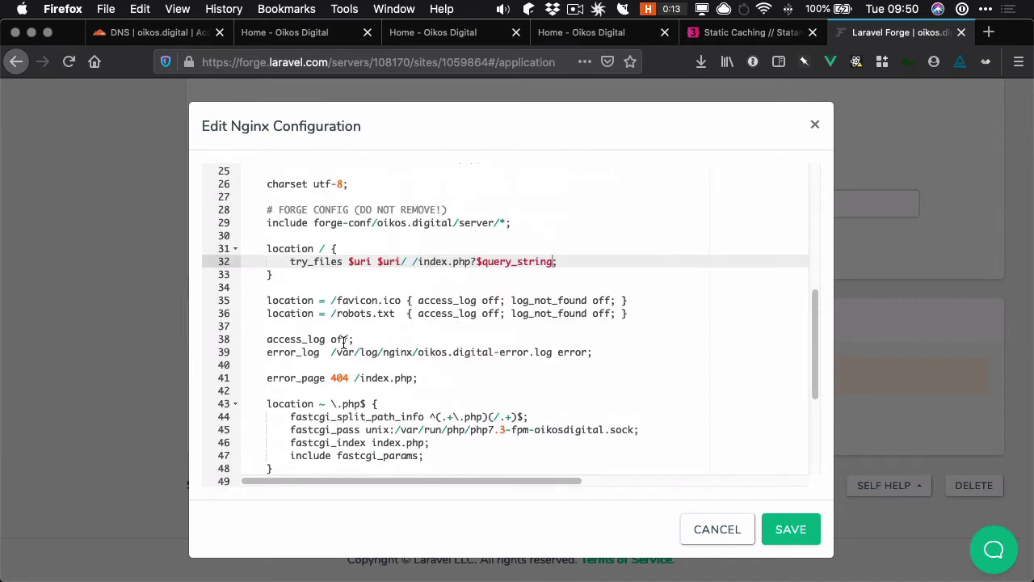
pyautogui.click(717, 532)
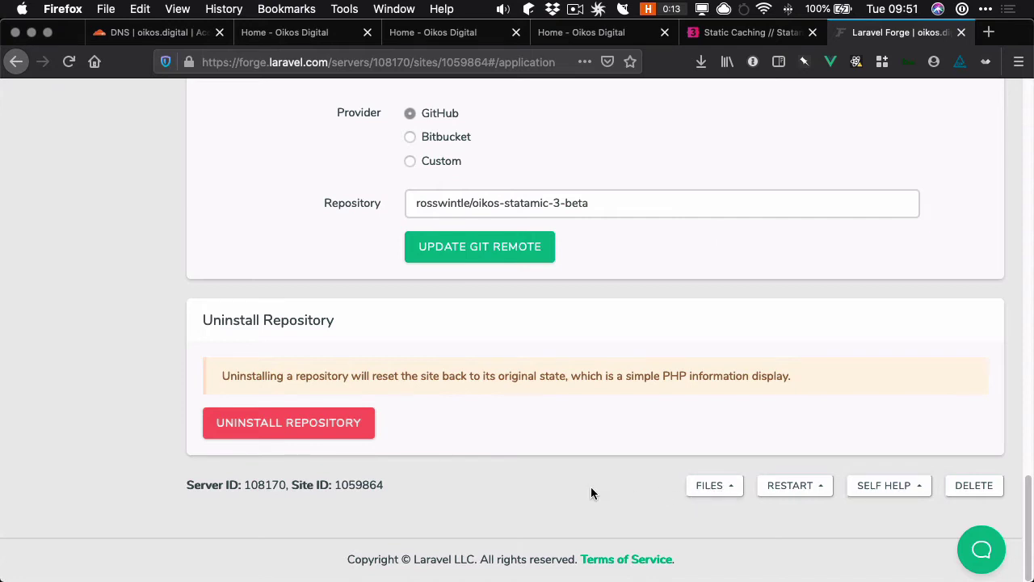
# Load the oikos.digital home page again, reload it, and view the request timings for the / document.
pyautogui.click(318, 32)
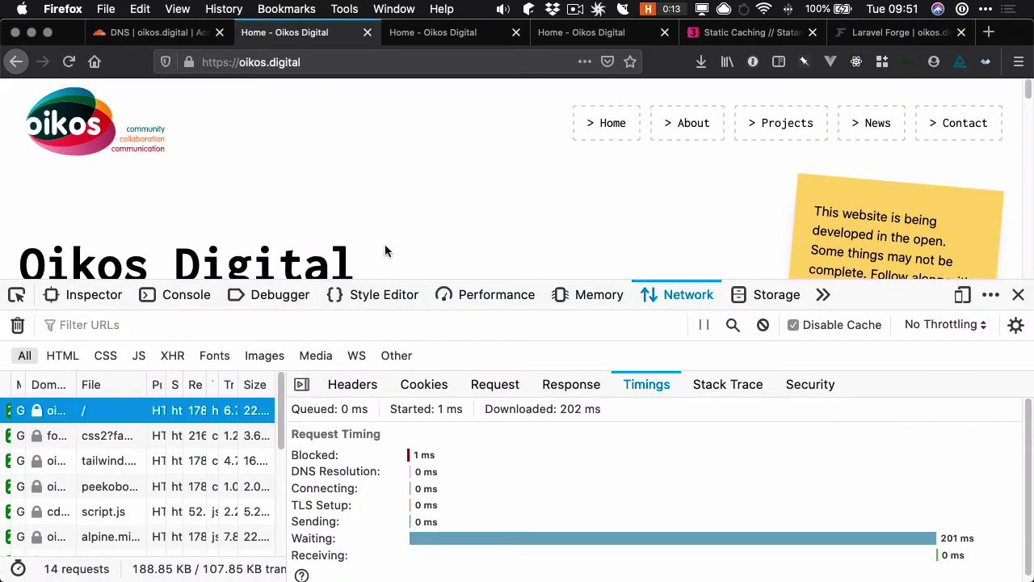
pyautogui.click(121, 99)
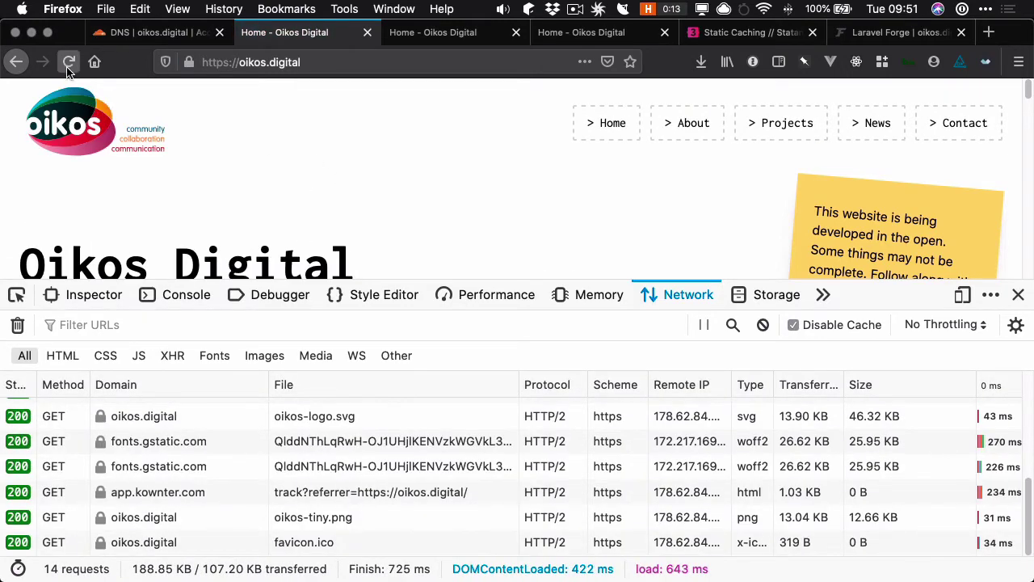
pyautogui.click(68, 62)
pyautogui.scroll(5, 455, 450)
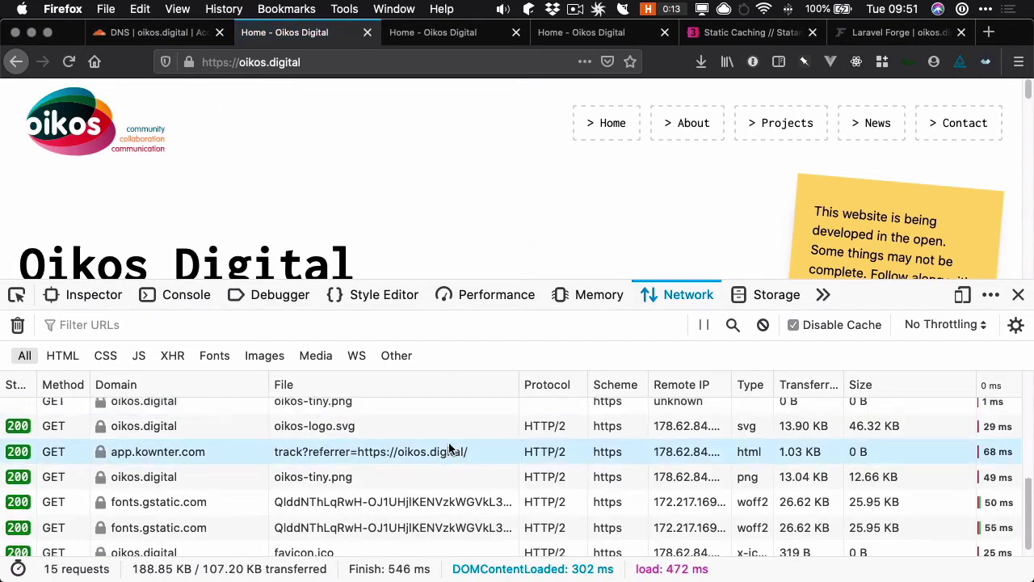
pyautogui.click(408, 412)
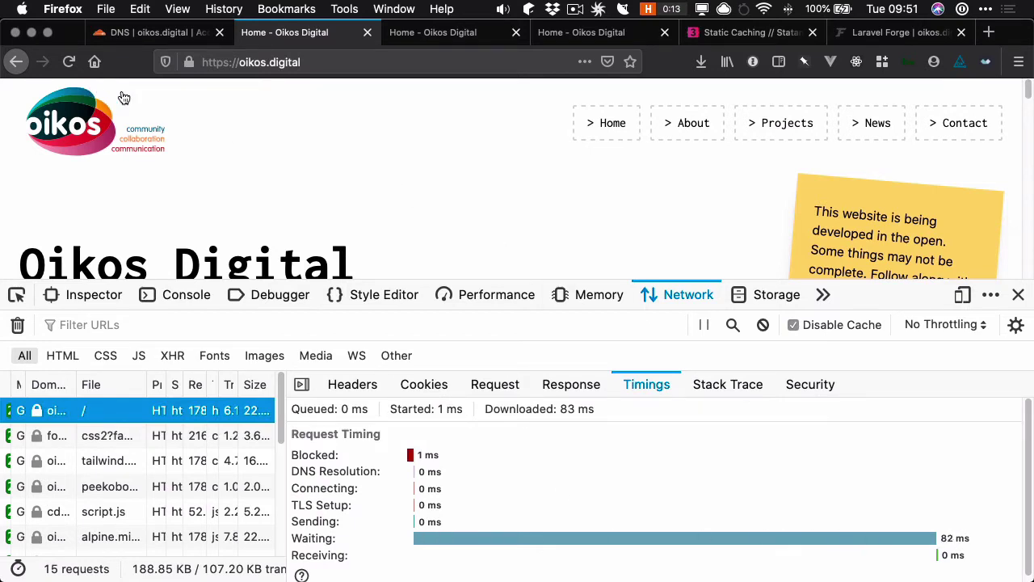
# Reload the home page two more times, checking the / request's timings after each load.
pyautogui.click(69, 62)
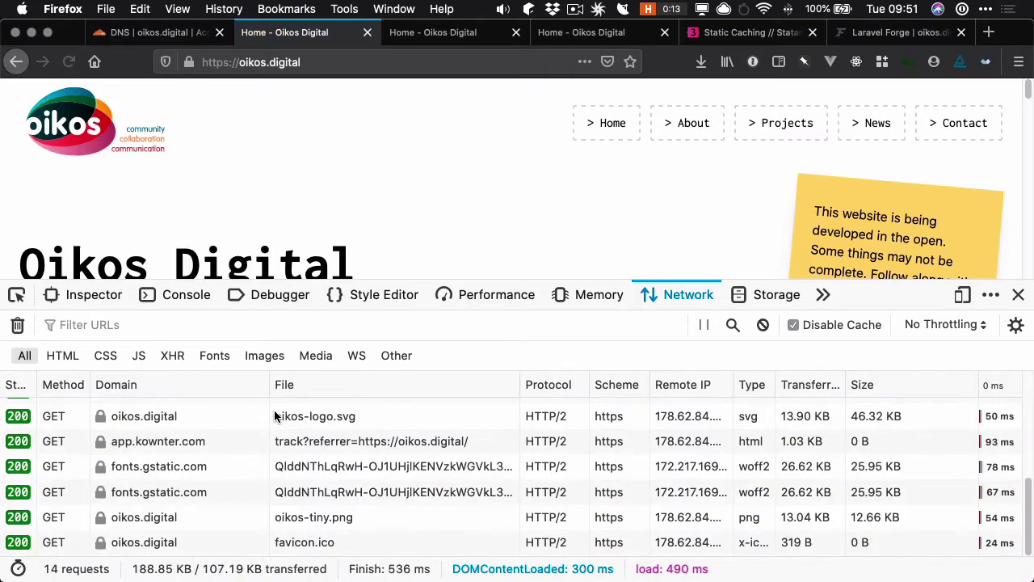
pyautogui.scroll(5, 376, 485)
pyautogui.click(374, 408)
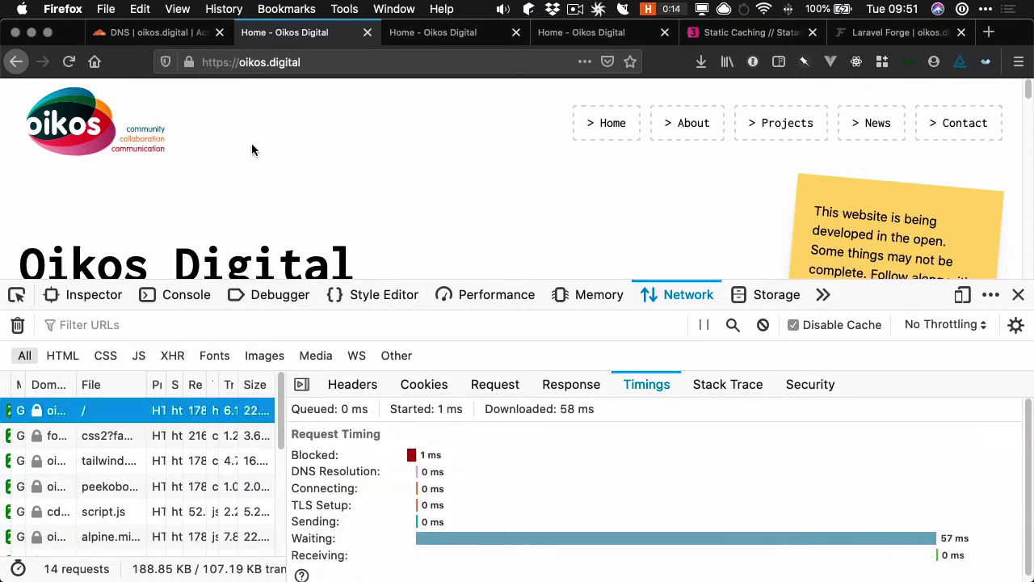
pyautogui.click(68, 63)
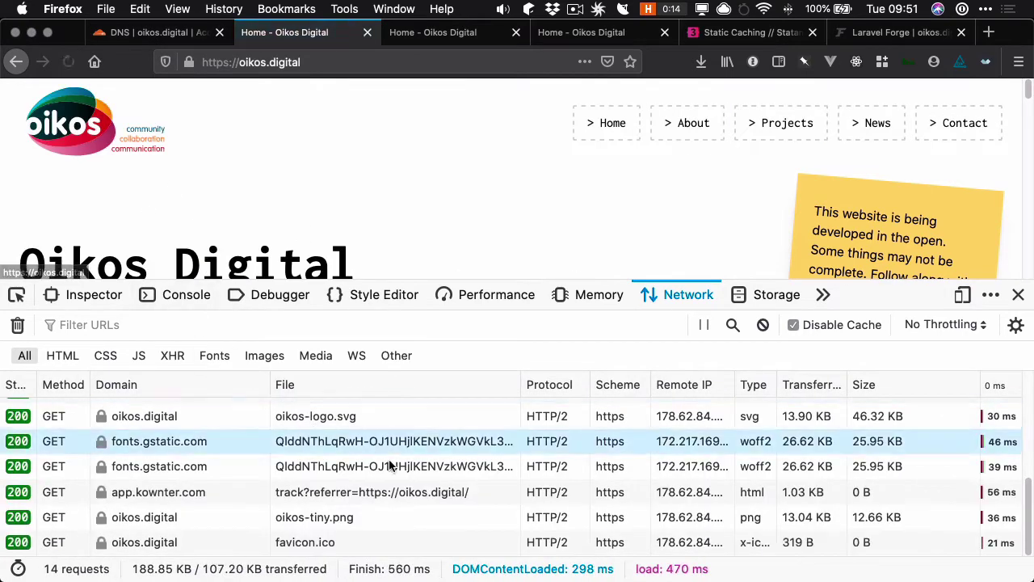
pyautogui.click(365, 408)
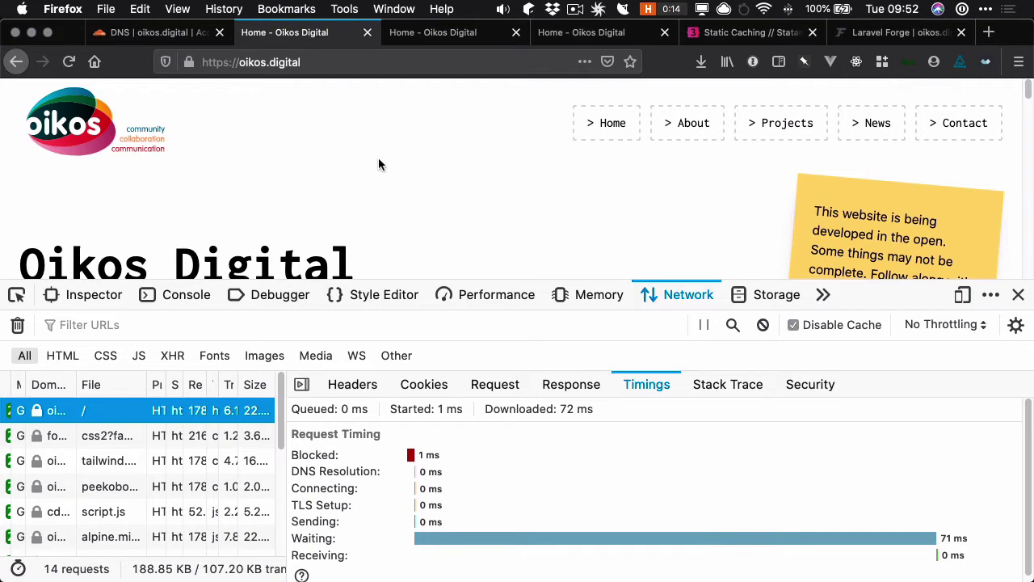
# Open the site's About page and view the timings of its about request.
pyautogui.click(685, 128)
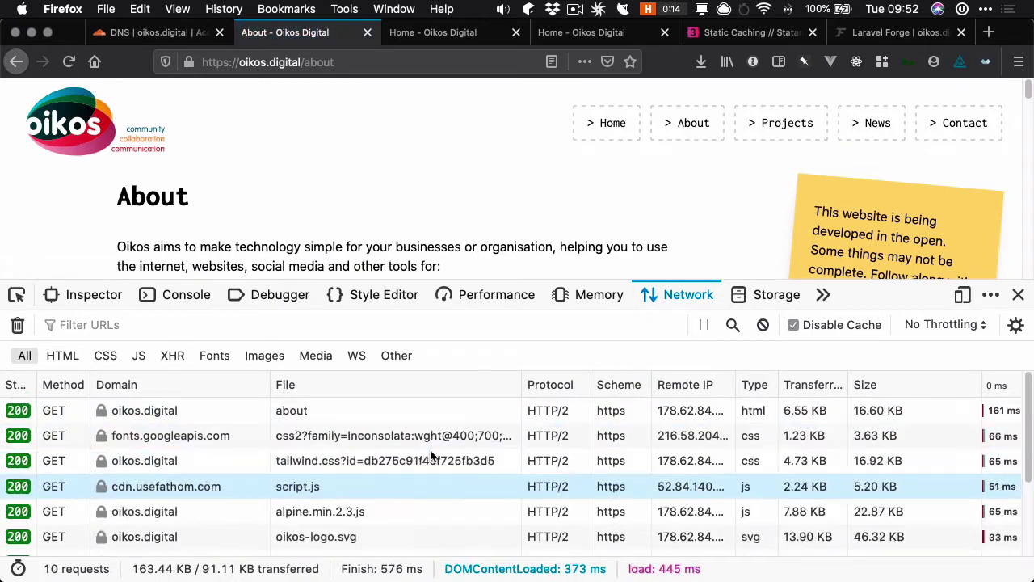
pyautogui.click(393, 410)
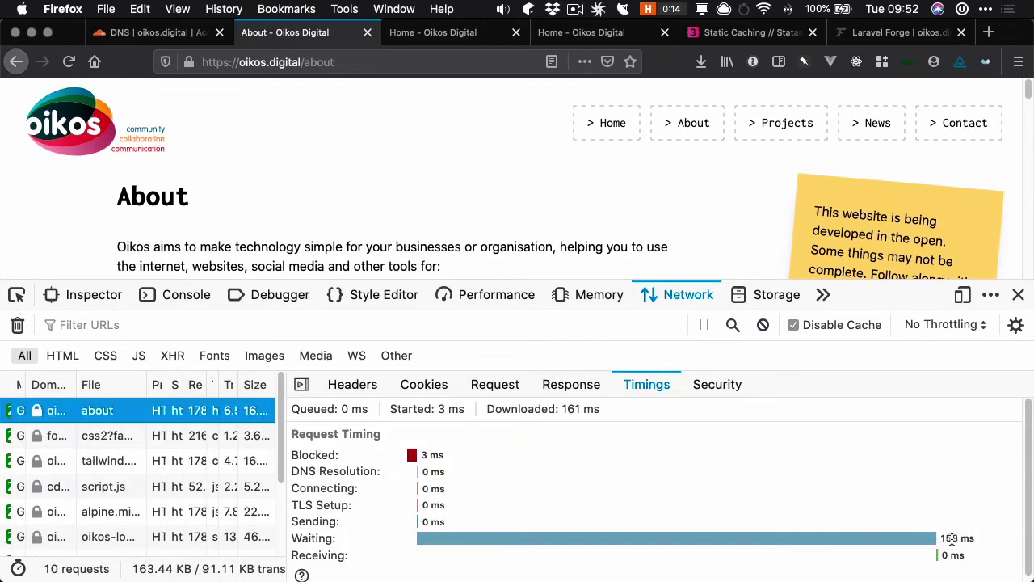
# Reload the About page and view the about request's timings, examining the waiting time.
pyautogui.click(69, 62)
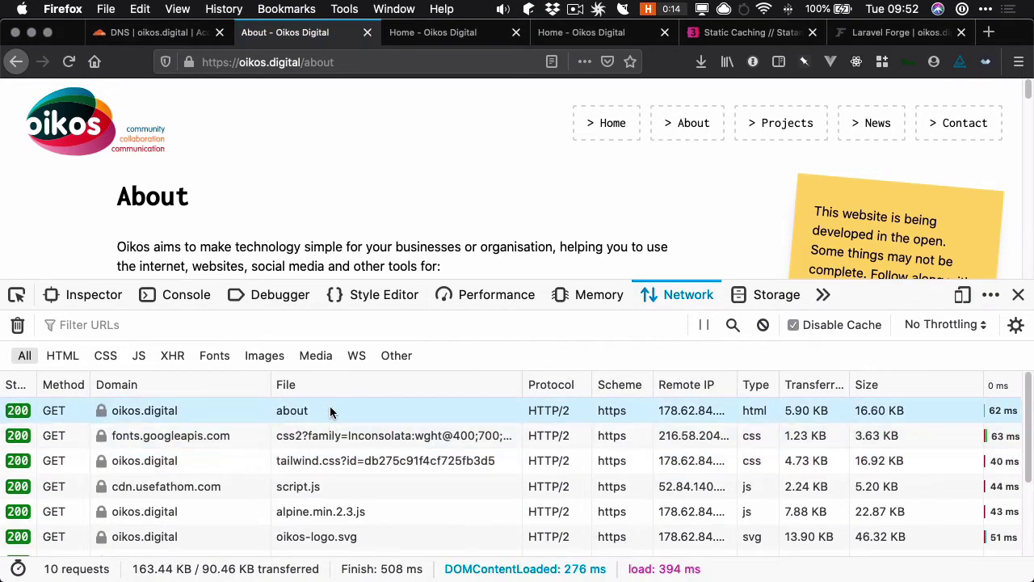
pyautogui.click(330, 410)
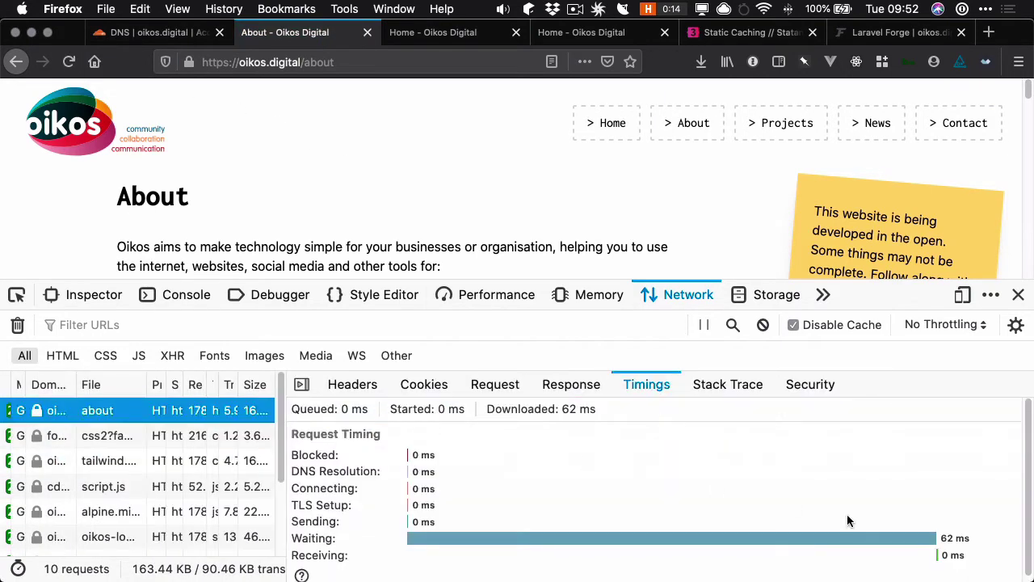
pyautogui.moveTo(943, 539); pyautogui.dragTo(968, 538)
pyautogui.click(966, 540)
# Switch to iTerm and reopen config/statamic/static_caching.php in vi.
pyautogui.press('super+space')
pyautogui.write('ite')
pyautogui.press('Return')
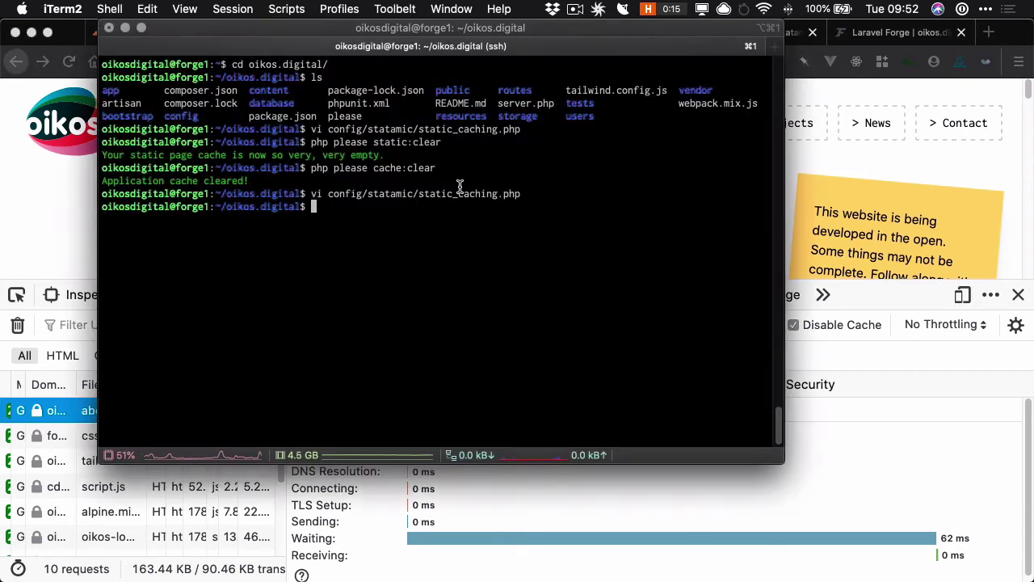
pyautogui.press('Up')
pyautogui.press('Return')
# Set the active static caching strategy to 'full' in static_caching.php.
pyautogui.press('Down')
pyautogui.press('Down')
pyautogui.press('Down')
pyautogui.press('Down')
pyautogui.press('Down')
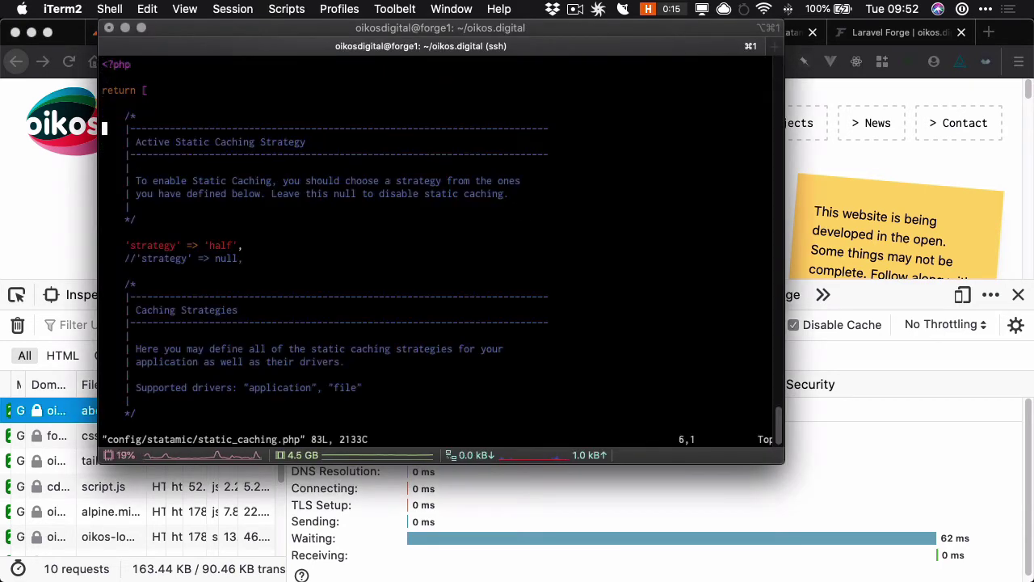
pyautogui.press('Down')
pyautogui.press('Down')
pyautogui.press('Down')
pyautogui.press('Down')
pyautogui.press('Down')
pyautogui.press('Down')
pyautogui.press('Down')
pyautogui.press('Down')
pyautogui.press('Down')
pyautogui.press('Right')
pyautogui.press('Right')
pyautogui.press('Right')
pyautogui.press('Right')
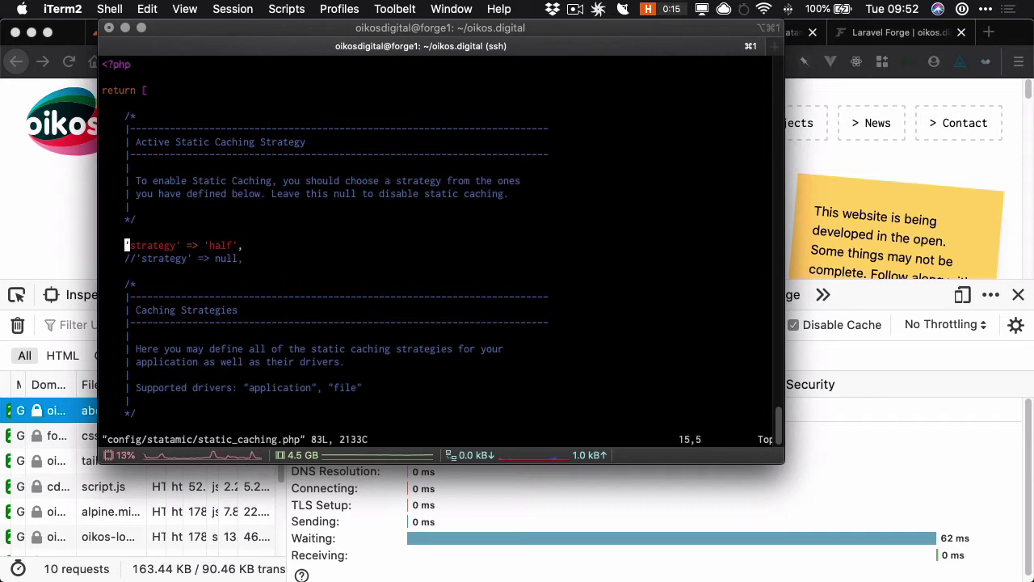
pyautogui.press('W')
pyautogui.press('W')
pyautogui.press('d')
pyautogui.press('i')
pyautogui.press("'")
pyautogui.write('i')
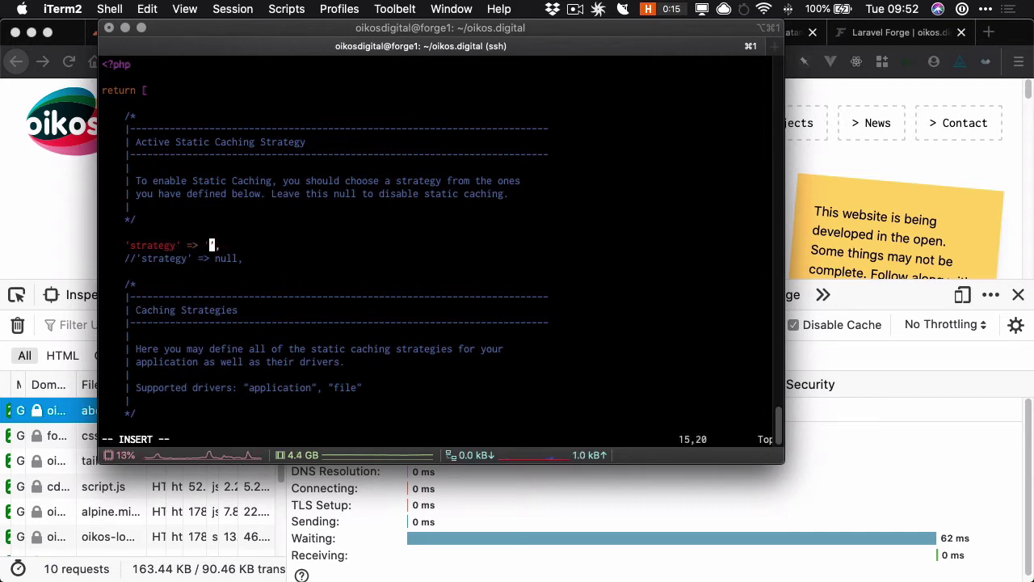
pyautogui.write('full')
pyautogui.press('Escape')
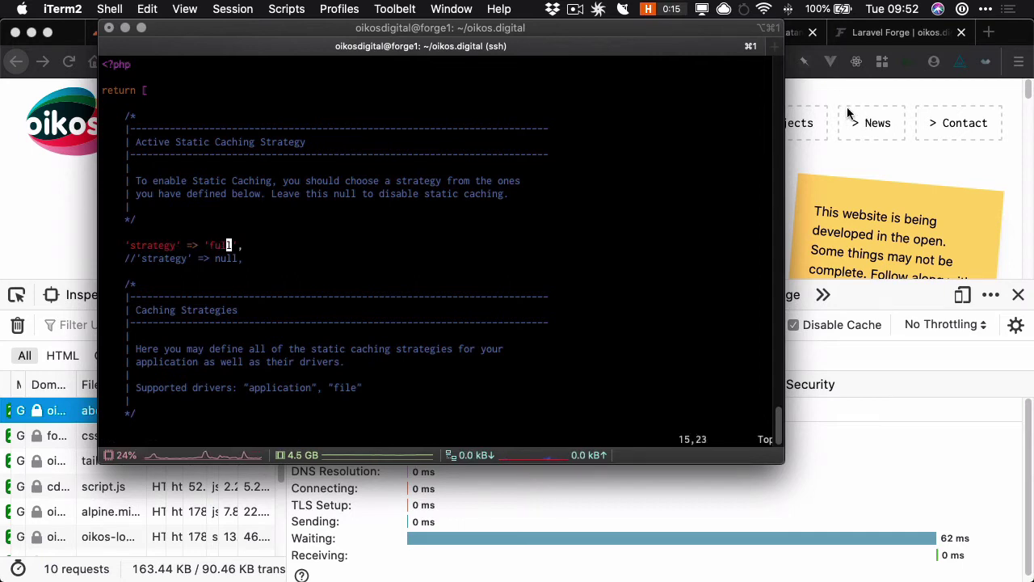
# Switch to Firefox and read the Caching Strategies, Application Driver and File Driver sections of Statamic's static caching documentation.
pyautogui.click(824, 117)
pyautogui.click(743, 31)
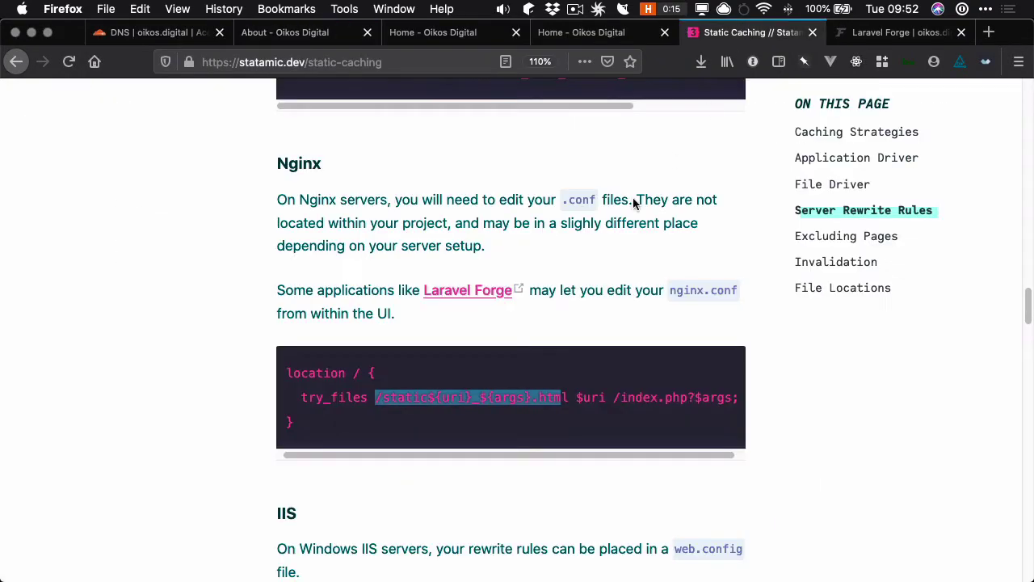
pyautogui.scroll(10, 531, 404)
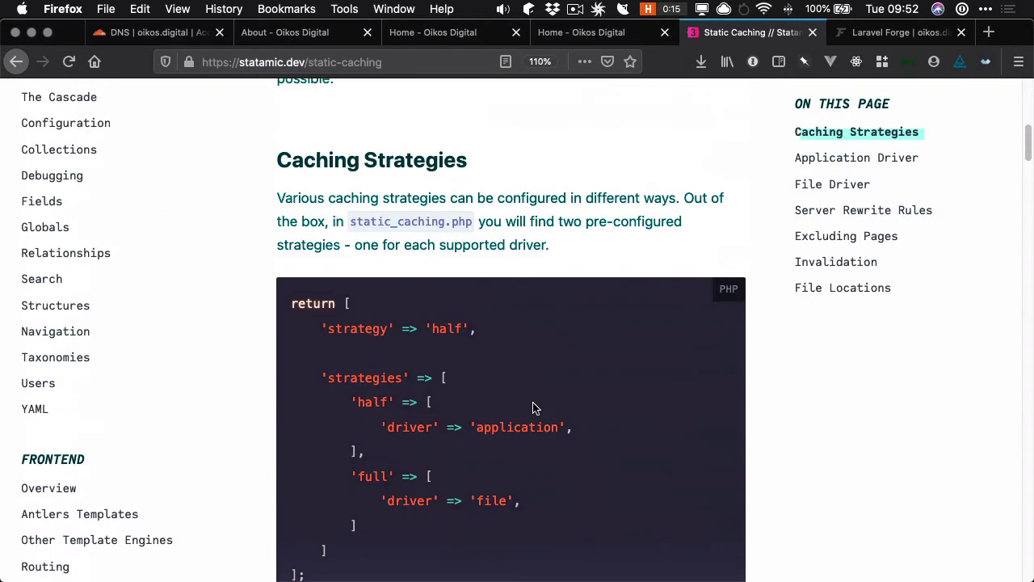
pyautogui.scroll(-1, 531, 409)
pyautogui.scroll(-7, 525, 388)
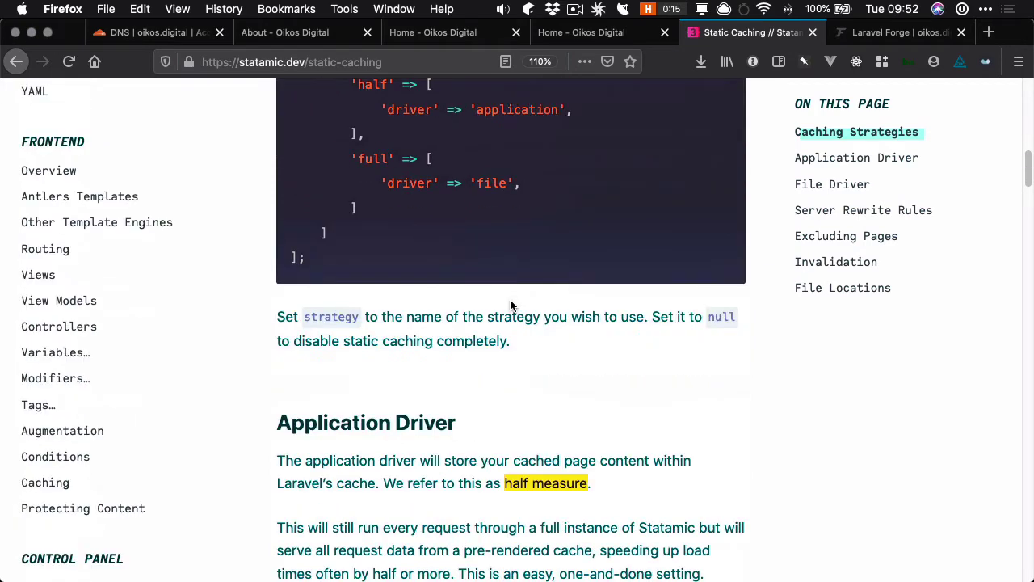
pyautogui.scroll(-4, 510, 306)
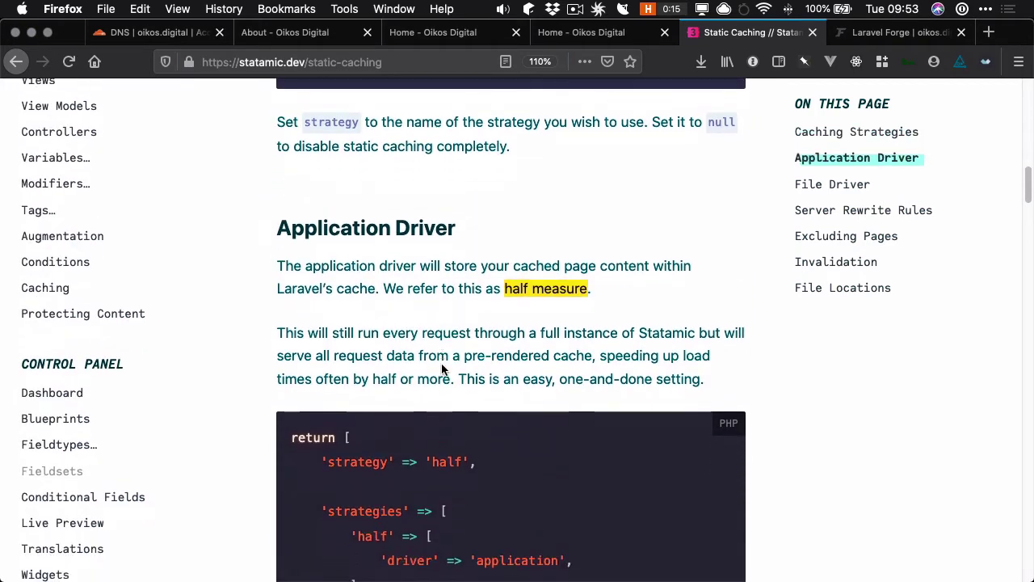
pyautogui.scroll(-10, 442, 369)
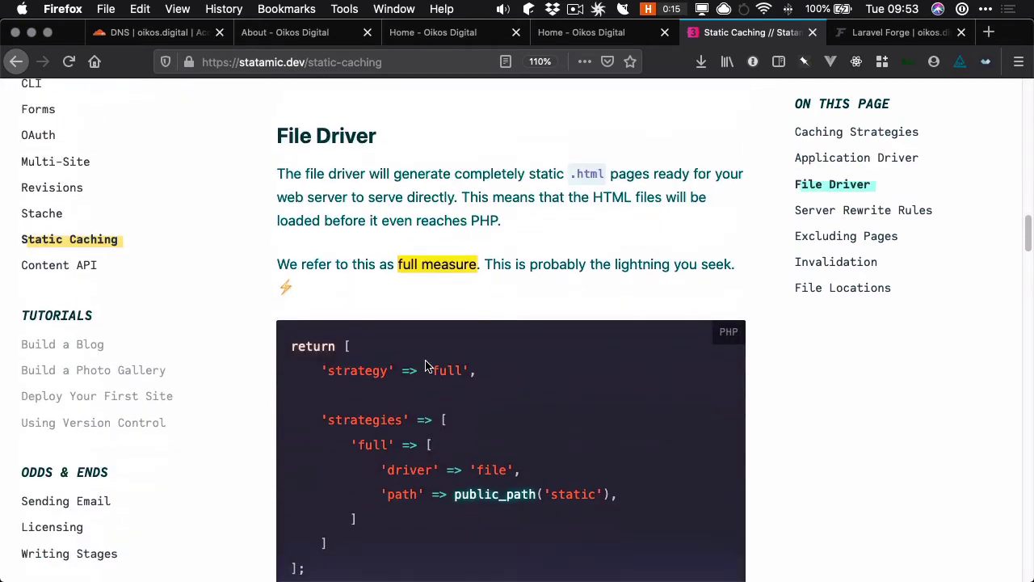
pyautogui.moveTo(363, 366); pyautogui.dragTo(487, 367)
# Copy the whole Nginx location / block from the documentation's Server Rewrite Rules section.
pyautogui.scroll(-8, 487, 366)
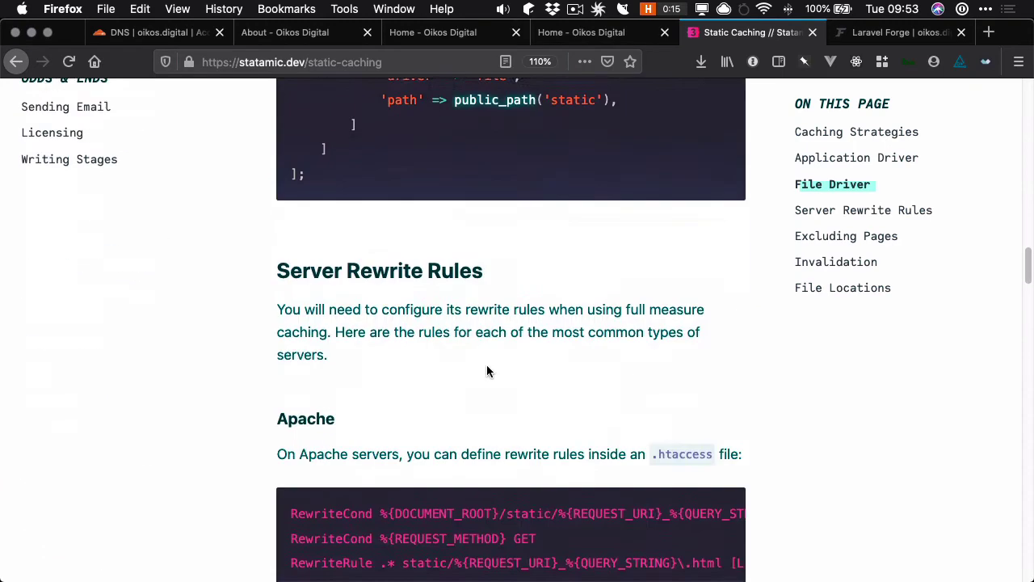
pyautogui.scroll(-4, 486, 370)
pyautogui.scroll(-8, 486, 370)
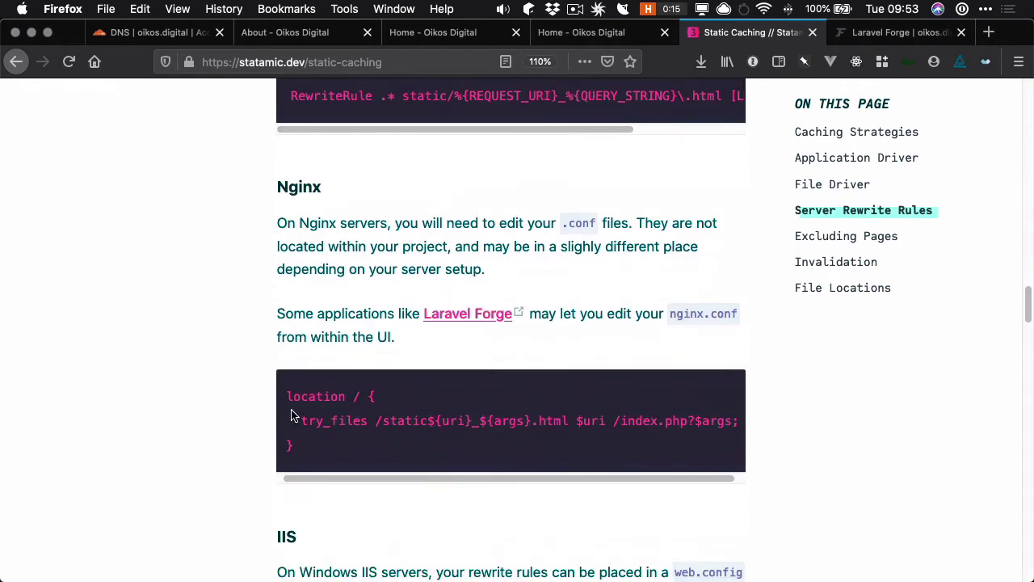
pyautogui.moveTo(287, 396); pyautogui.dragTo(345, 468)
pyautogui.rightClick(342, 429)
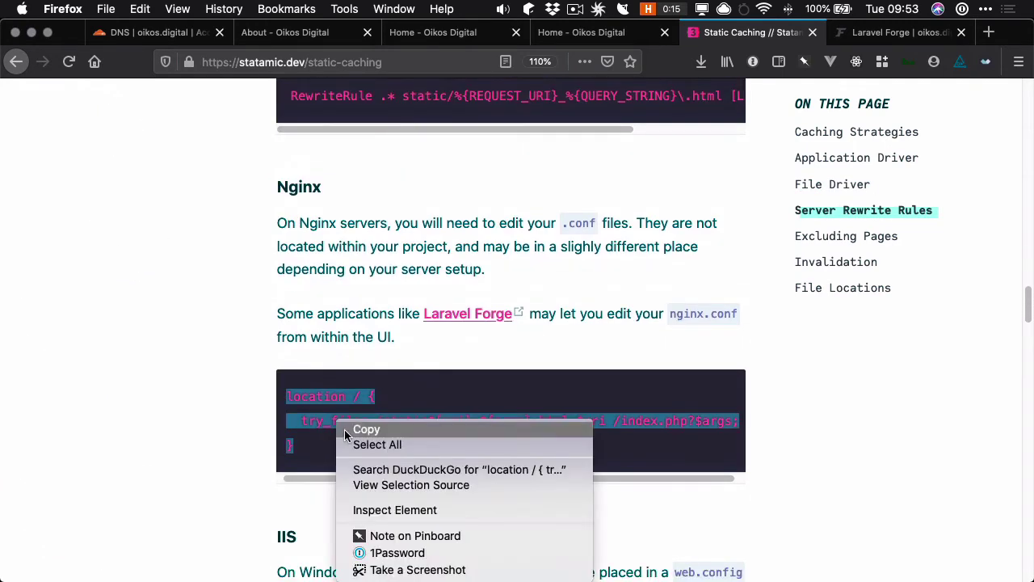
pyautogui.click(352, 429)
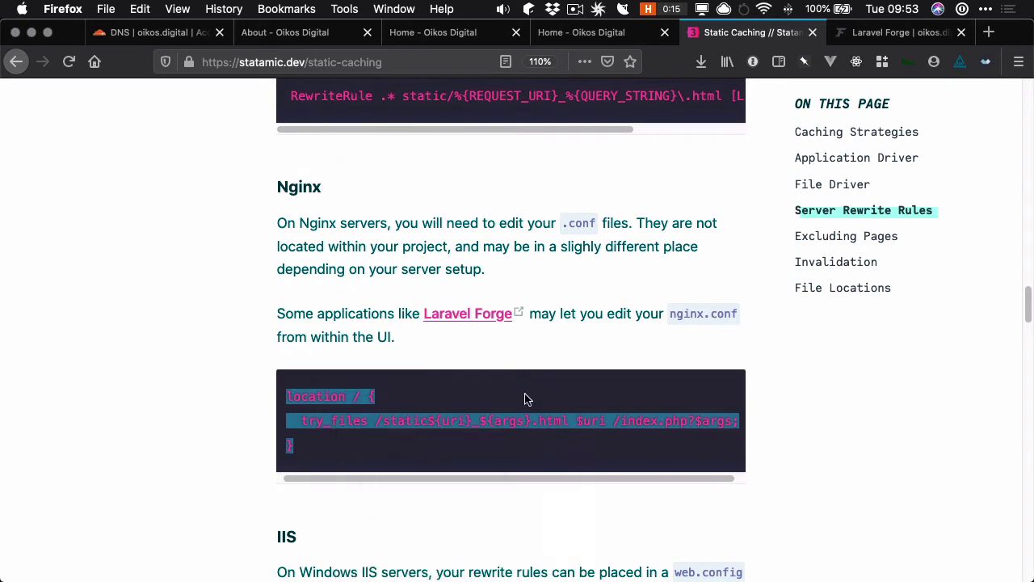
# Open the site's Nginx configuration in Laravel Forge and paste the copied location block below the existing location / block.
pyautogui.click(889, 37)
pyautogui.click(714, 485)
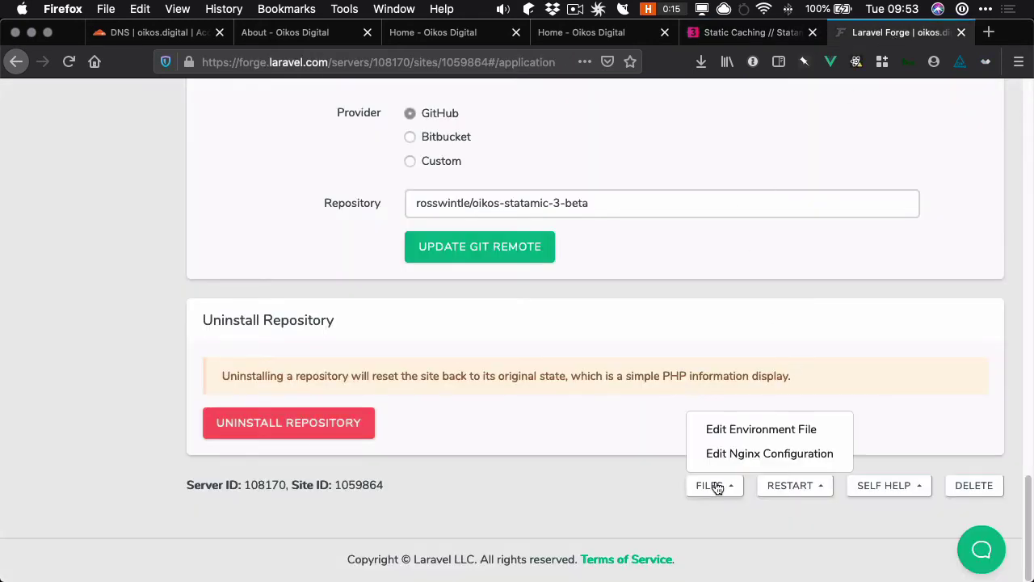
pyautogui.click(752, 453)
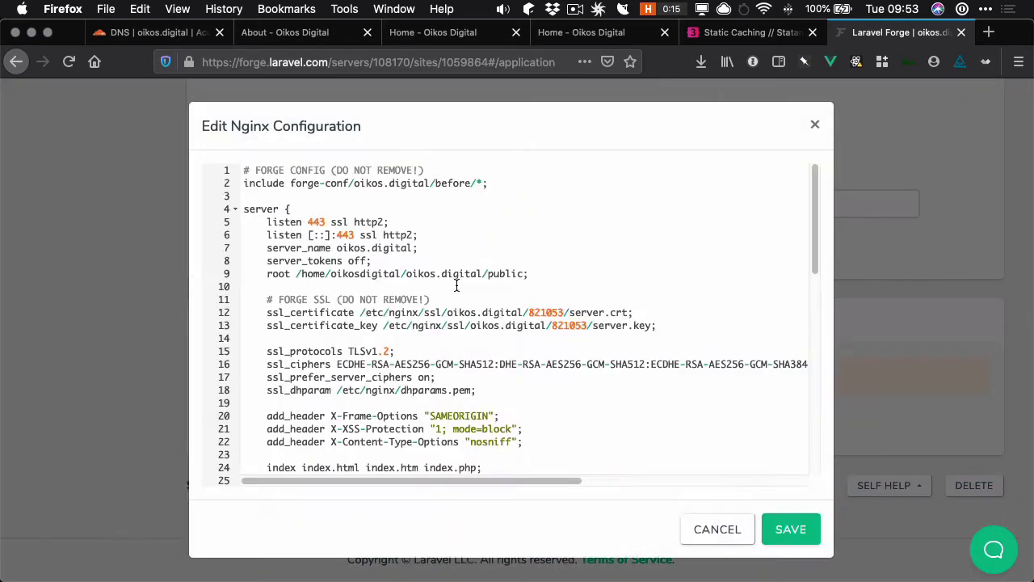
pyautogui.scroll(-8, 452, 282)
pyautogui.click(327, 278)
pyautogui.press('Return')
pyautogui.press('Return')
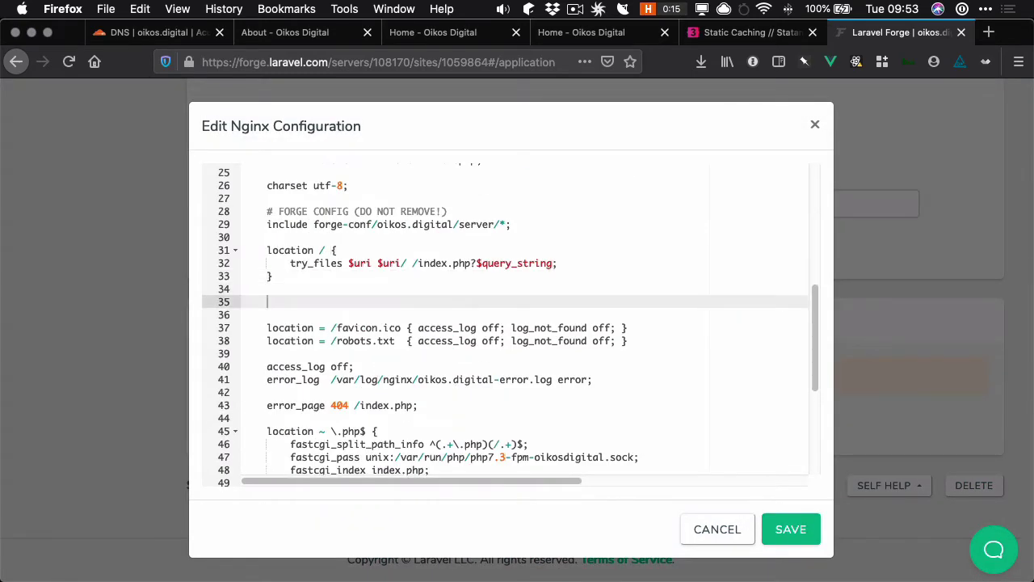
pyautogui.press('super+v')
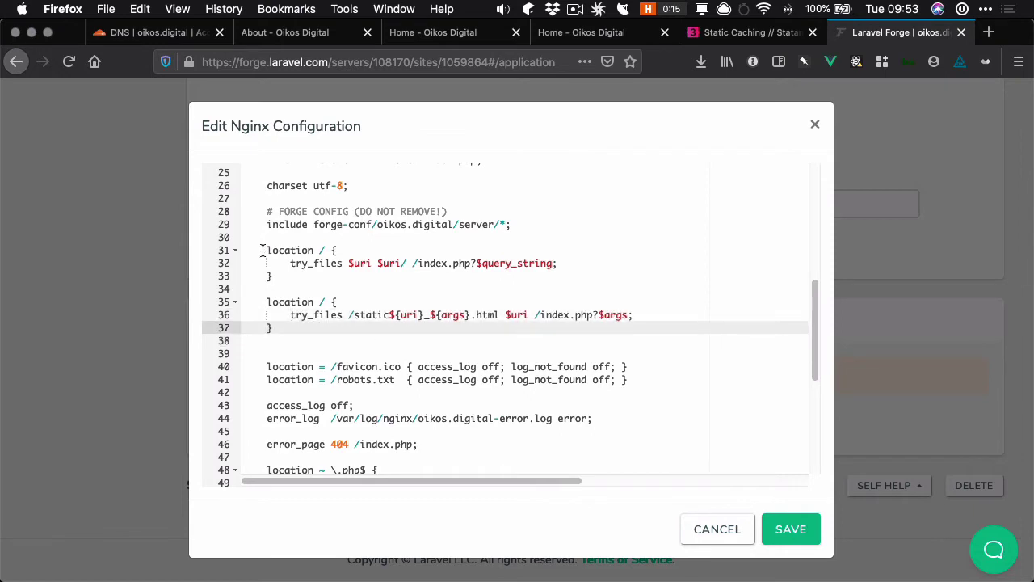
# Comment out all three lines of the original location / block with #.
pyautogui.click(267, 250)
pyautogui.write('#')
pyautogui.press('BackSpace')
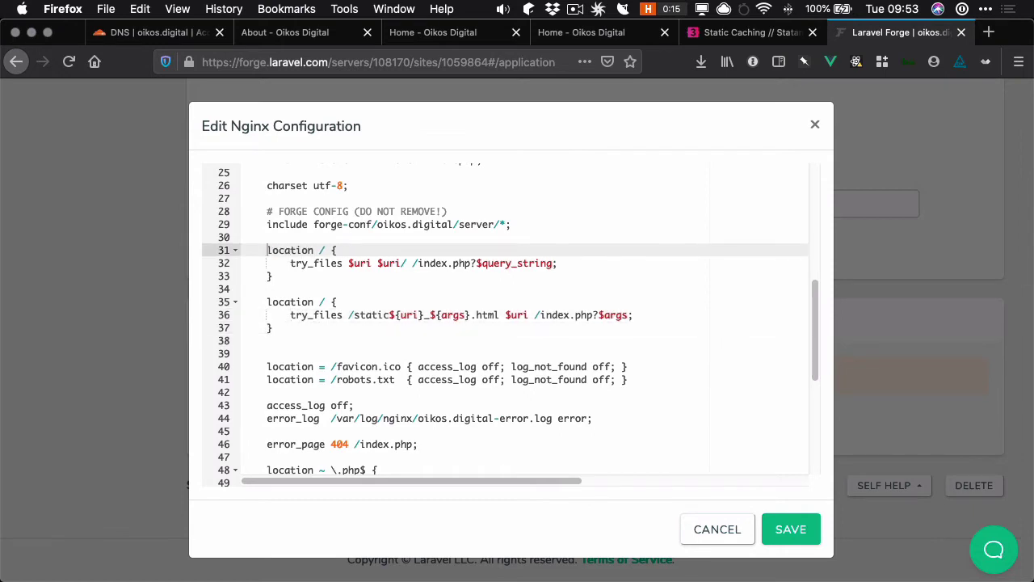
pyautogui.write('#')
pyautogui.press('Down')
pyautogui.press('Left')
pyautogui.write('#')
pyautogui.press('Down')
pyautogui.press('Left')
pyautogui.write('#')
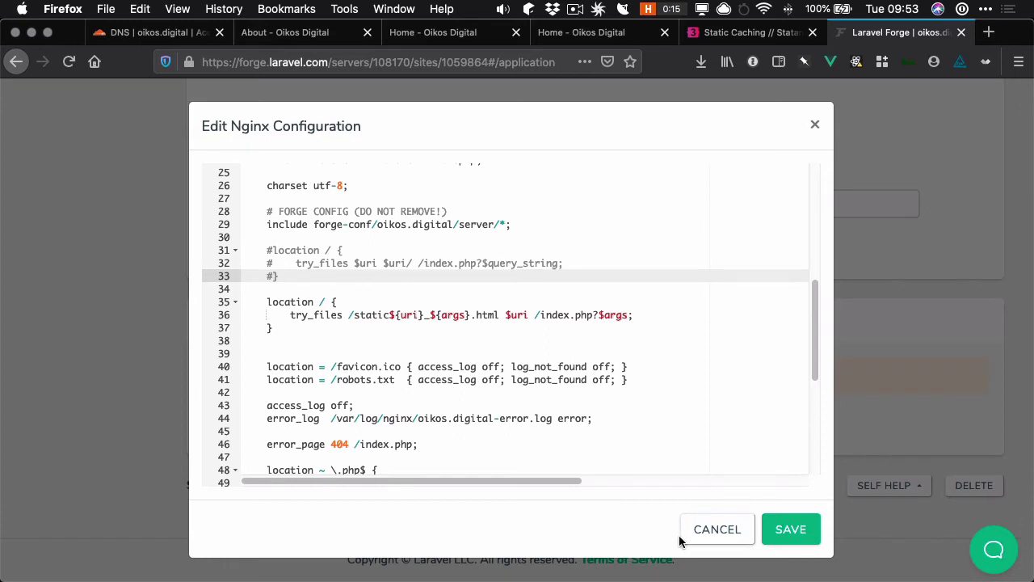
# Check the static path, $uri and index.php parts of the new try_files line, and save the Nginx configuration.
pyautogui.click(349, 314)
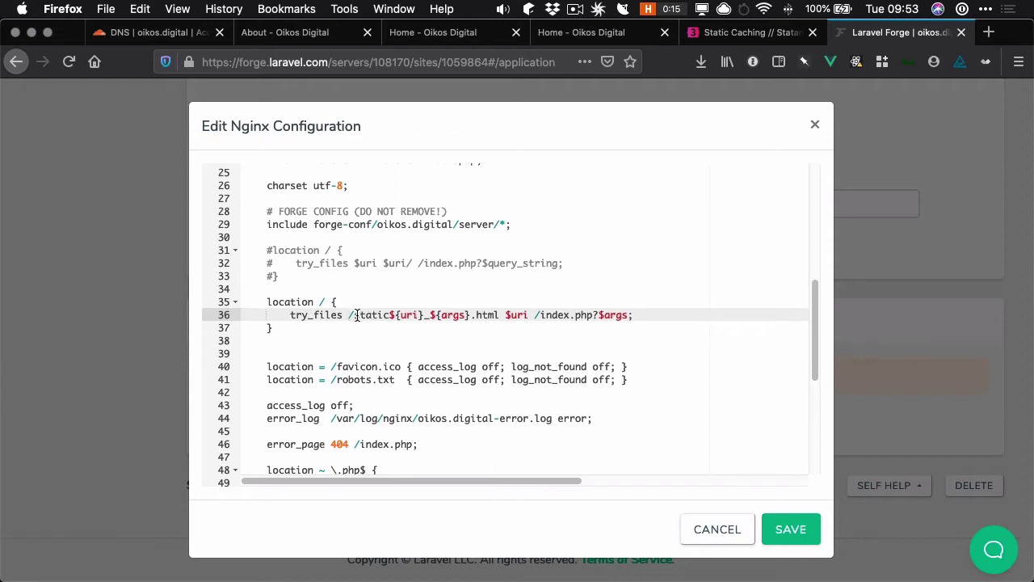
pyautogui.moveTo(354, 314); pyautogui.dragTo(629, 316)
pyautogui.click(499, 315)
pyautogui.click(512, 316)
pyautogui.click(628, 315)
pyautogui.click(803, 536)
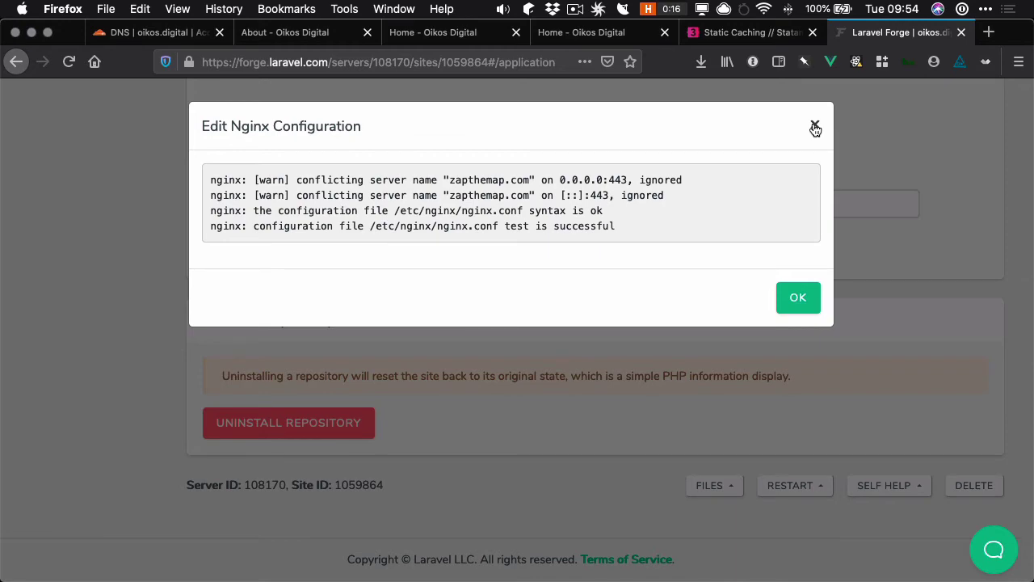
# Review the Nginx test output, close the configuration editor, and restart Nginx from Forge.
pyautogui.moveTo(449, 179); pyautogui.dragTo(568, 197)
pyautogui.click(618, 189)
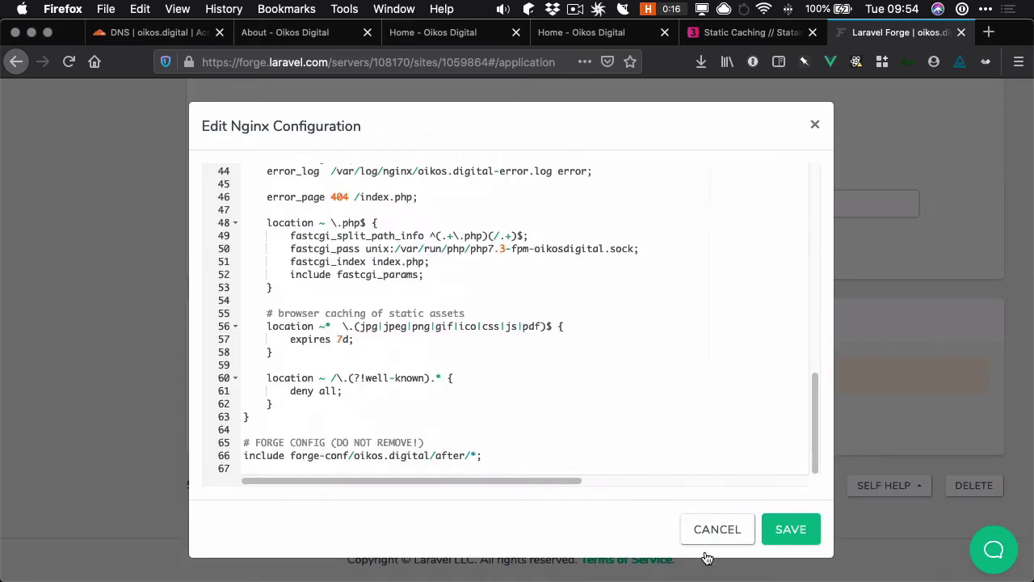
pyautogui.click(715, 530)
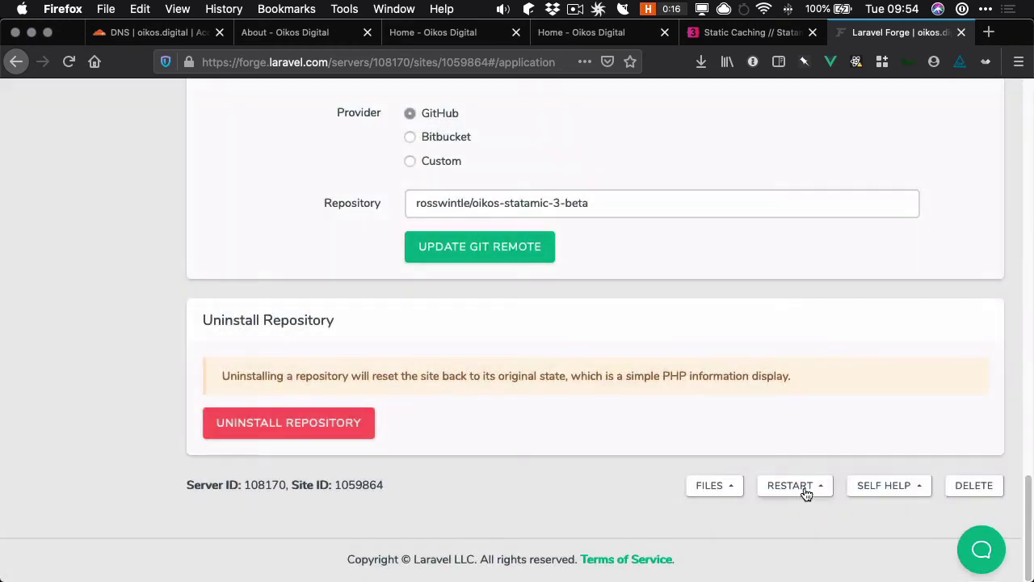
pyautogui.click(813, 491)
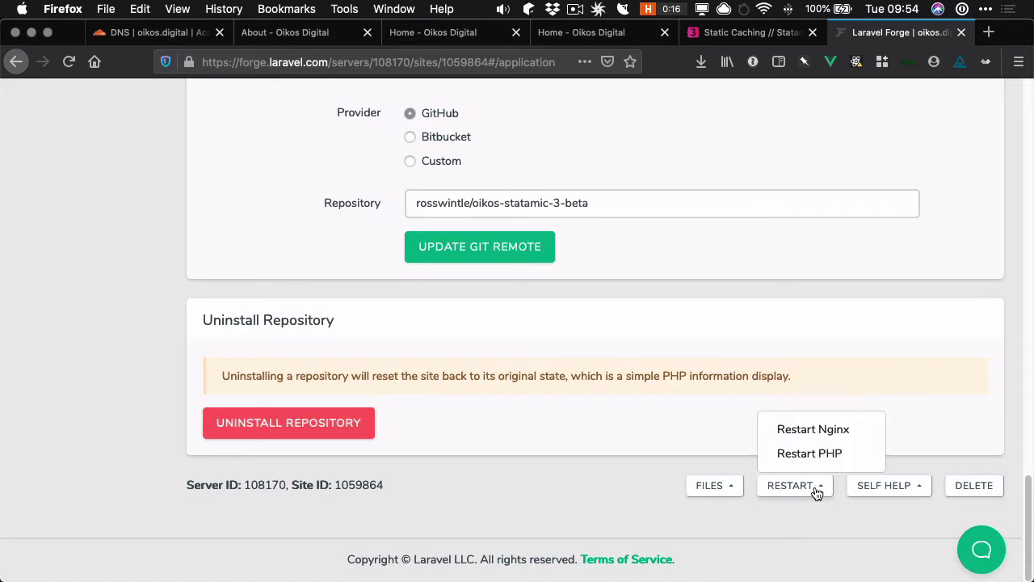
pyautogui.click(808, 438)
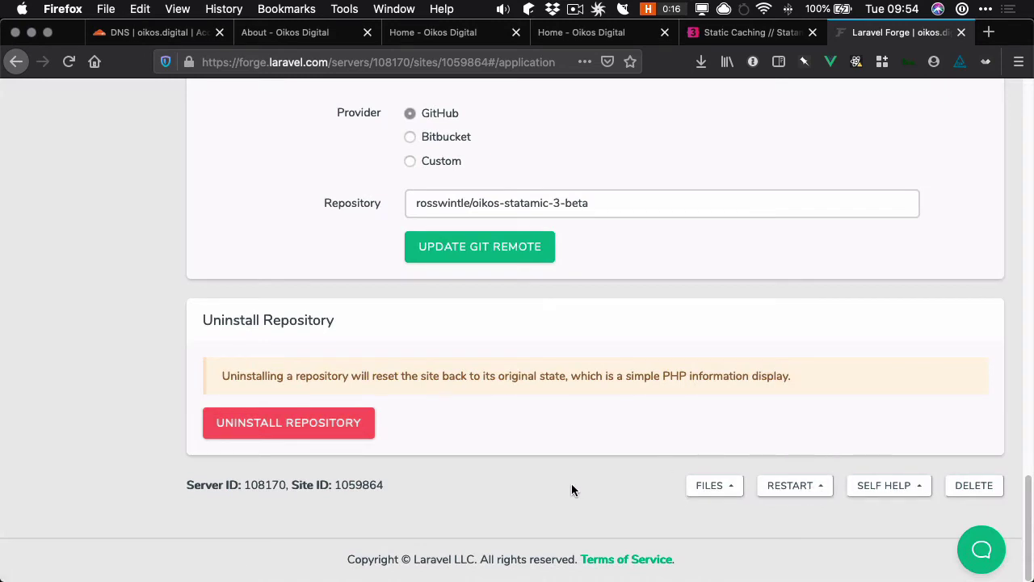
# Switch to iTerm, save static_caching.php, and quit vi.
pyautogui.press('super+space')
pyautogui.write('iterm')
pyautogui.press('Return')
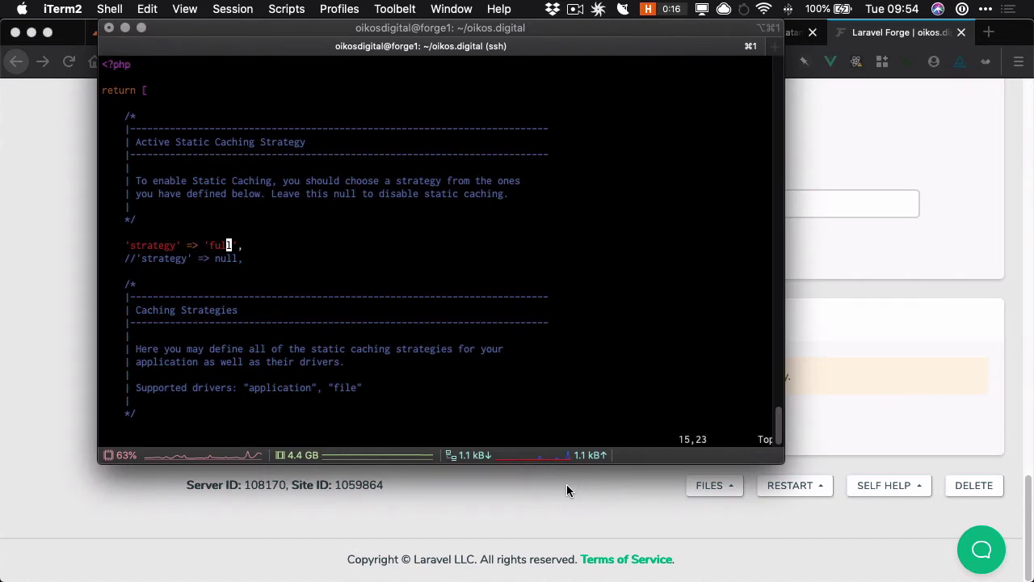
pyautogui.write(':wq')
pyautogui.press('Return')
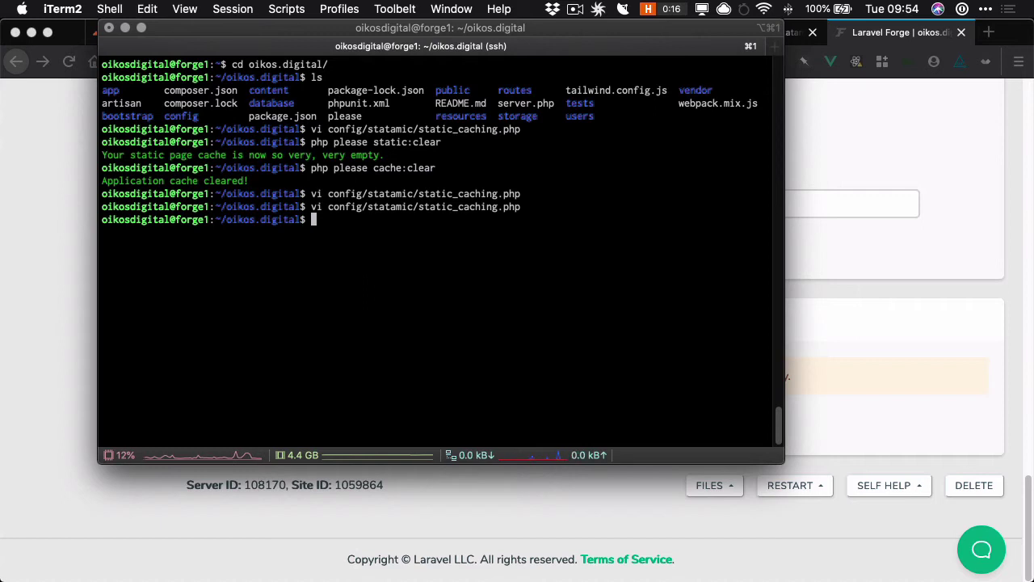
# Try to clear the static page cache with php please static:clear, and examine the directory path in the command's output.
pyautogui.write('pgp')
pyautogui.press('BackSpace')
pyautogui.press('BackSpace')
pyautogui.press('BackSpace')
pyautogui.write('php please stati')
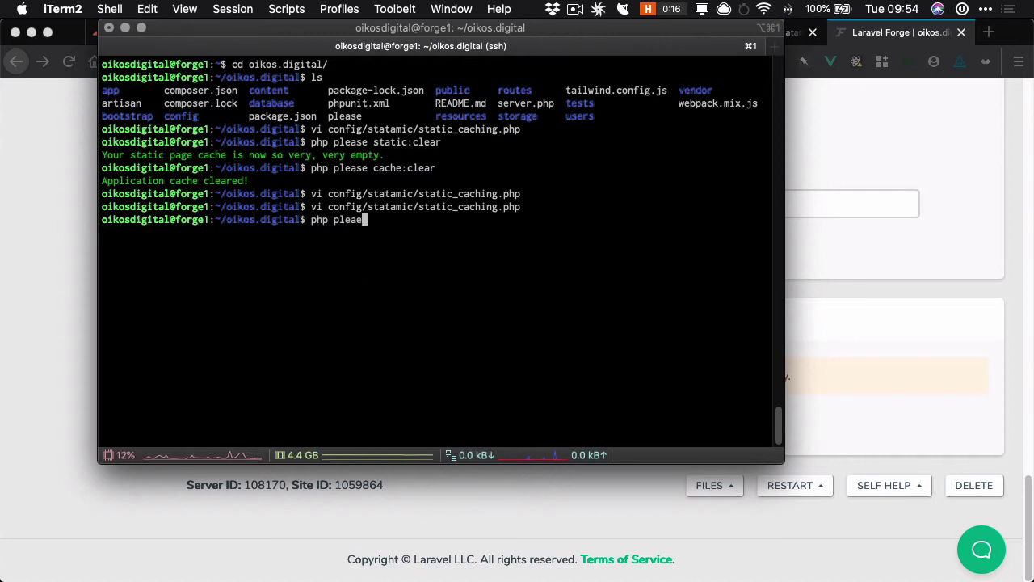
pyautogui.write('c:clear')
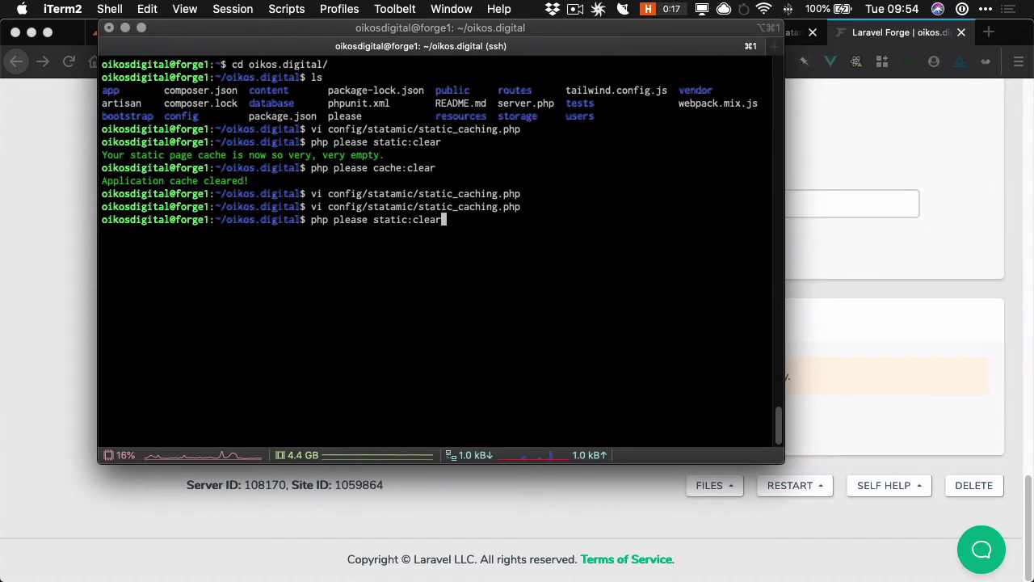
pyautogui.press('Return')
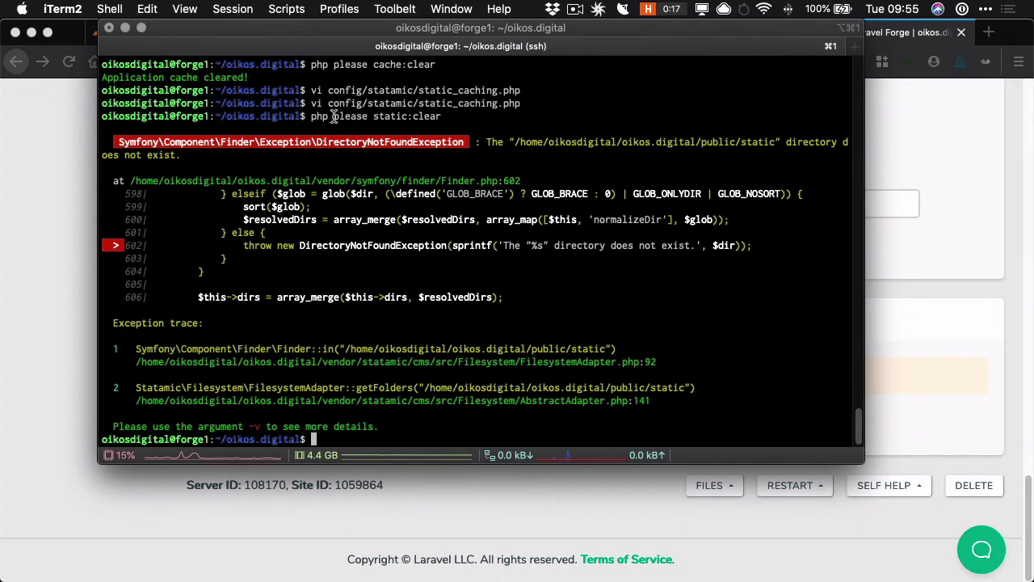
pyautogui.moveTo(334, 115); pyautogui.dragTo(470, 115)
pyautogui.moveTo(685, 141); pyautogui.dragTo(777, 140)
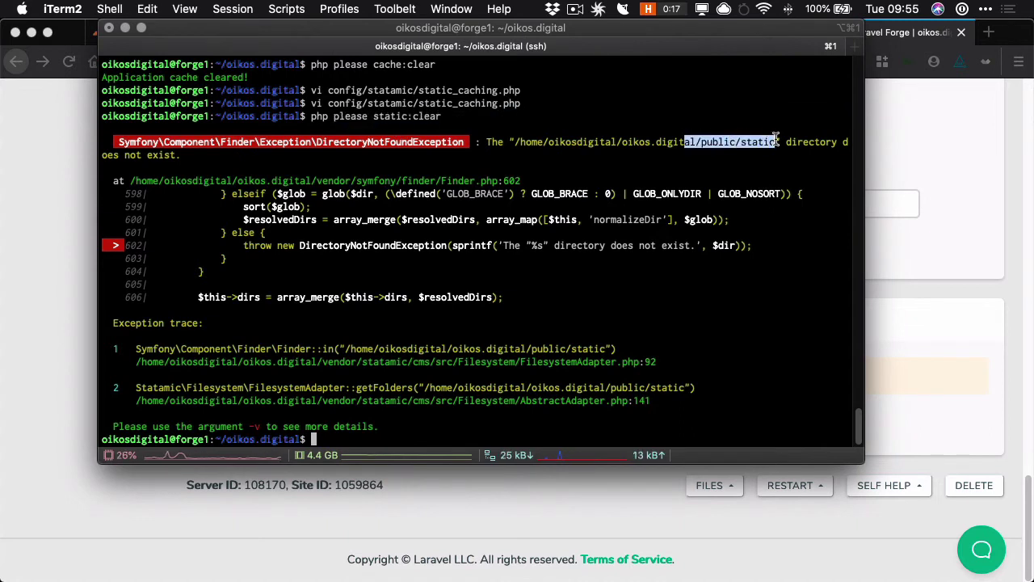
pyautogui.click(777, 140)
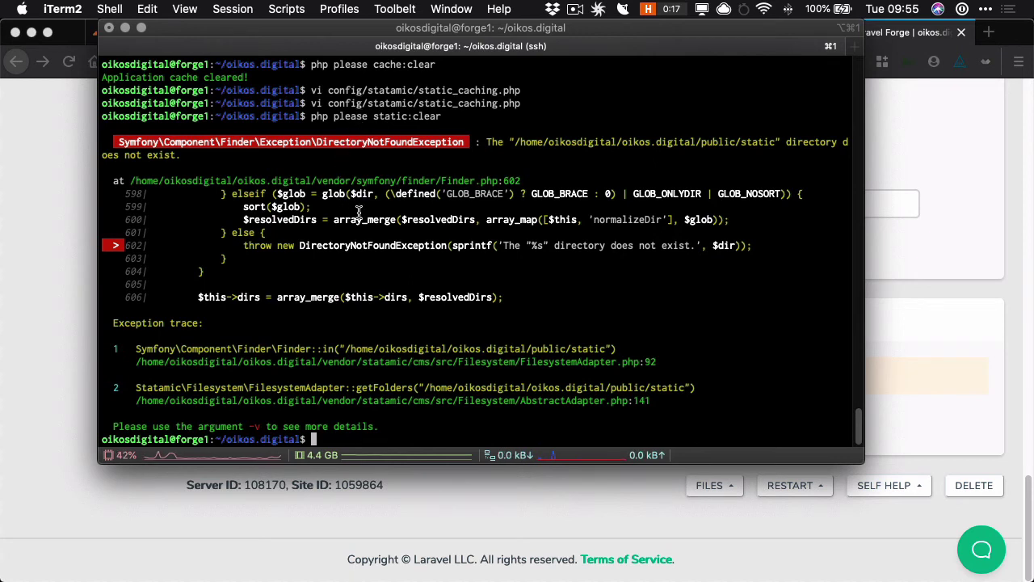
# Check the public/static path in the static:clear error, and clear the application cache with php please cache:clear.
pyautogui.moveTo(701, 141); pyautogui.dragTo(775, 141)
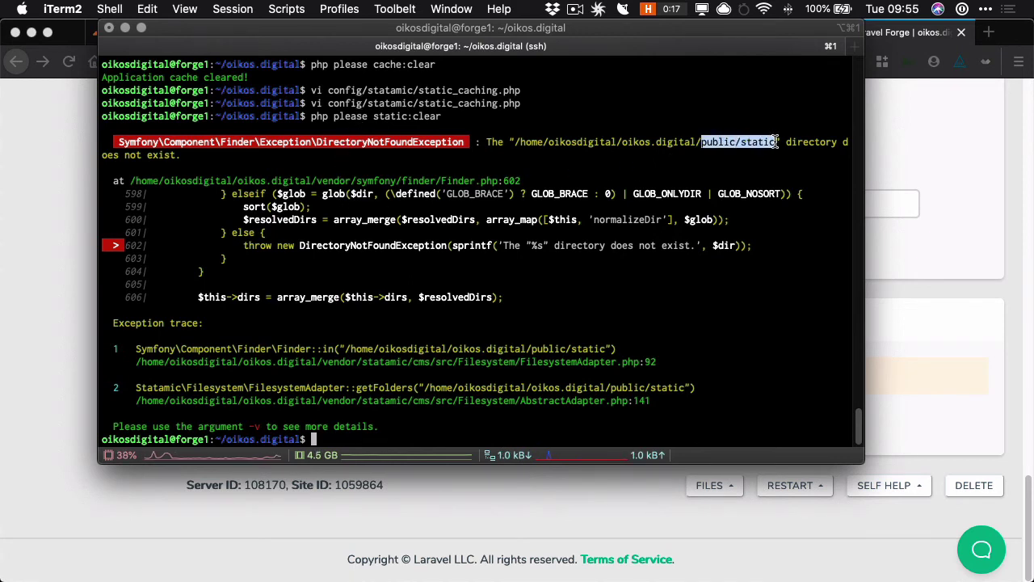
pyautogui.click(740, 143)
pyautogui.press('Up')
pyautogui.press('Up')
pyautogui.press('Up')
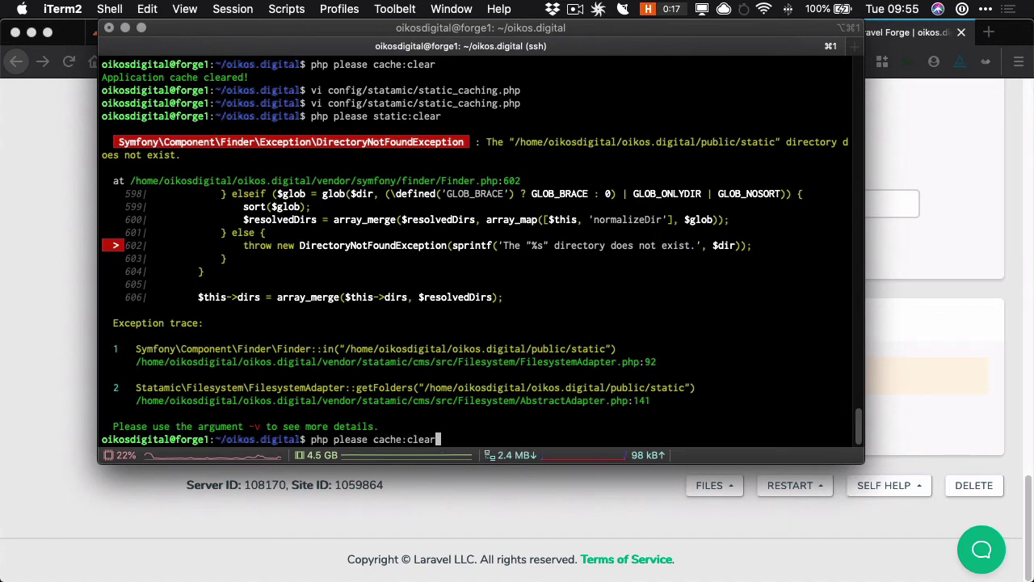
pyautogui.press('Down')
pyautogui.press('Down')
pyautogui.press('Down')
pyautogui.write('ls')
pyautogui.press('Up')
pyautogui.press('Up')
pyautogui.press('Up')
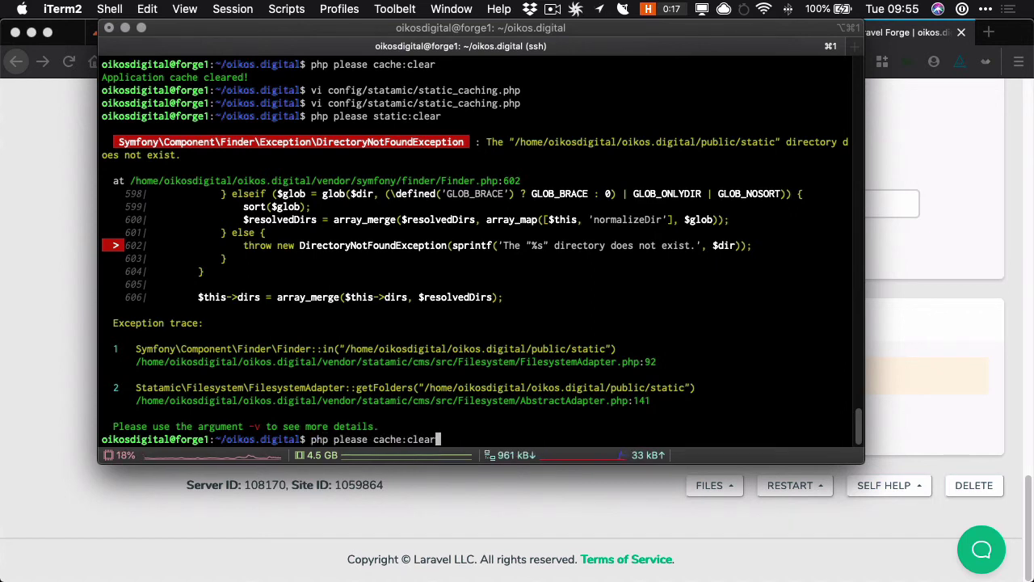
pyautogui.press('Return')
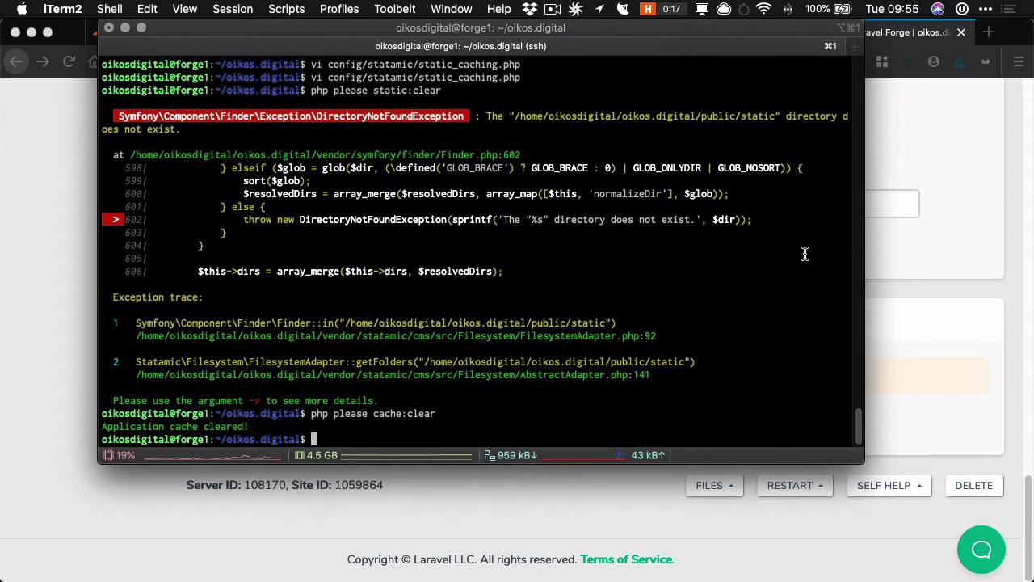
# Switch to Firefox, reload the oikos.digital About page, and examine the about request's timings, including DNS resolution.
pyautogui.click(963, 260)
pyautogui.click(293, 40)
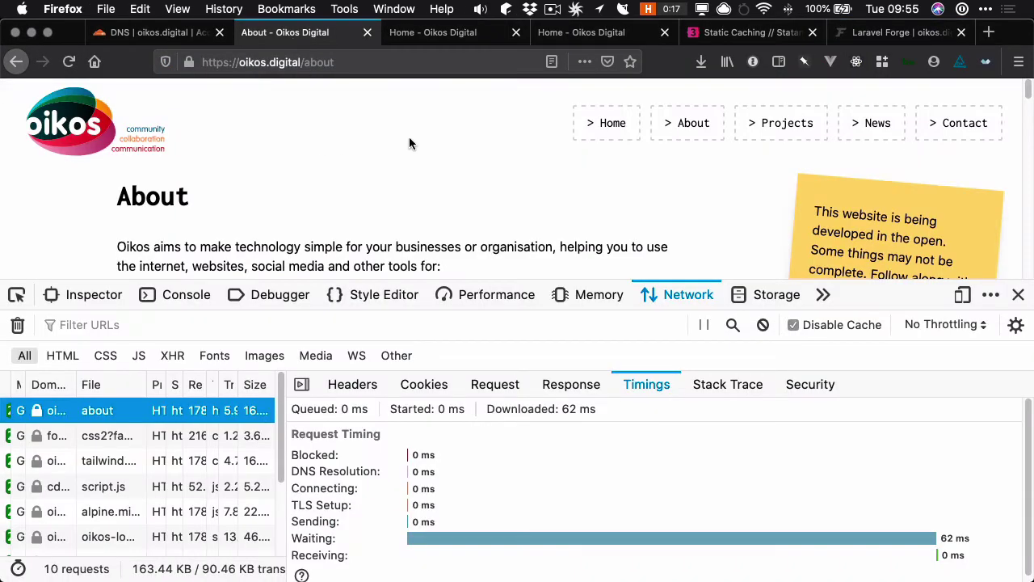
pyautogui.click(69, 62)
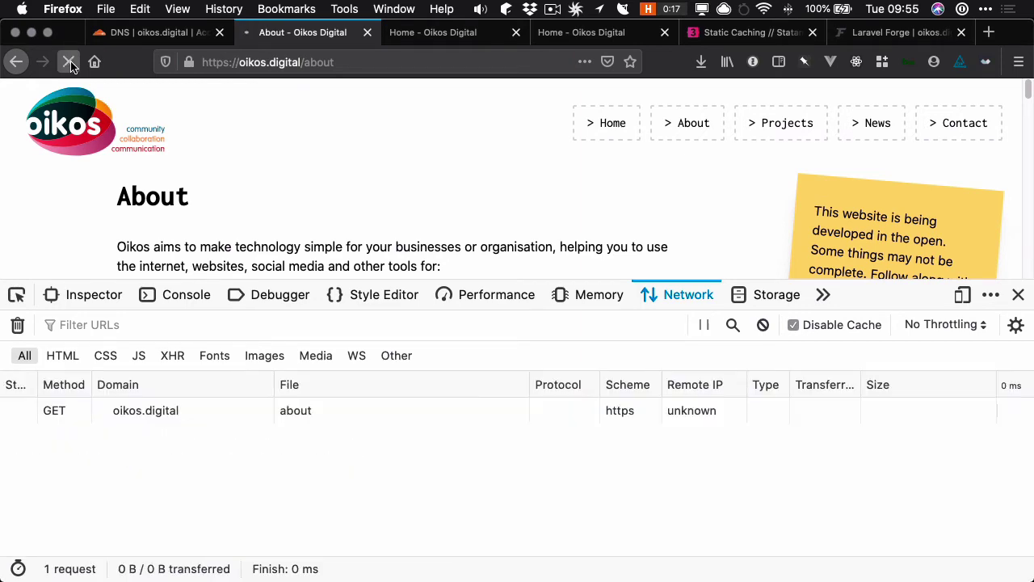
pyautogui.scroll(3, 392, 511)
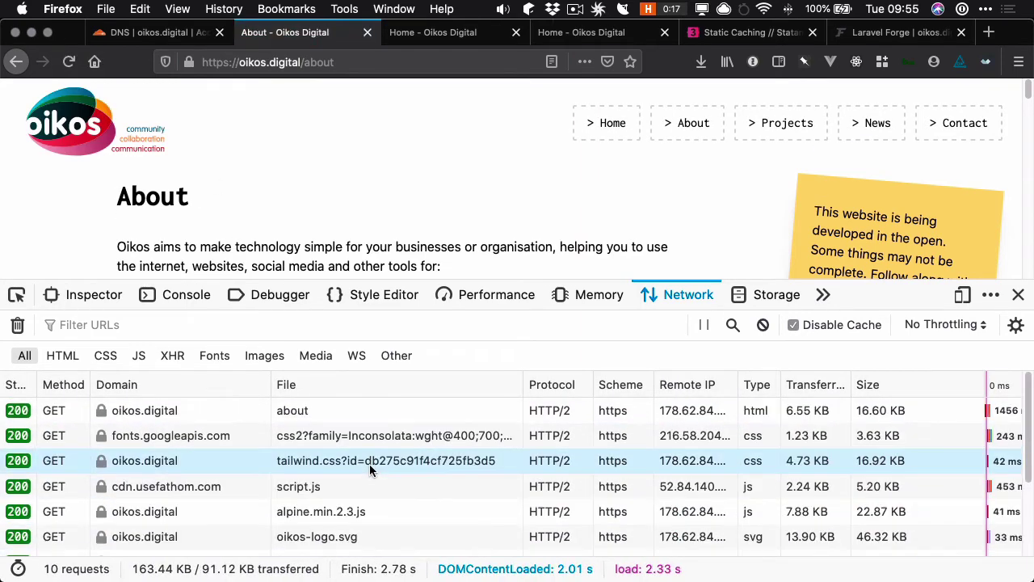
pyautogui.click(317, 413)
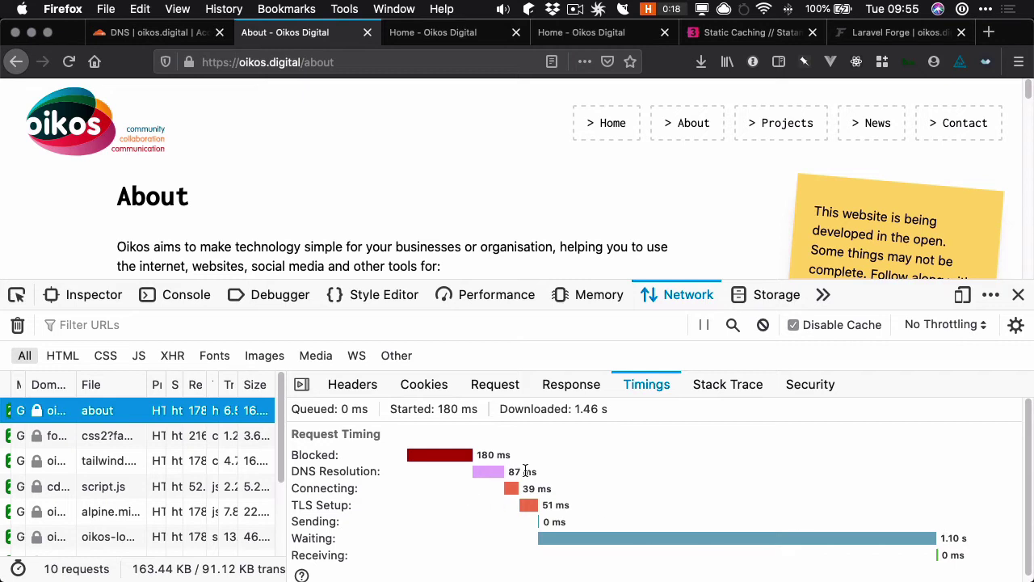
pyautogui.moveTo(513, 468); pyautogui.dragTo(530, 469)
# Reload the About page and check its request timing, and do the same check on a first visit to the home page.
pyautogui.click(70, 62)
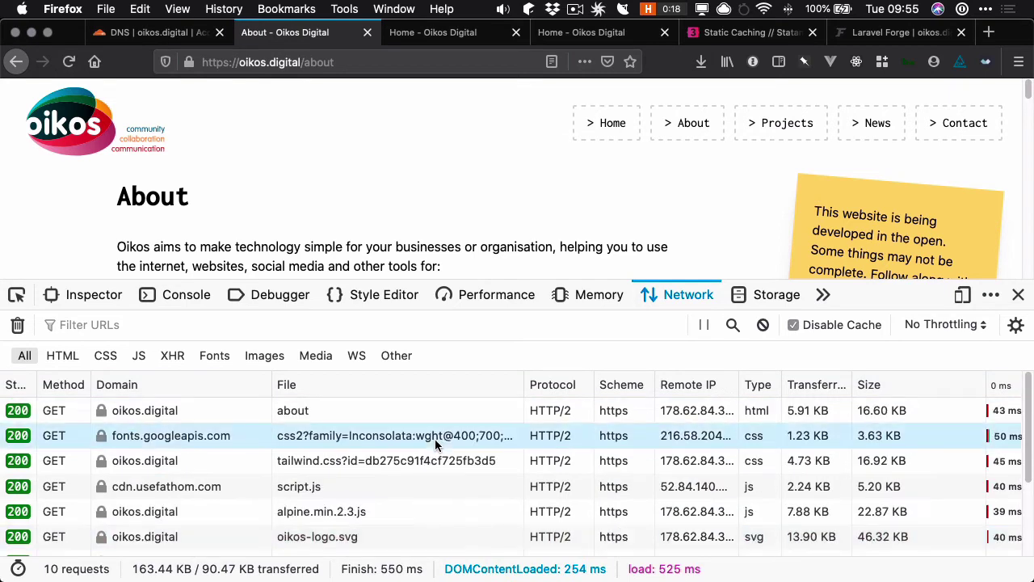
pyautogui.click(396, 410)
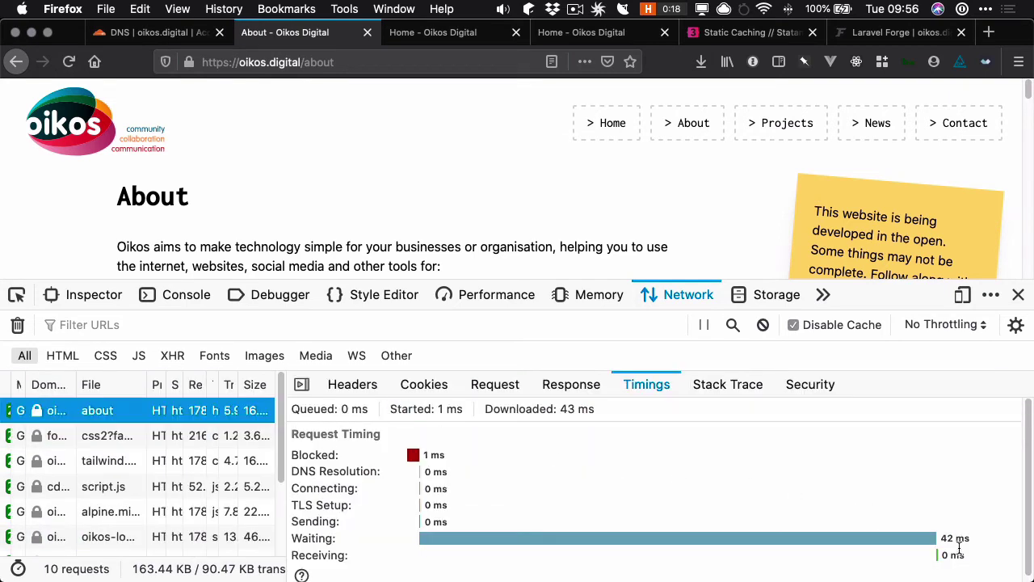
pyautogui.click(50, 133)
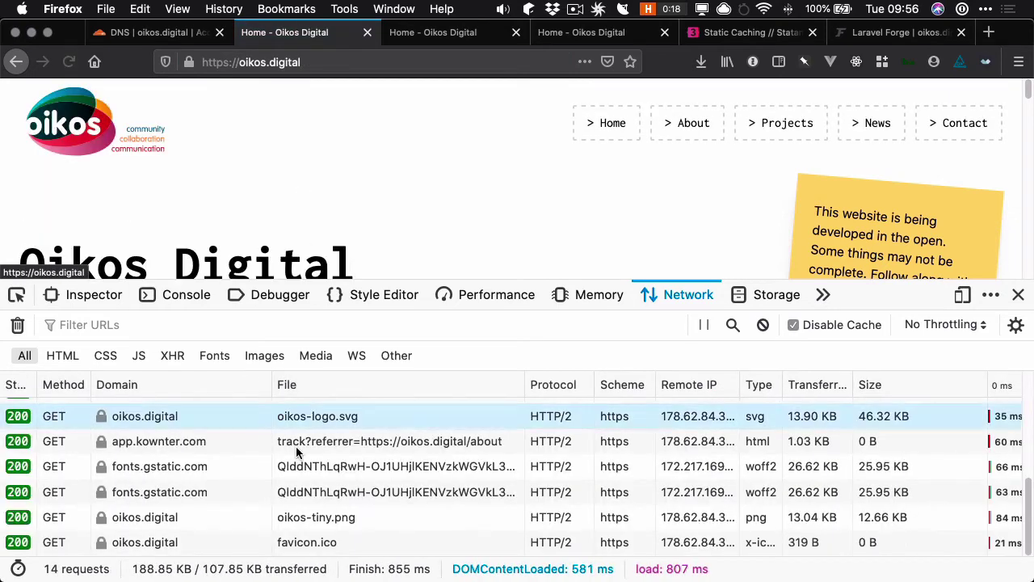
pyautogui.scroll(3, 291, 469)
pyautogui.click(305, 411)
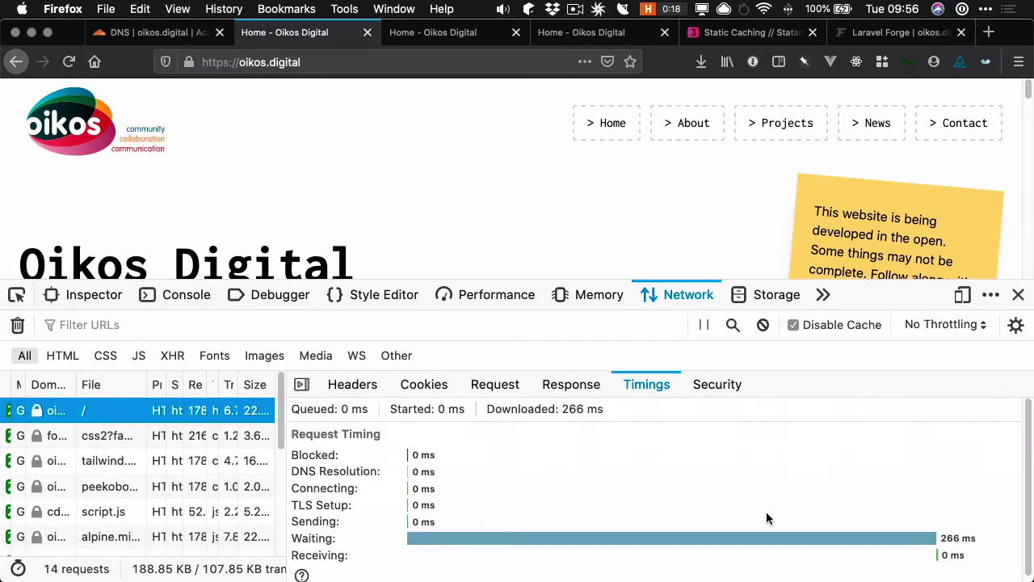
# Reload the home page three times, checking the waiting time of the main document request after each load.
pyautogui.click(70, 65)
pyautogui.scroll(5, 322, 443)
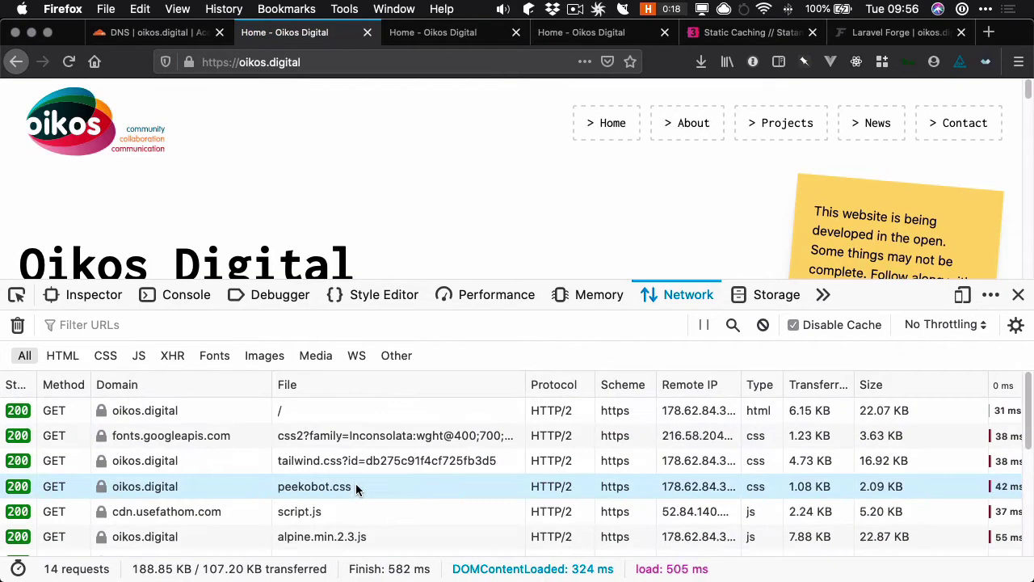
pyautogui.click(340, 417)
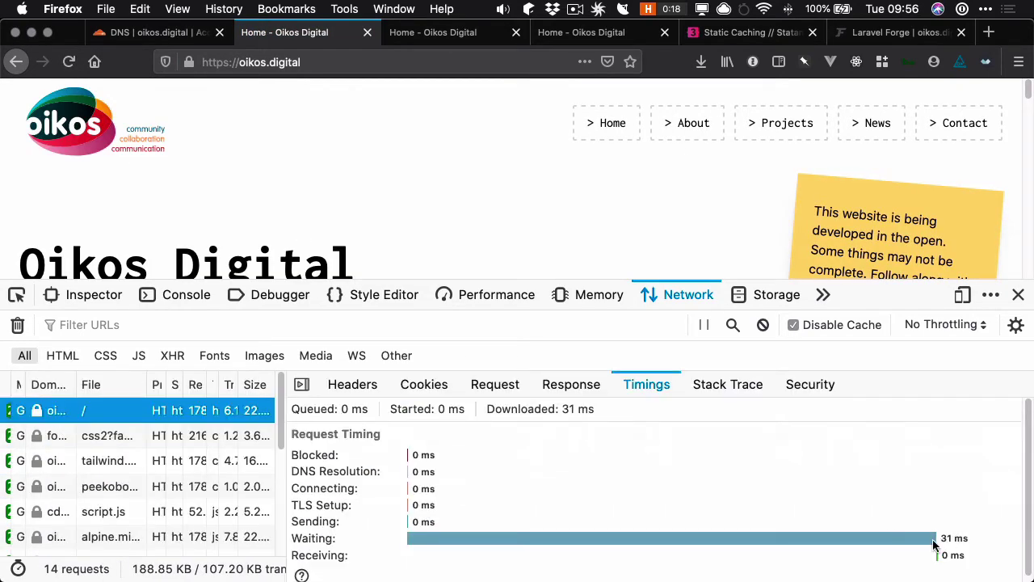
pyautogui.click(68, 62)
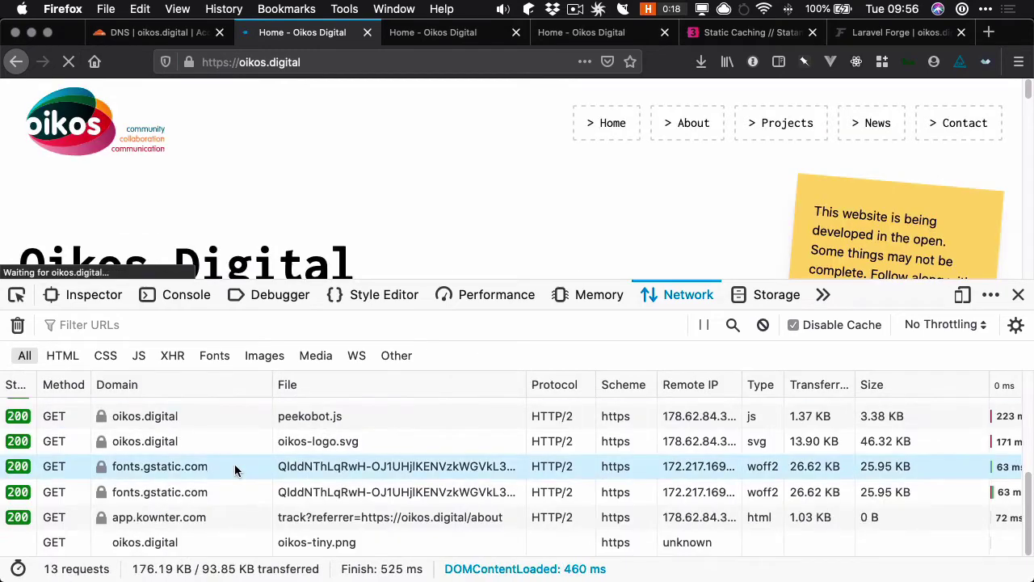
pyautogui.click(298, 411)
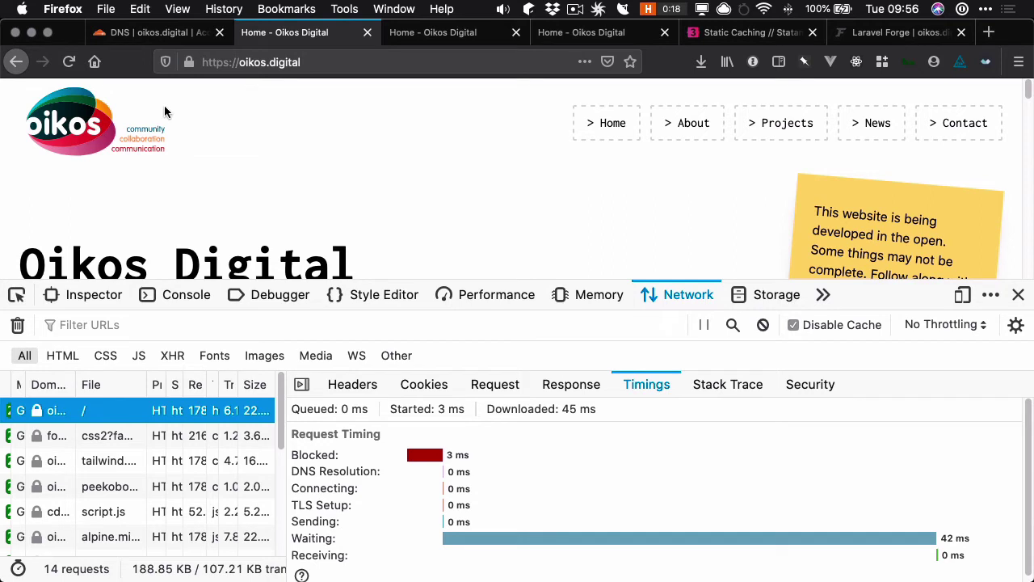
pyautogui.click(69, 63)
pyautogui.scroll(5, 362, 485)
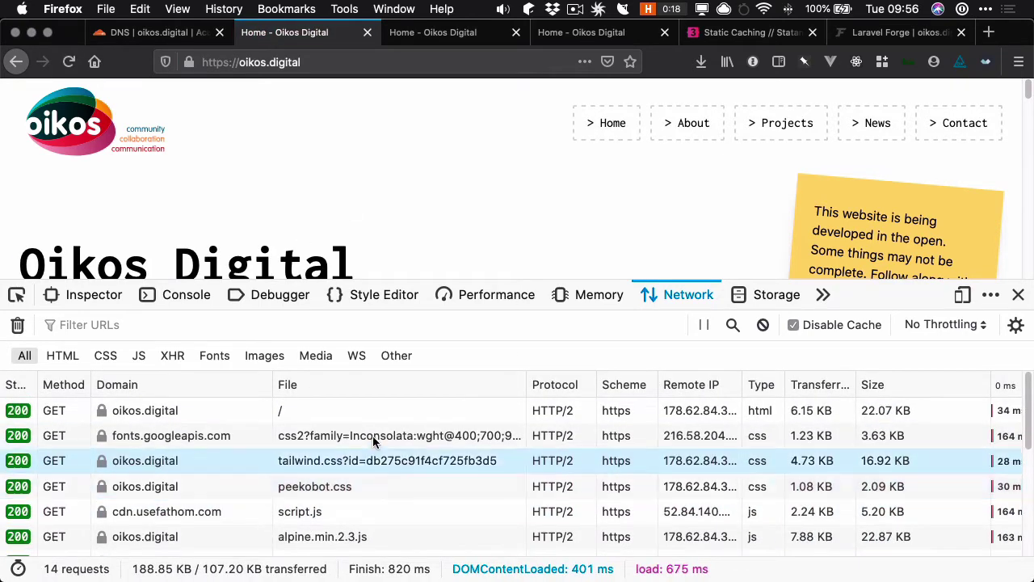
pyautogui.click(362, 415)
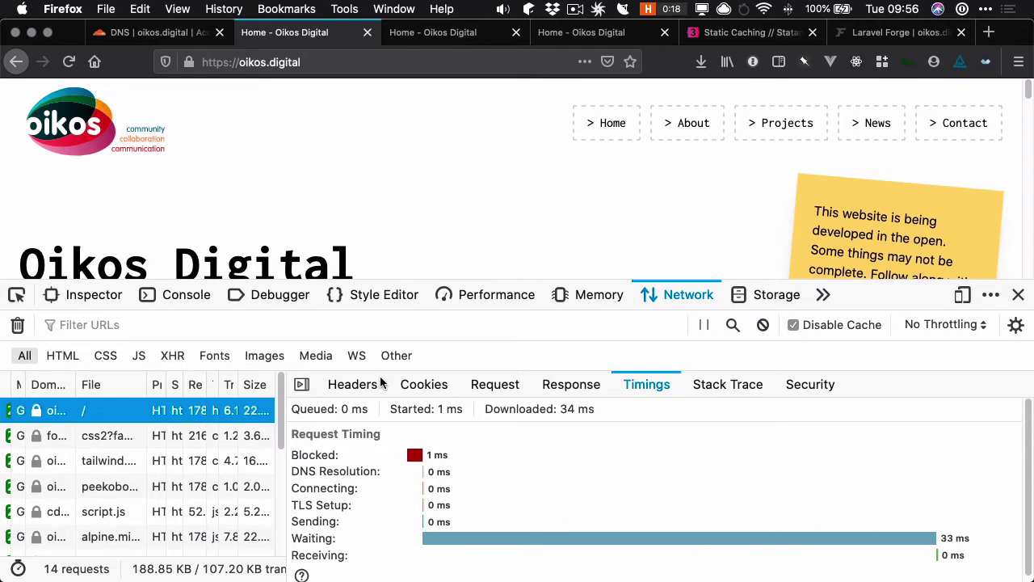
# Reopen the home page through the site logo and reload it once, comparing the main document's timings.
pyautogui.click(95, 131)
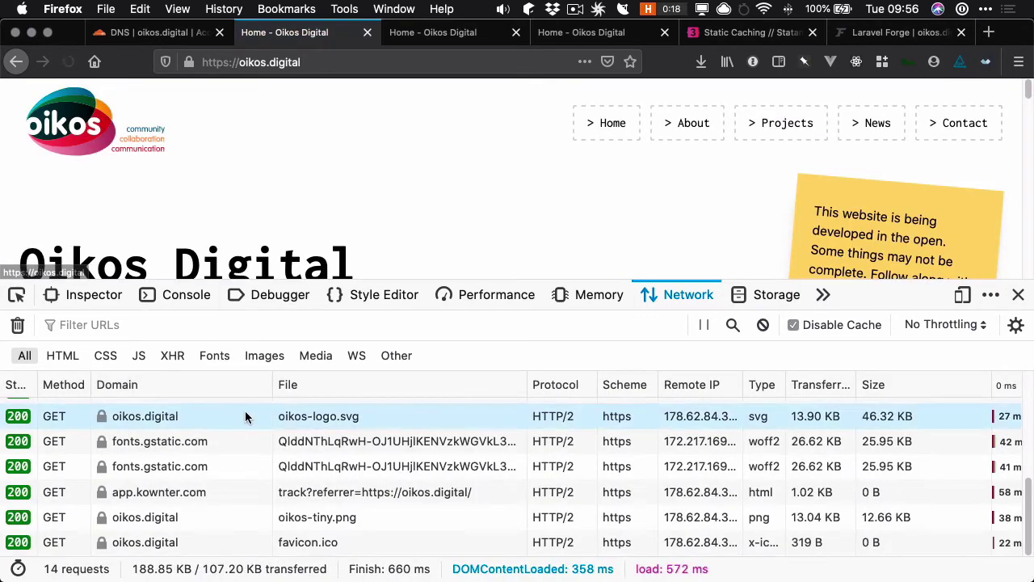
pyautogui.click(198, 421)
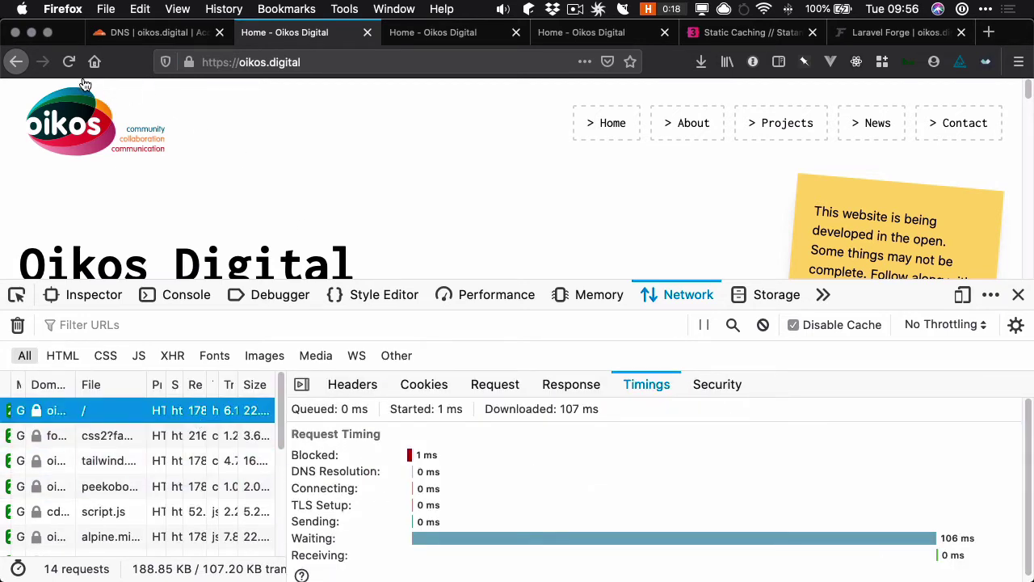
pyautogui.click(69, 62)
pyautogui.scroll(3, 331, 453)
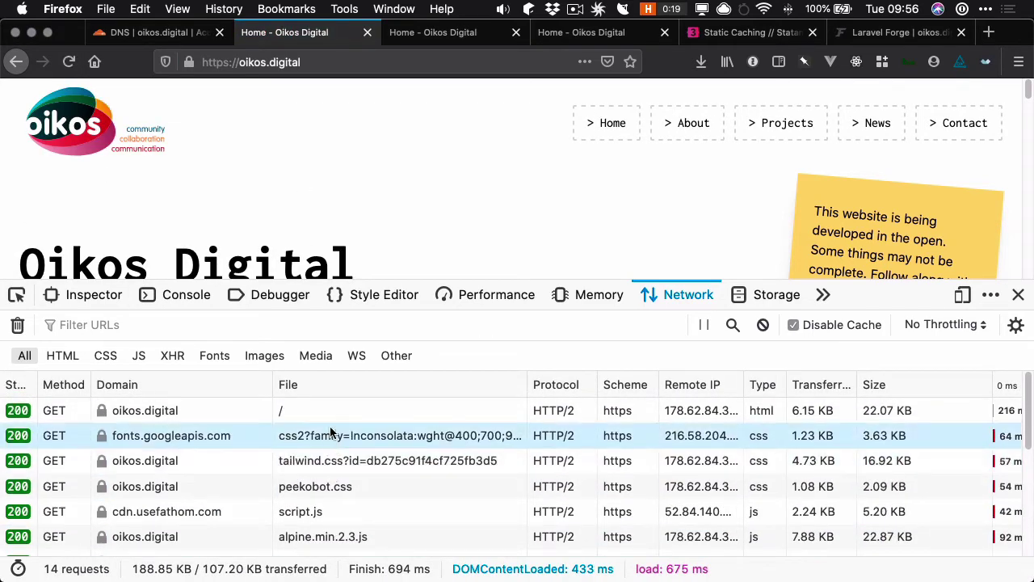
pyautogui.click(330, 414)
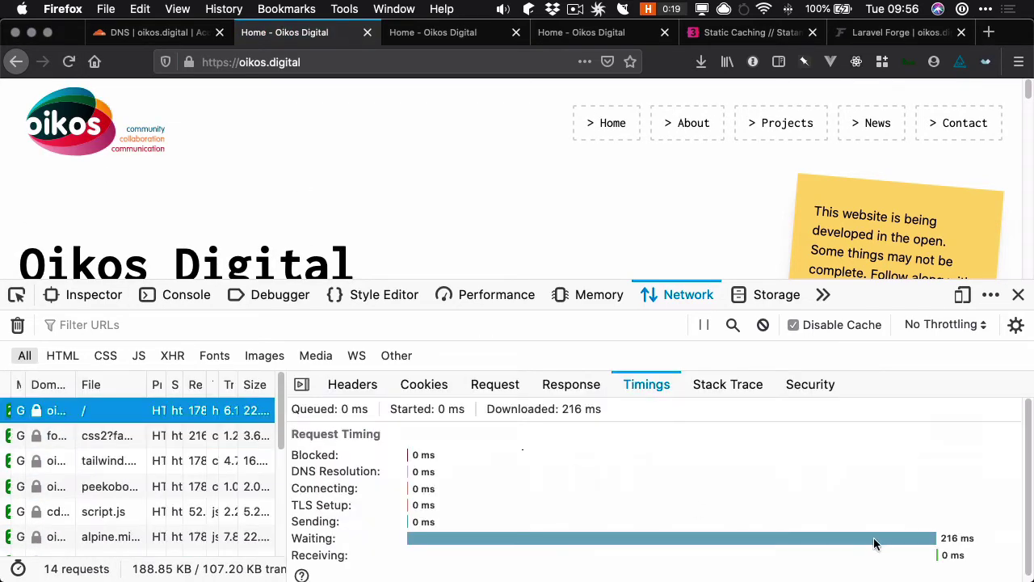
# Reload the home page once more and examine the waiting time of its main document request.
pyautogui.click(69, 62)
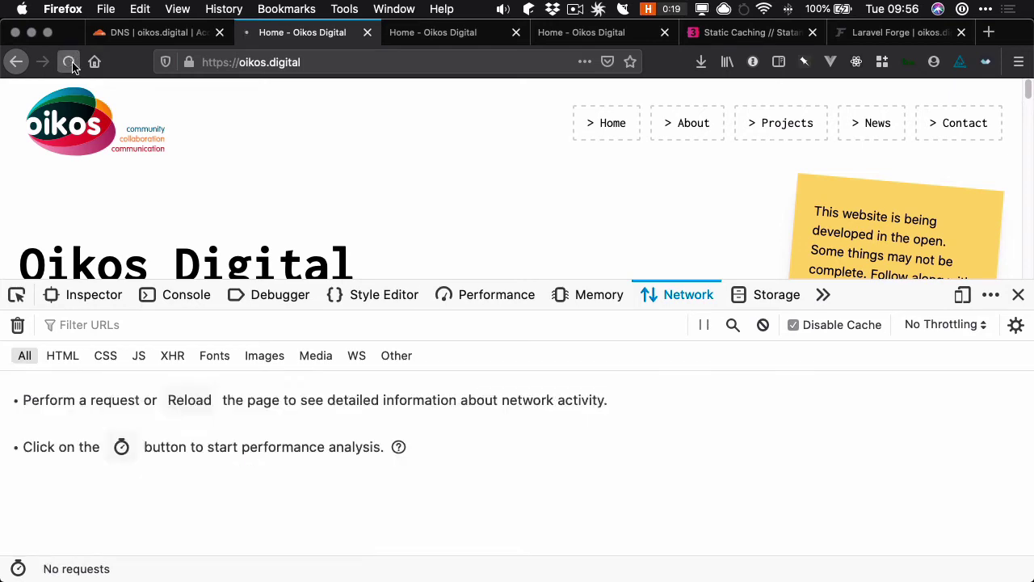
pyautogui.scroll(3, 339, 428)
pyautogui.click(341, 410)
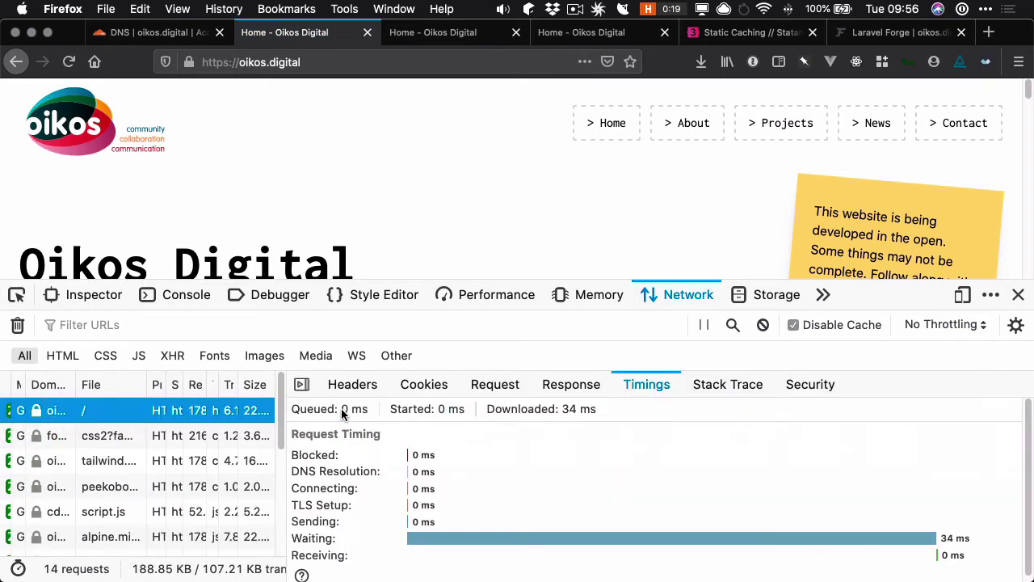
pyautogui.moveTo(972, 538); pyautogui.dragTo(931, 539)
pyautogui.click(956, 538)
pyautogui.moveTo(940, 538); pyautogui.dragTo(968, 539)
pyautogui.click(968, 538)
# Visit the About page and return to Home to judge how quickly the cached pages load.
pyautogui.click(679, 127)
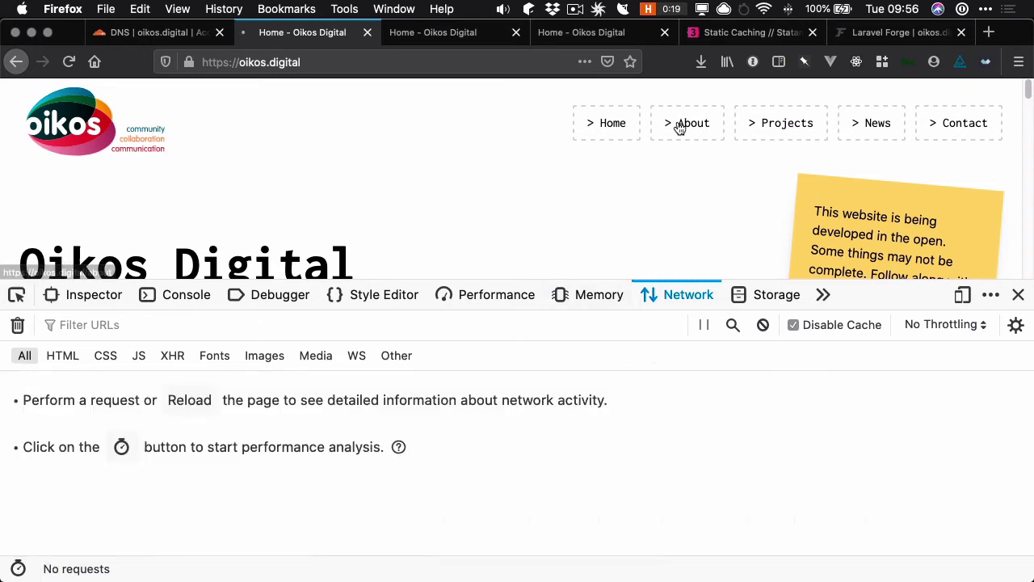
pyautogui.click(622, 132)
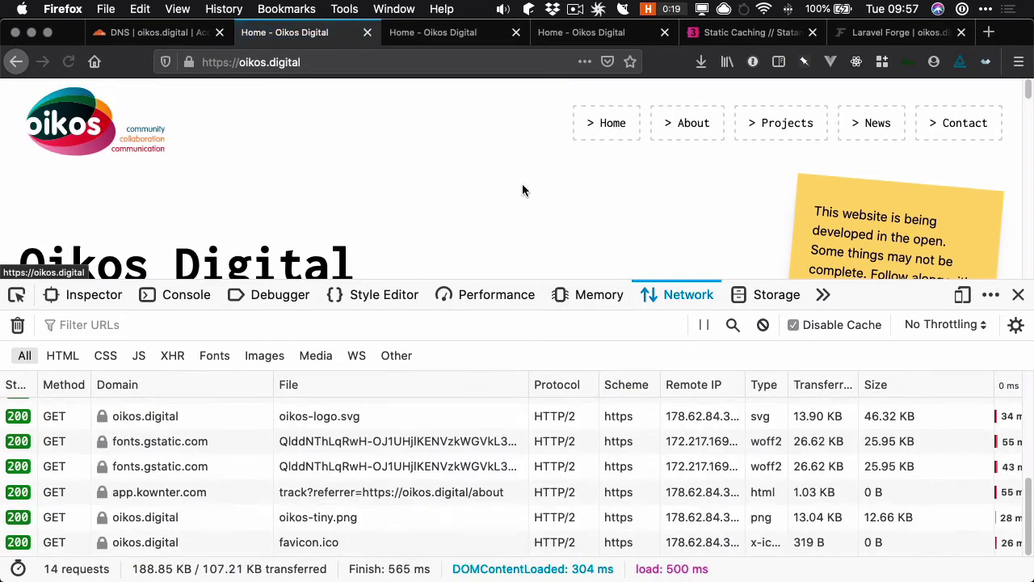
pyautogui.moveTo(184, 269); pyautogui.dragTo(388, 260)
pyautogui.click(448, 225)
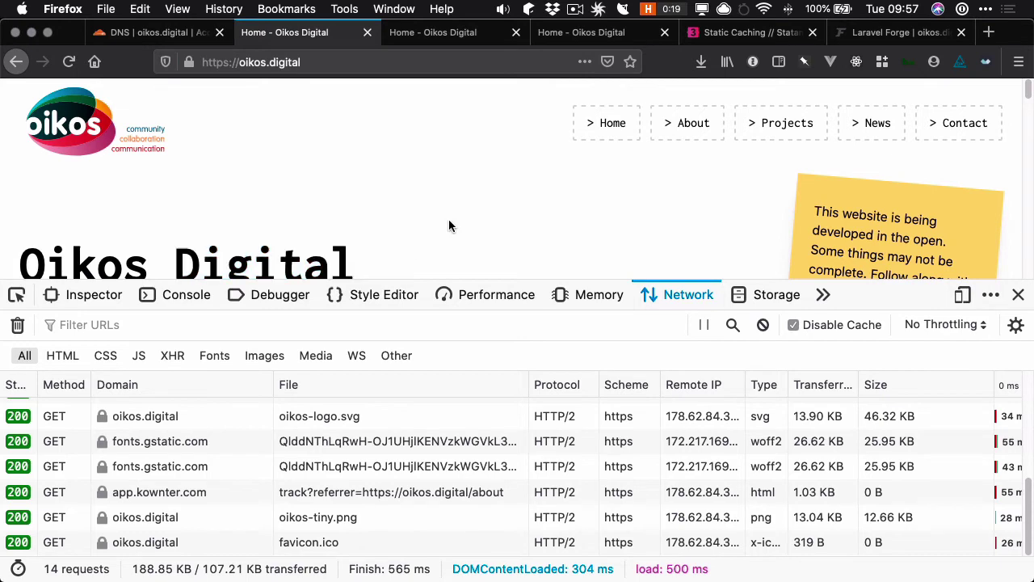
# Examine the home page's total size, finish time and load time, and reload it twice to compare the load times.
pyautogui.scroll(5, 390, 469)
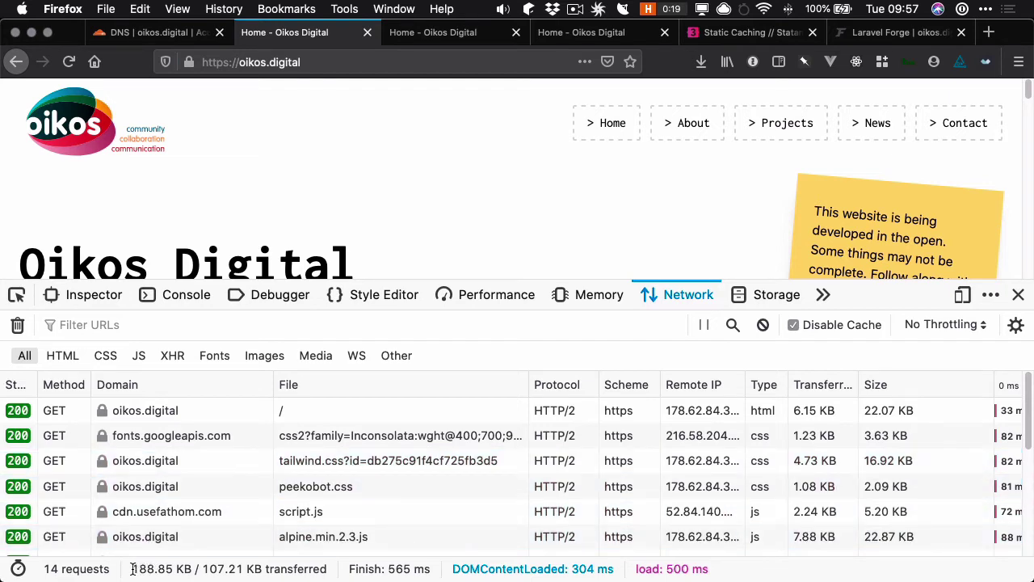
pyautogui.moveTo(133, 569); pyautogui.dragTo(192, 571)
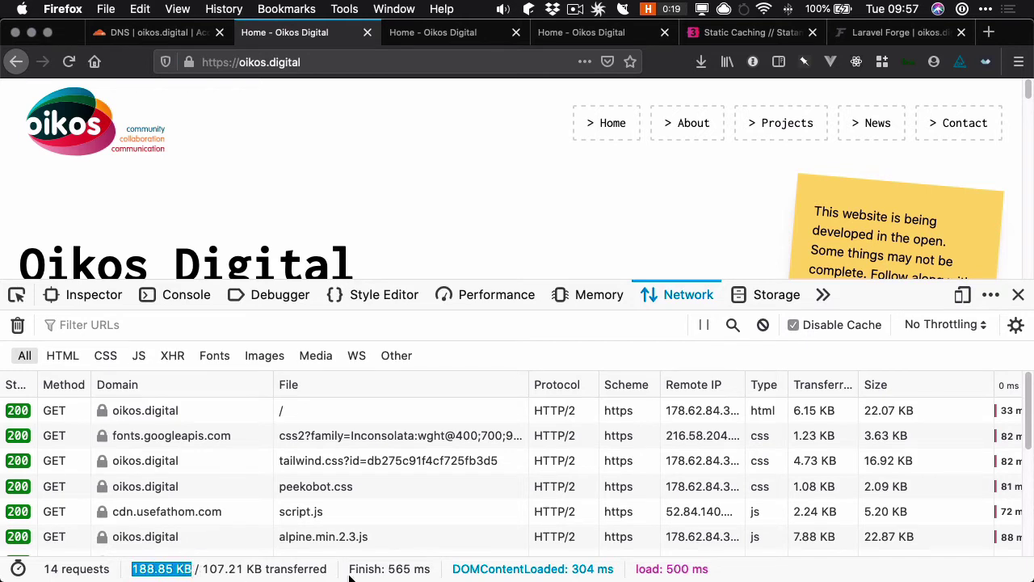
pyautogui.moveTo(389, 569); pyautogui.dragTo(431, 571)
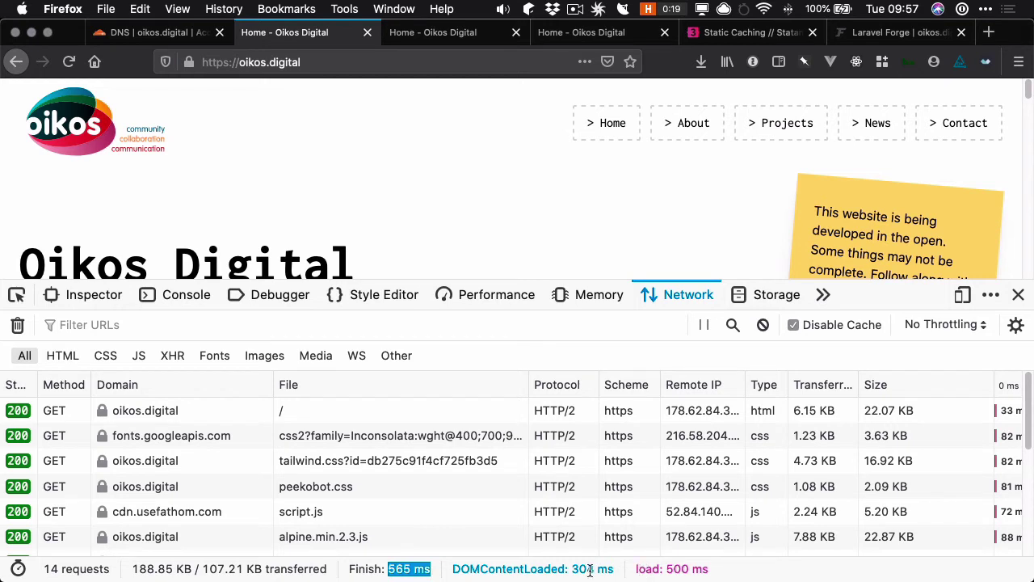
pyautogui.moveTo(665, 568); pyautogui.dragTo(709, 570)
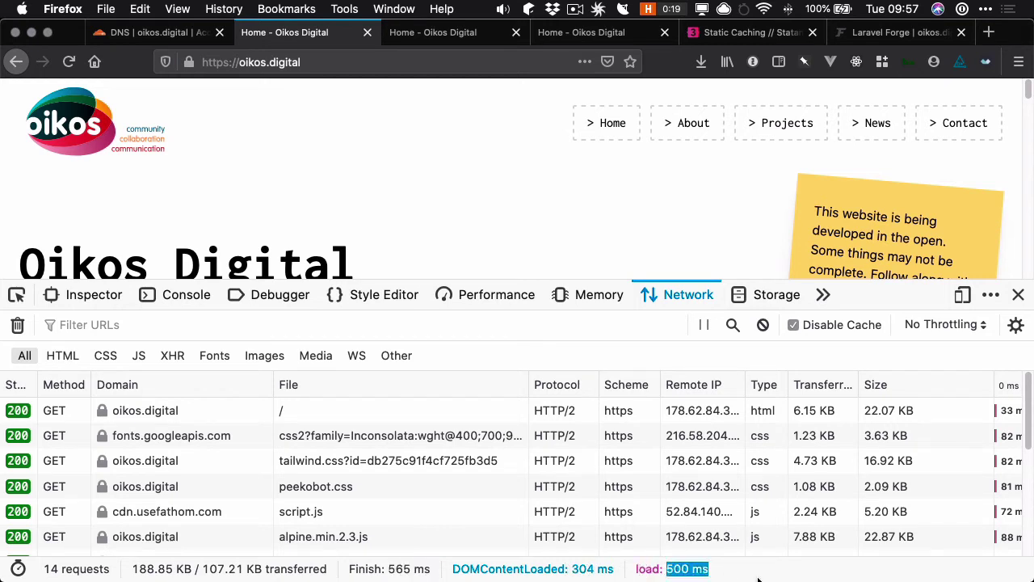
pyautogui.click(750, 577)
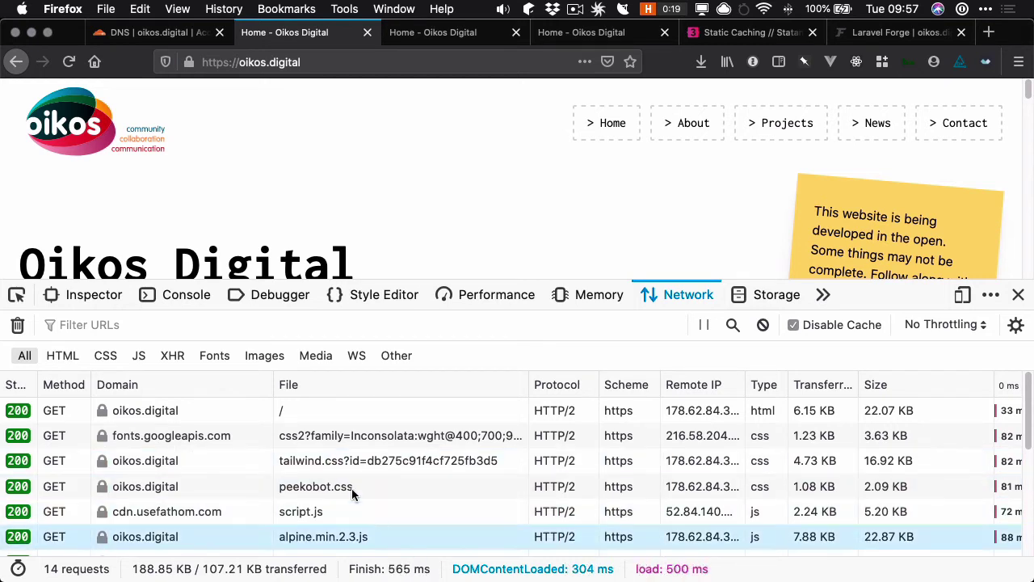
pyautogui.click(70, 63)
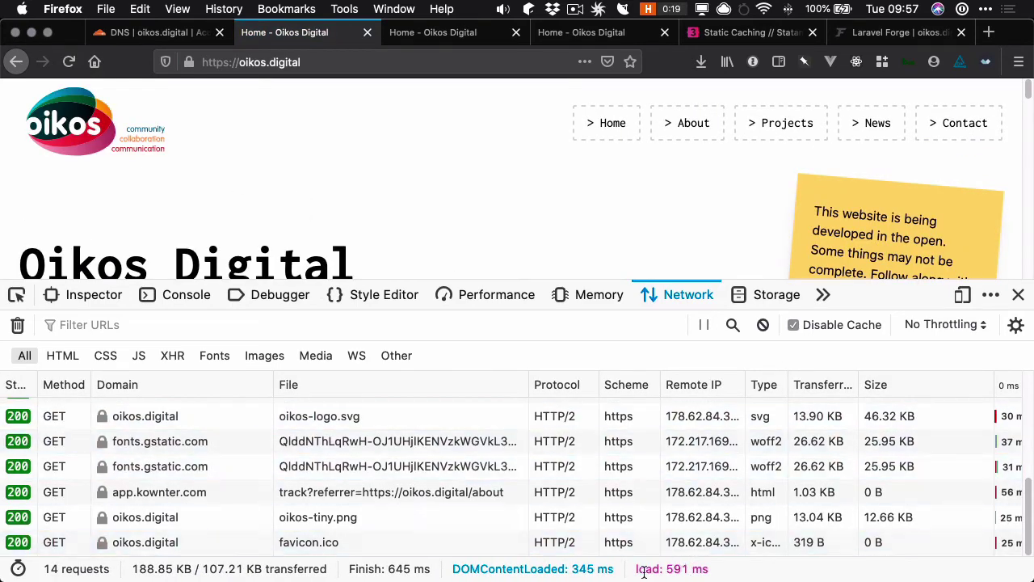
pyautogui.click(70, 62)
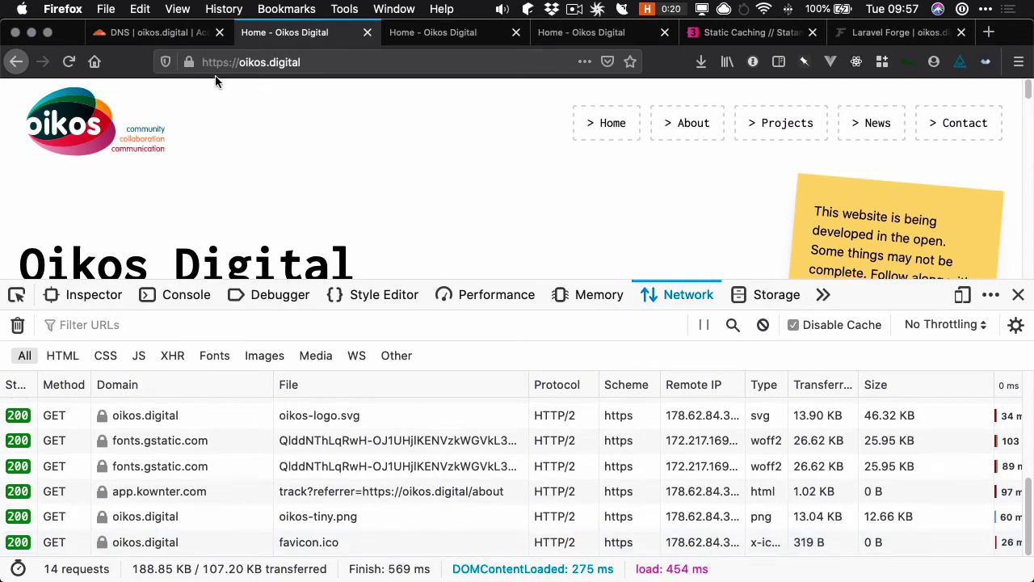
# Set the proxy status of the oikos.digital A record in Cloudflare's DNS settings to Proxied and save the record.
pyautogui.click(164, 34)
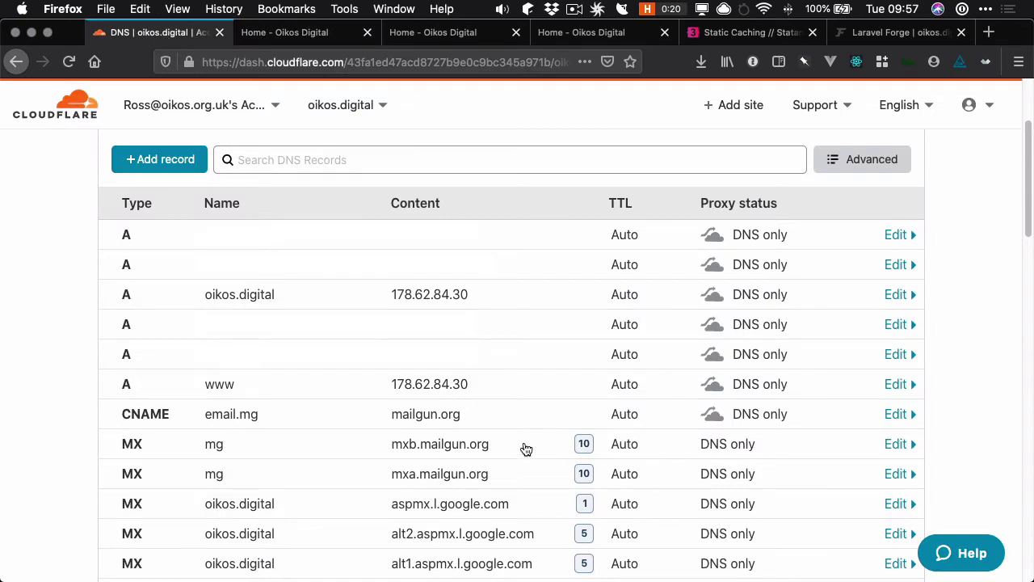
pyautogui.click(718, 299)
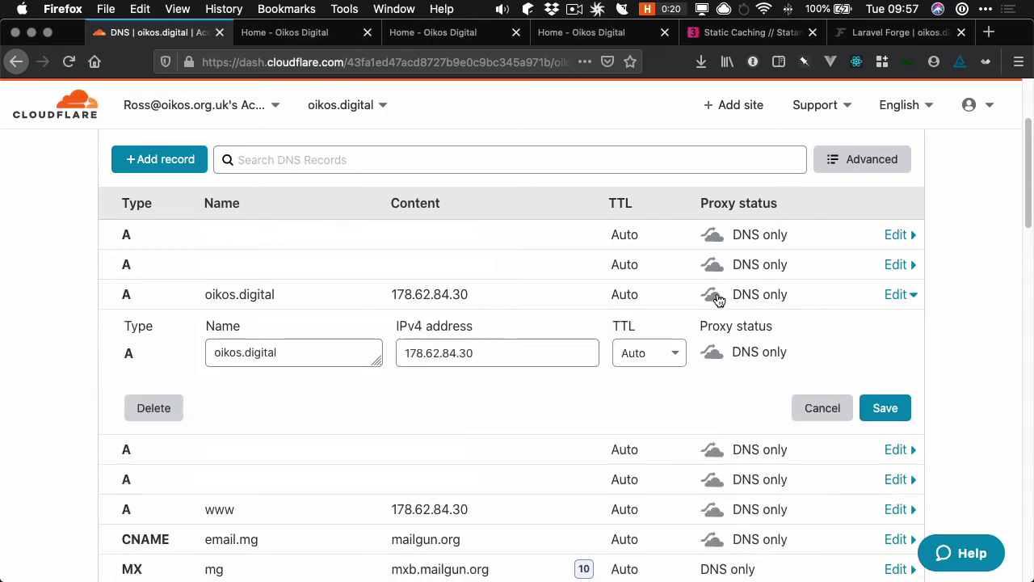
pyautogui.click(711, 354)
pyautogui.click(874, 408)
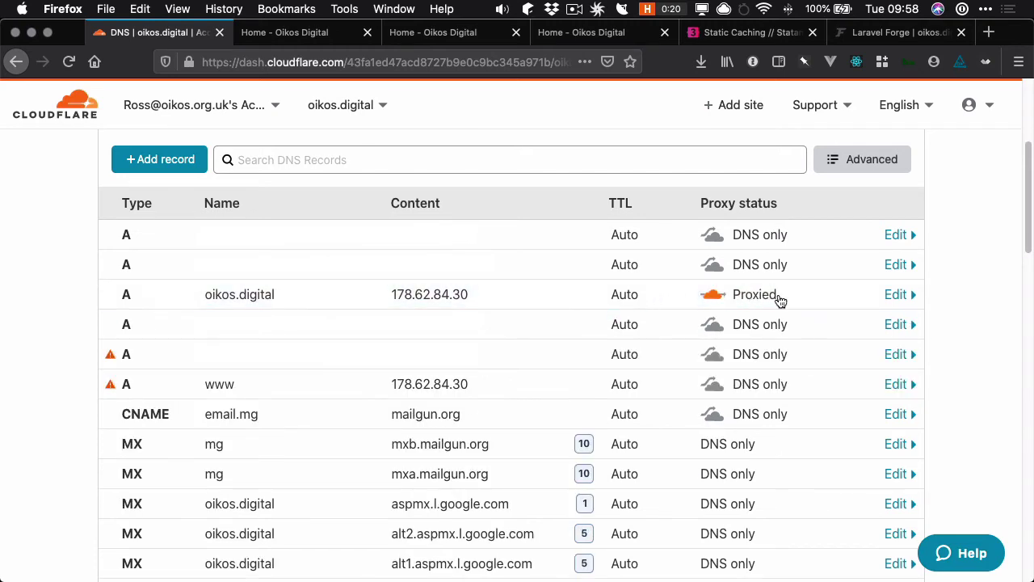
# Reload the oikos.digital home page and examine the main document's response headers, request headers and timings for signs of Cloudflare.
pyautogui.click(304, 38)
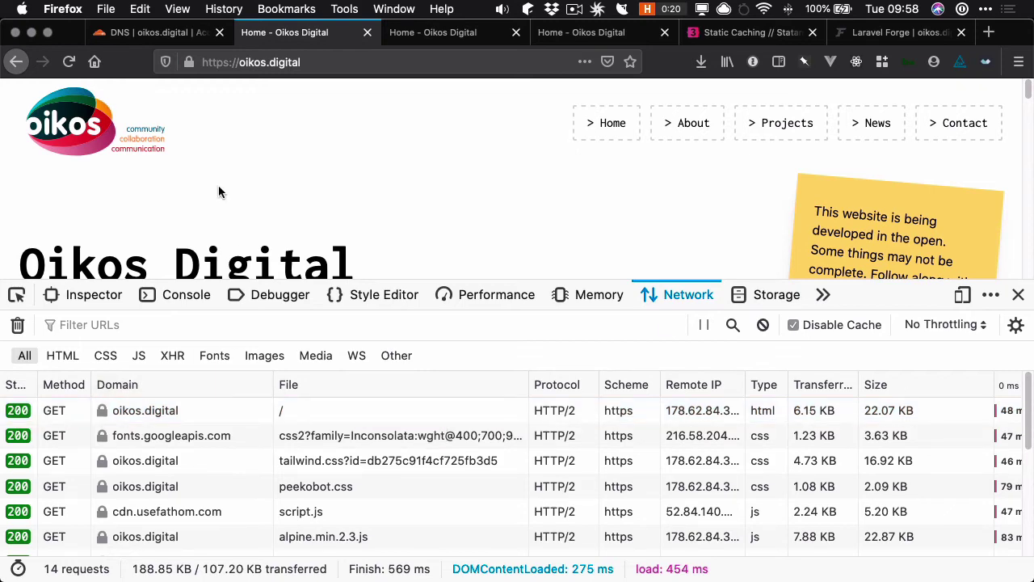
pyautogui.click(68, 63)
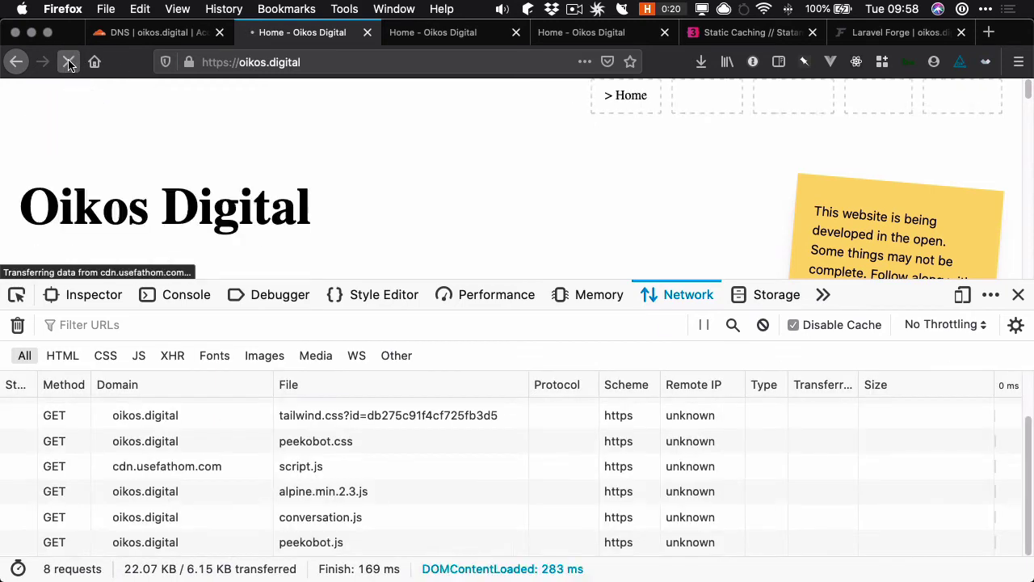
pyautogui.scroll(5, 434, 500)
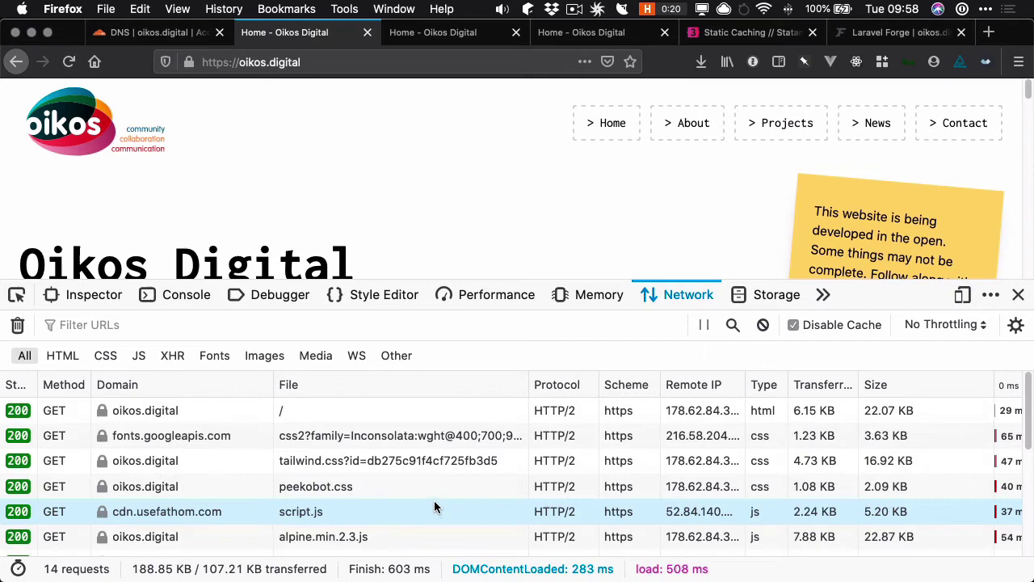
pyautogui.click(399, 409)
pyautogui.click(352, 385)
pyautogui.scroll(-5, 567, 469)
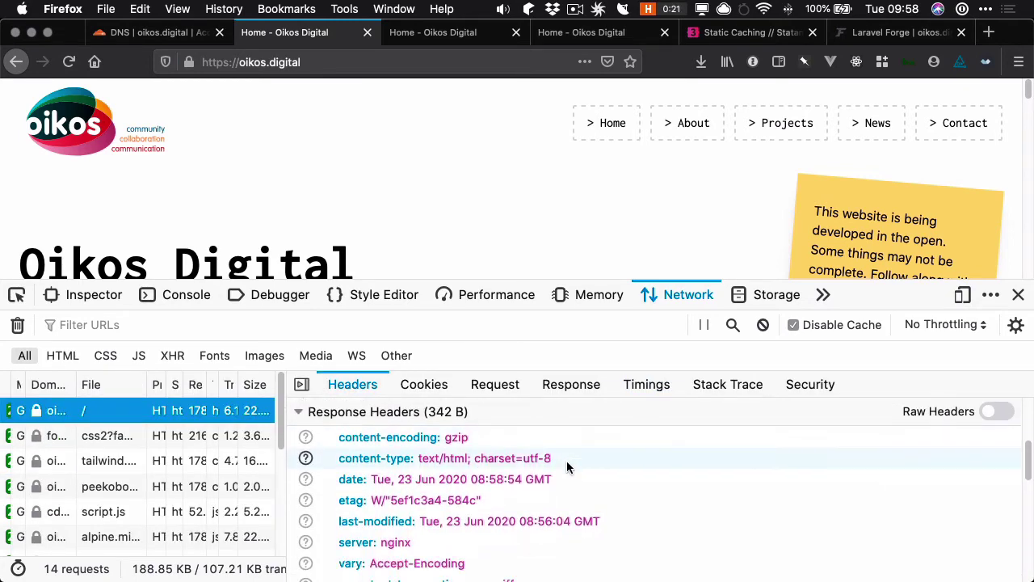
pyautogui.scroll(-5, 565, 468)
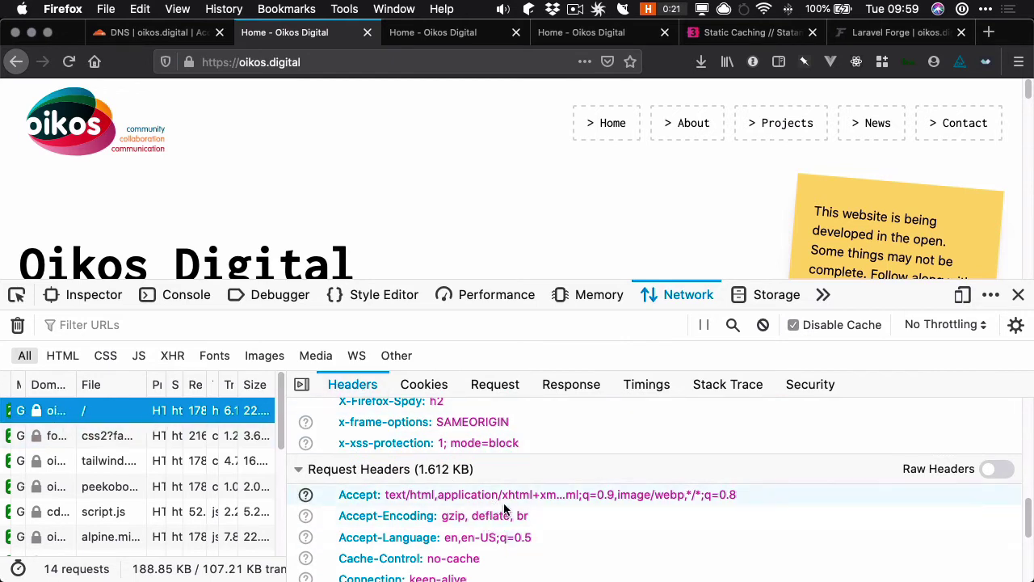
pyautogui.scroll(-1, 519, 521)
pyautogui.scroll(-3, 519, 522)
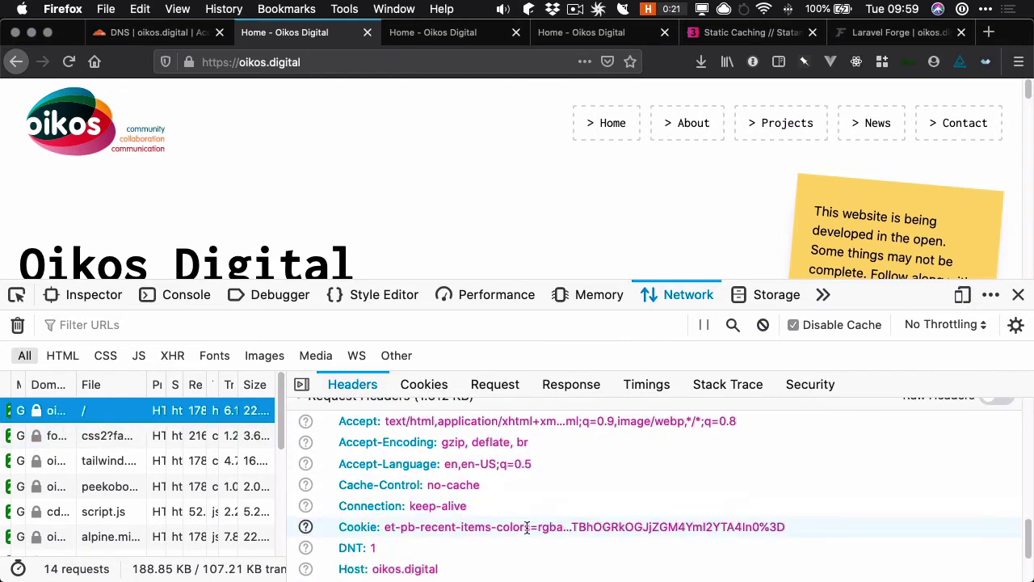
pyautogui.scroll(-4, 527, 526)
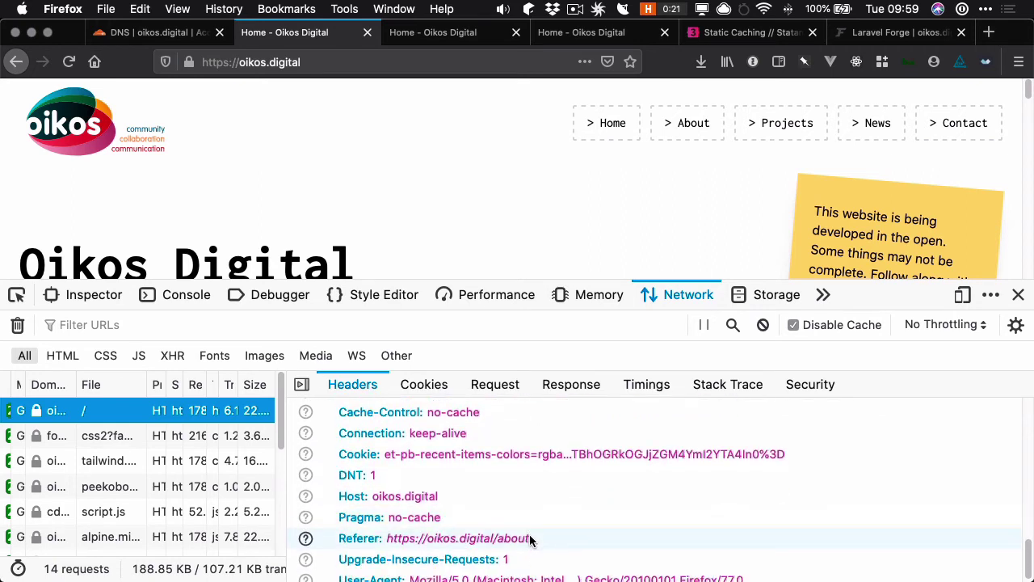
pyautogui.scroll(10, 529, 534)
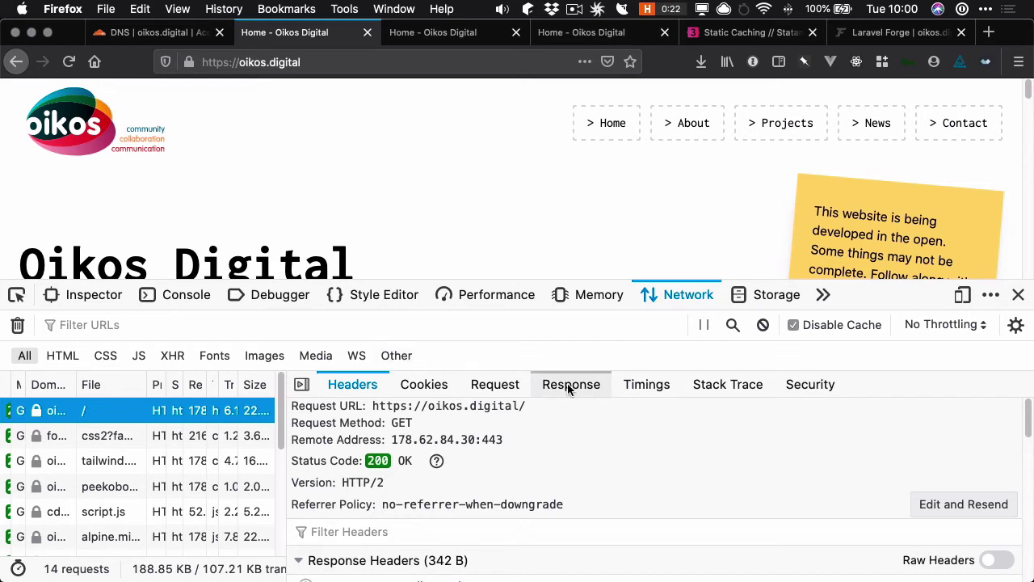
pyautogui.click(646, 386)
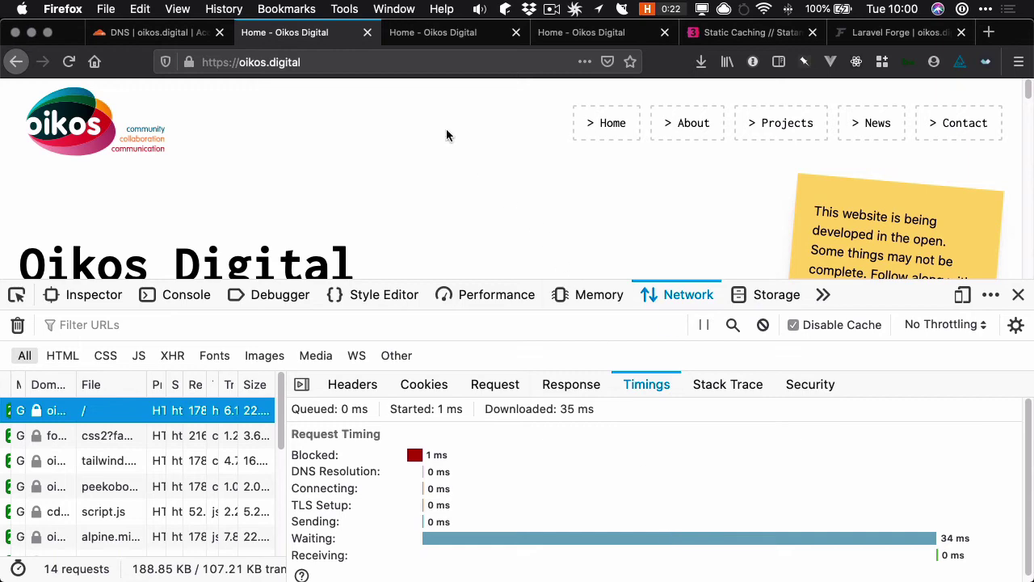
# Compare the IP address in Cloudflare's oikos.digital A record with the remote address of the home page's main document request.
pyautogui.click(166, 34)
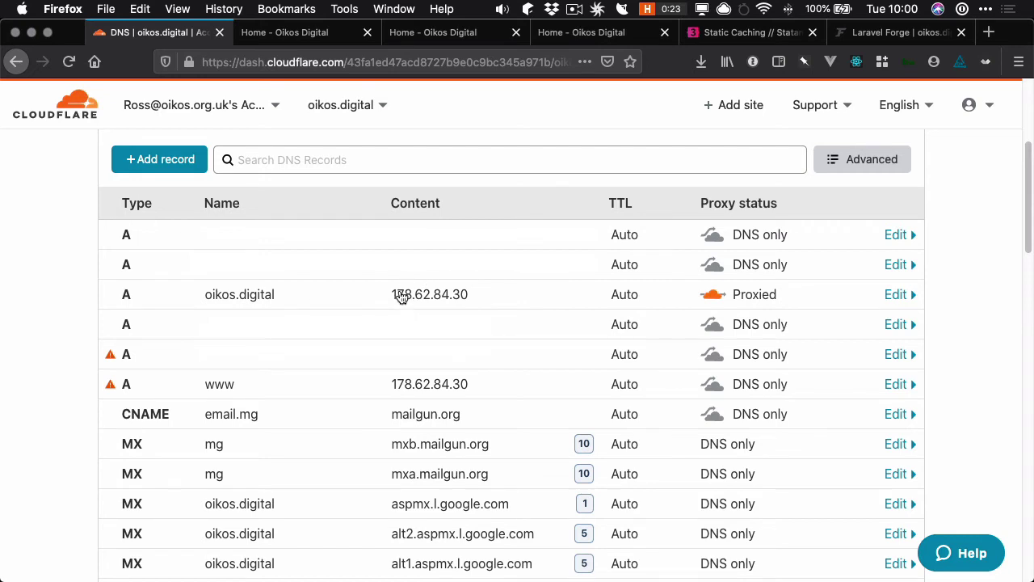
pyautogui.moveTo(391, 296); pyautogui.dragTo(485, 302)
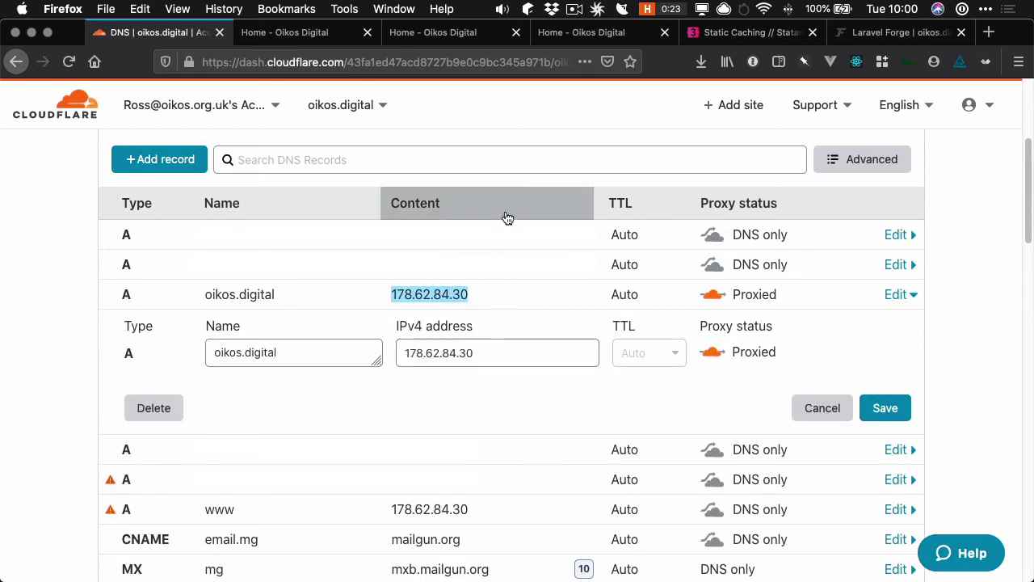
pyautogui.click(301, 34)
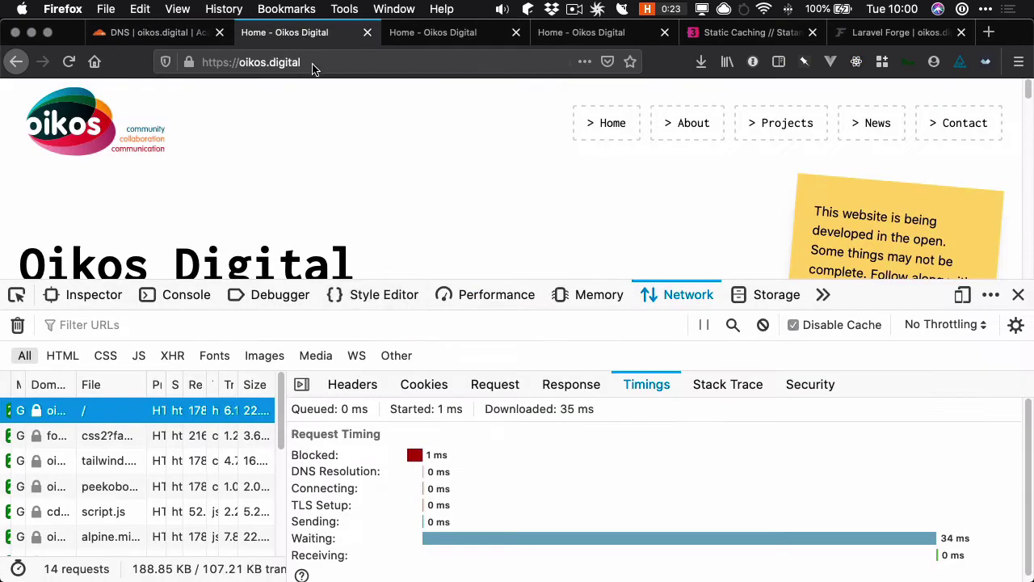
pyautogui.click(362, 383)
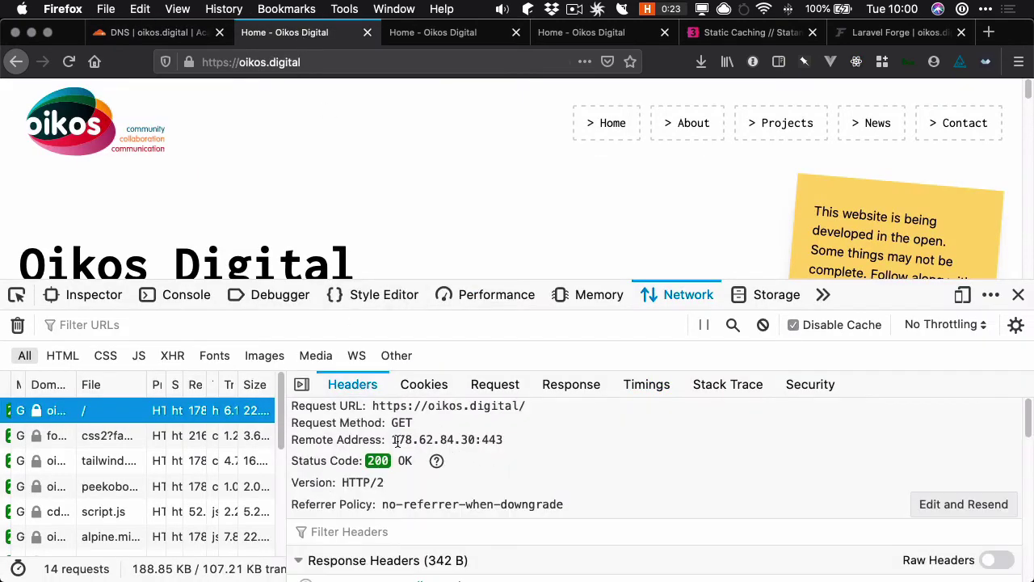
pyautogui.moveTo(392, 439); pyautogui.dragTo(475, 439)
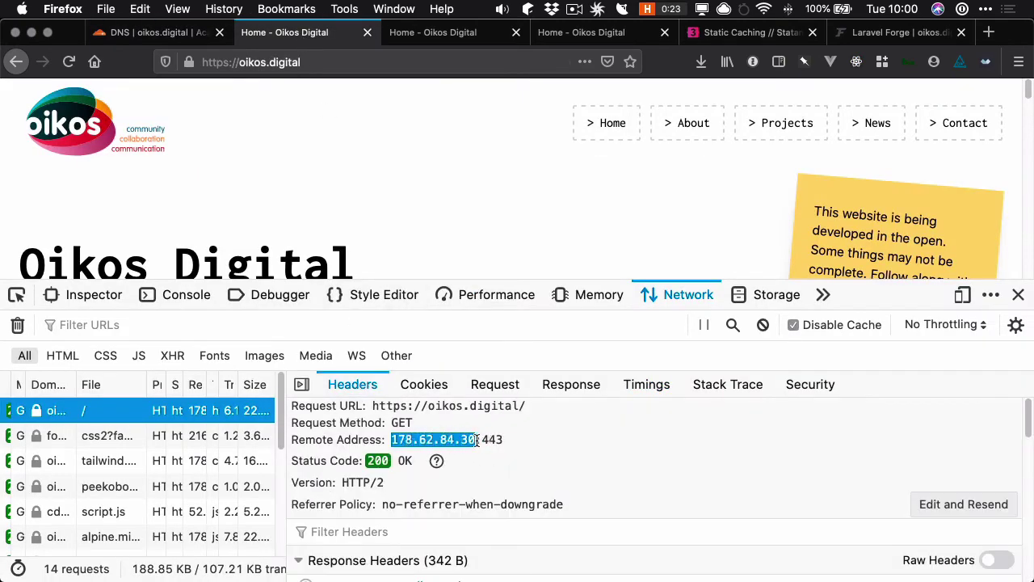
pyautogui.click(475, 439)
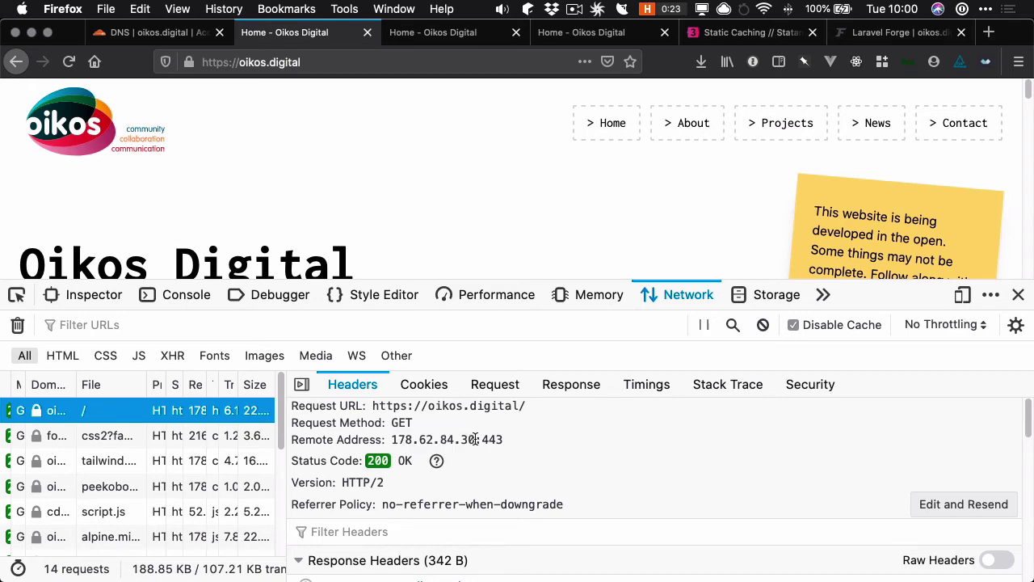
# Reload the home page, recheck the main document's remote address and headers, and close the developer tools.
pyautogui.press('super+r')
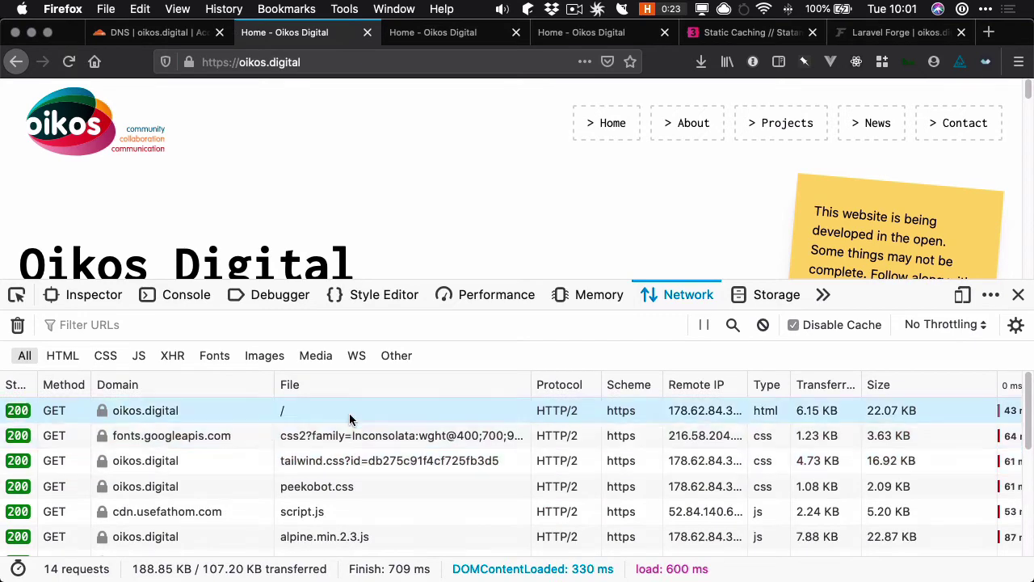
pyautogui.click(351, 420)
pyautogui.moveTo(406, 440); pyautogui.dragTo(463, 440)
pyautogui.click(463, 440)
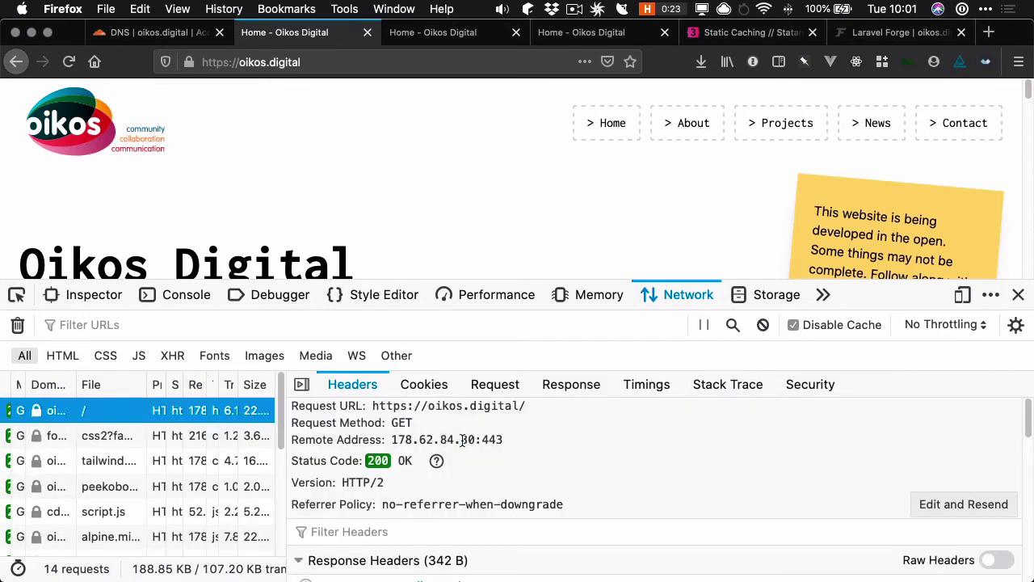
pyautogui.scroll(-8, 510, 457)
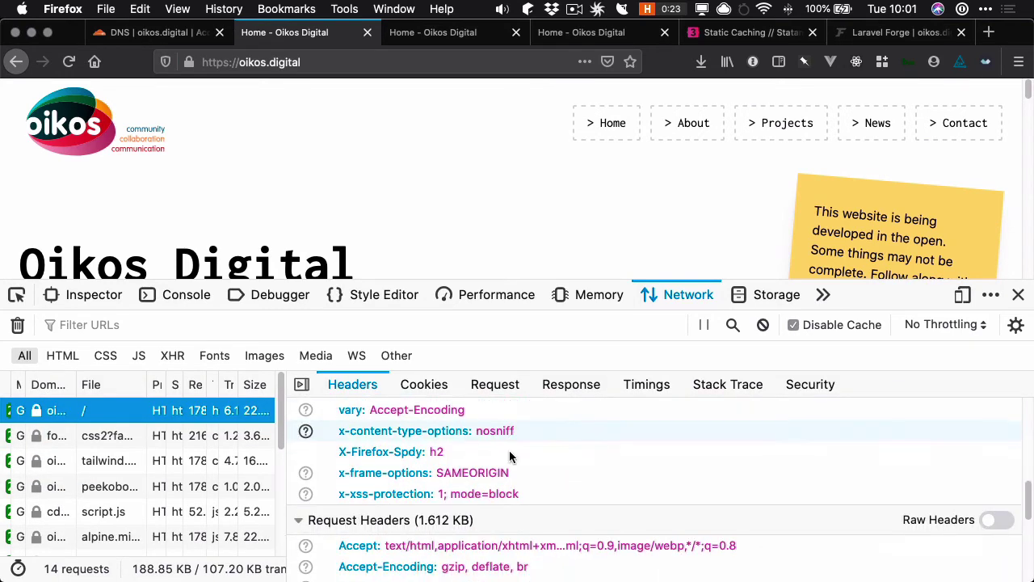
pyautogui.scroll(-4, 510, 458)
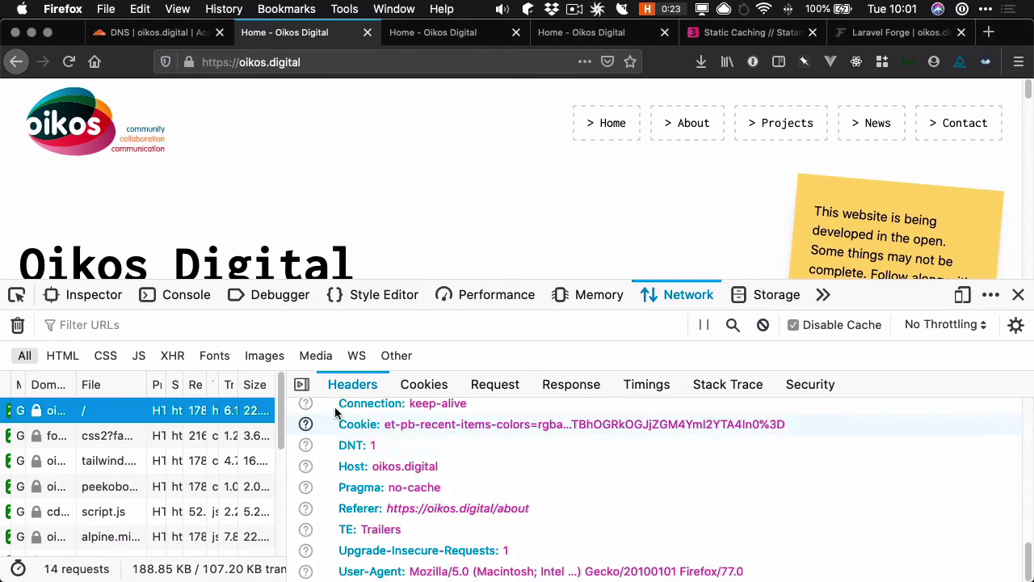
pyautogui.click(300, 385)
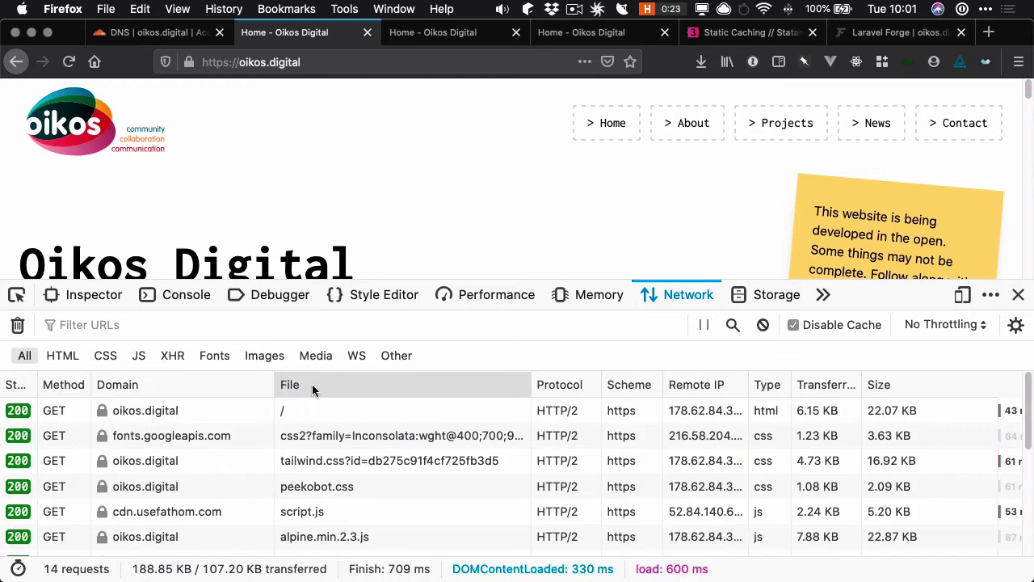
pyautogui.click(1018, 295)
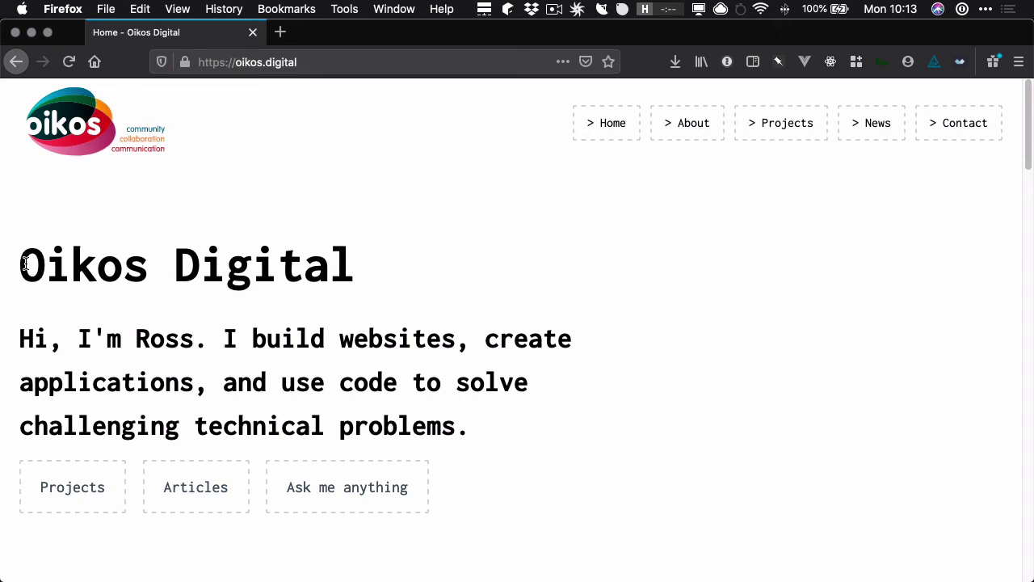
# Open the network monitor on the oikos.digital home page, reload it and show the main document request's headers.
pyautogui.press('super+alt+e')
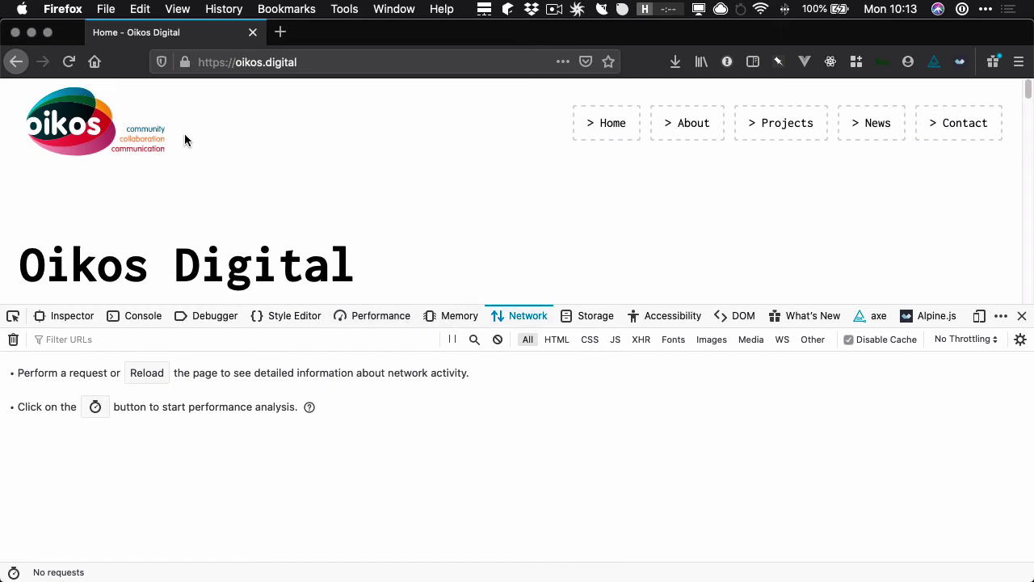
pyautogui.click(69, 62)
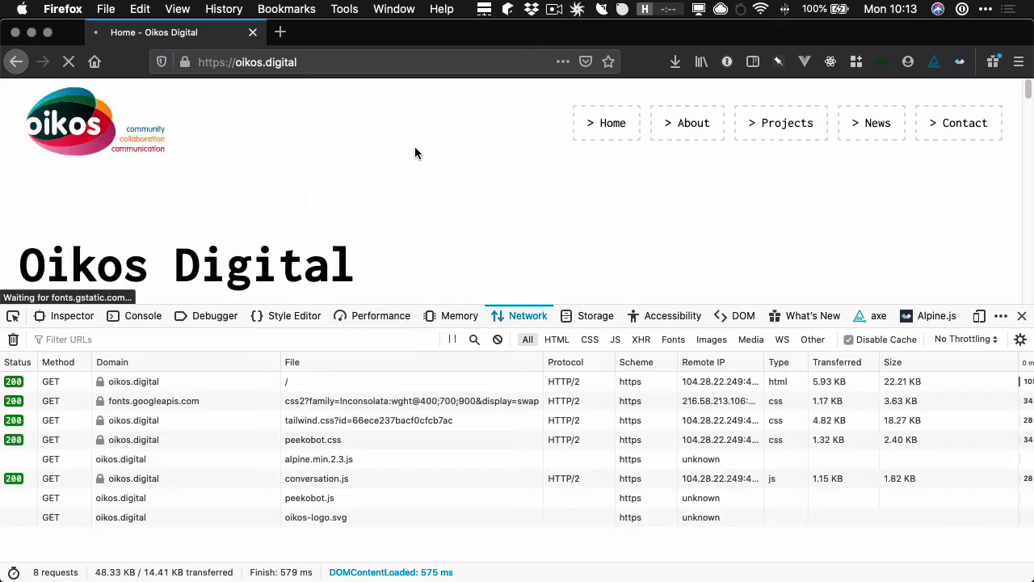
pyautogui.click(332, 385)
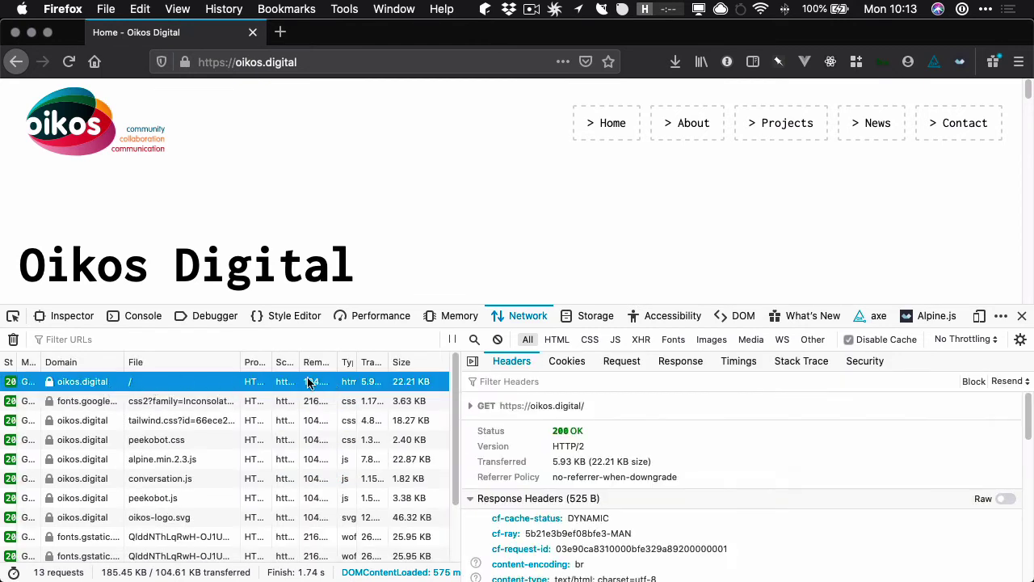
# Examine the cf-cache-status, cf-ray and cf-request-id response headers of the main document and close the request details.
pyautogui.scroll(-1, 692, 512)
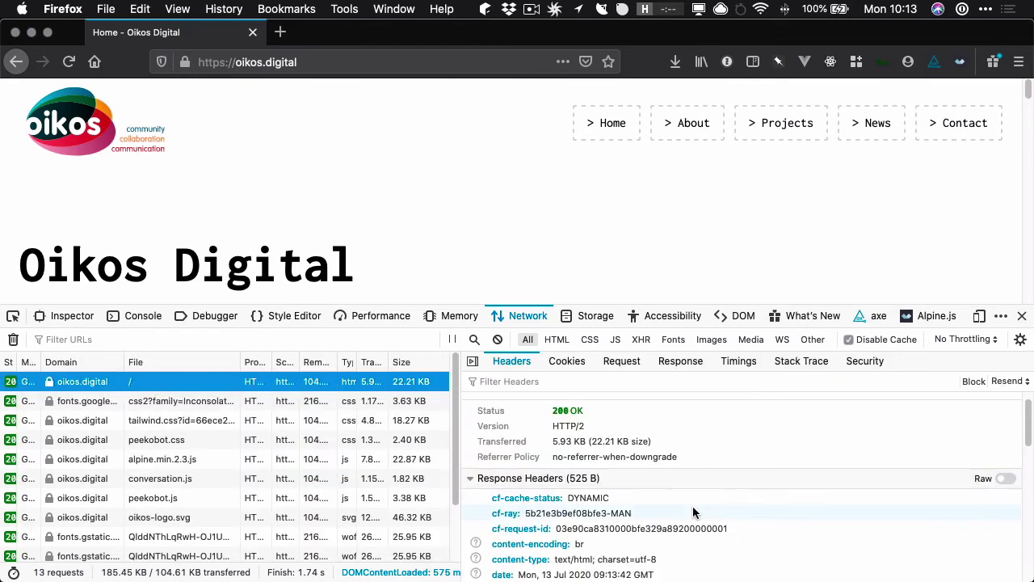
pyautogui.moveTo(568, 487); pyautogui.dragTo(611, 488)
pyautogui.click(557, 503)
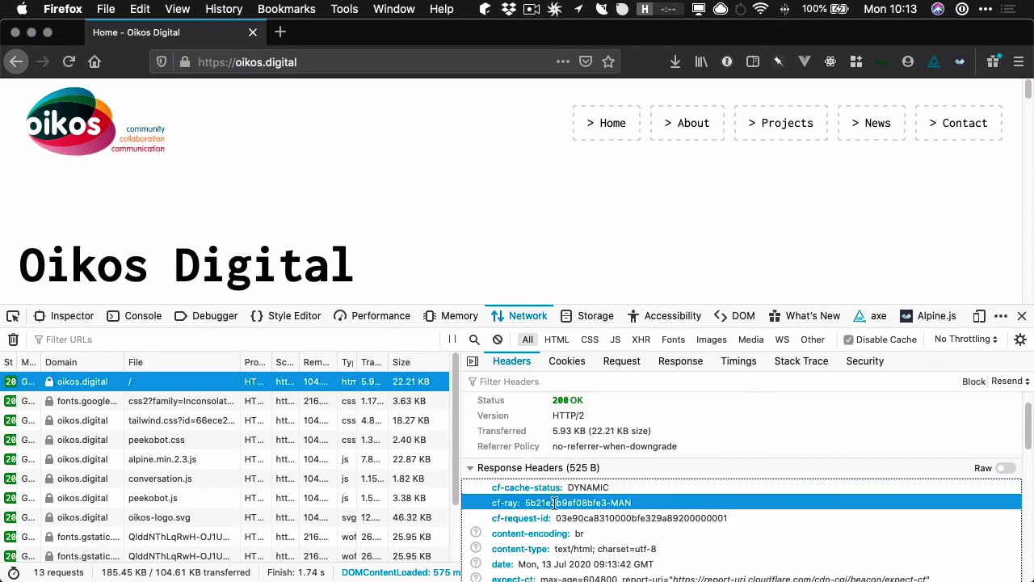
pyautogui.moveTo(525, 503); pyautogui.dragTo(637, 501)
pyautogui.click(558, 518)
pyautogui.moveTo(556, 518); pyautogui.dragTo(731, 522)
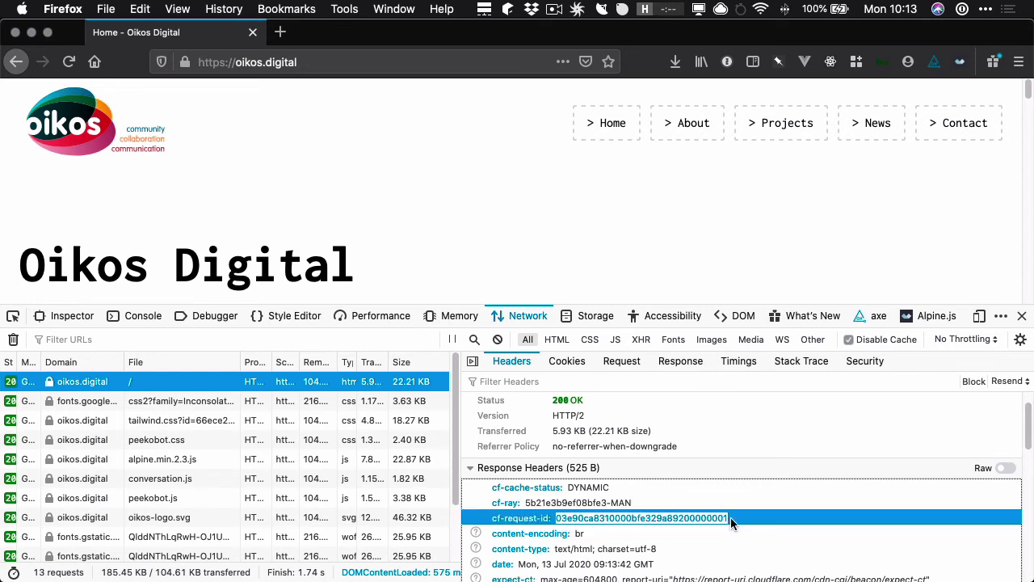
pyautogui.click(717, 518)
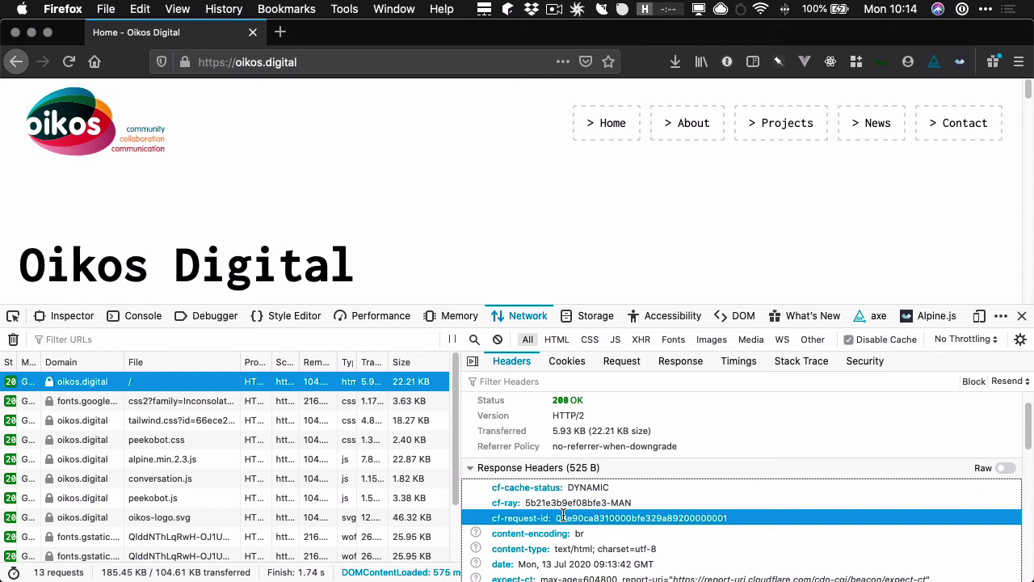
pyautogui.moveTo(491, 487); pyautogui.dragTo(653, 506)
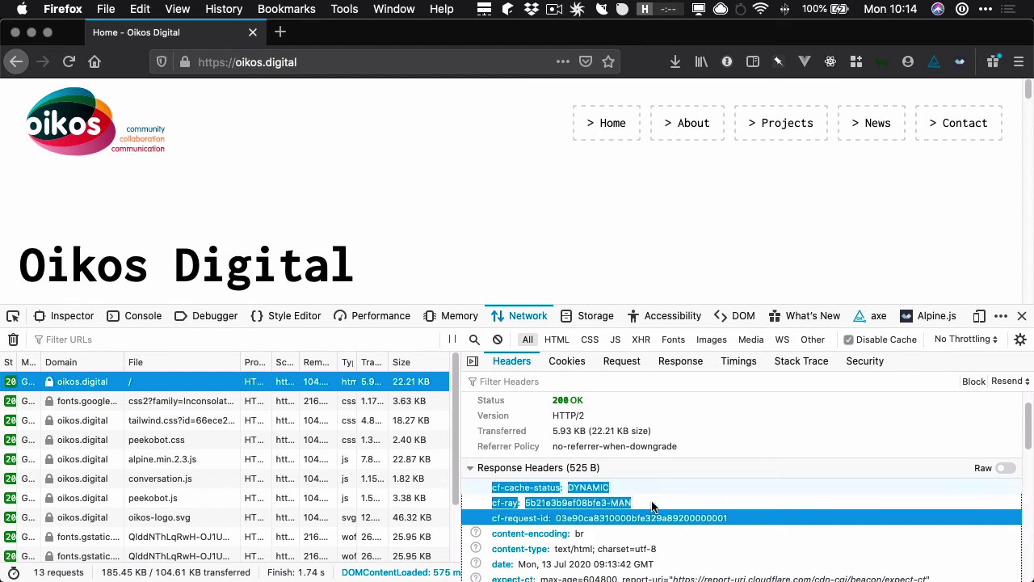
pyautogui.click(655, 506)
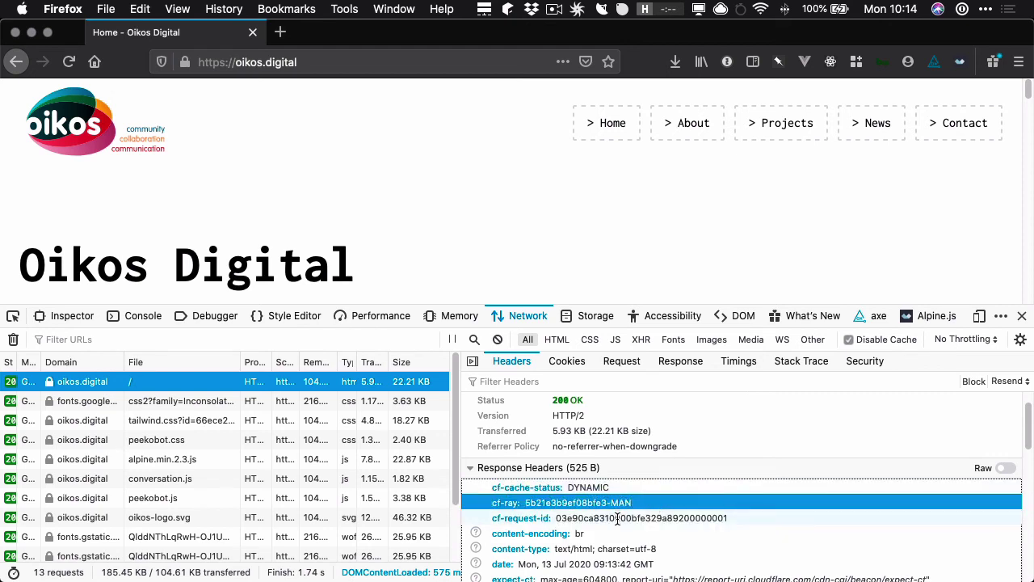
pyautogui.click(618, 518)
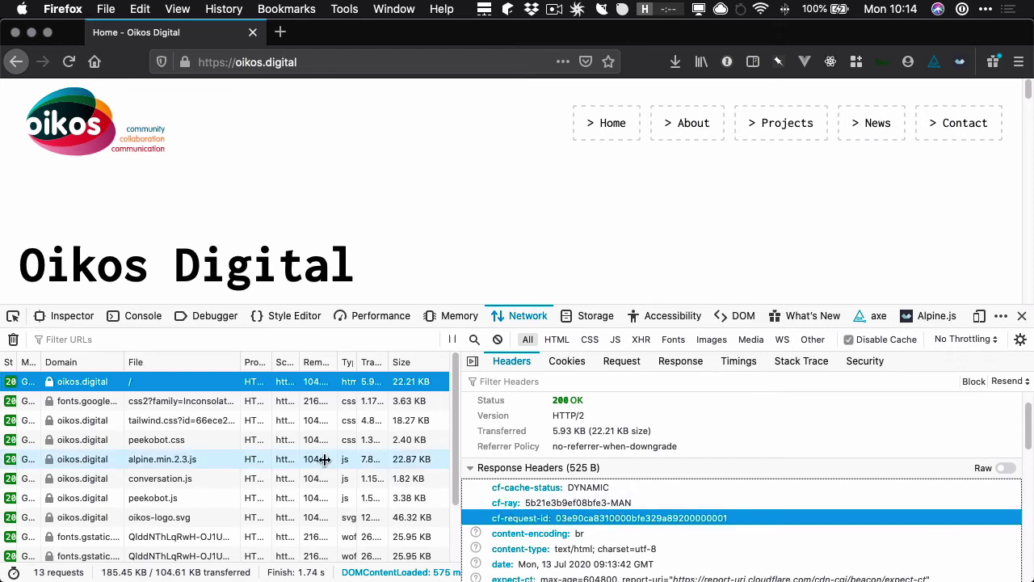
pyautogui.click(473, 361)
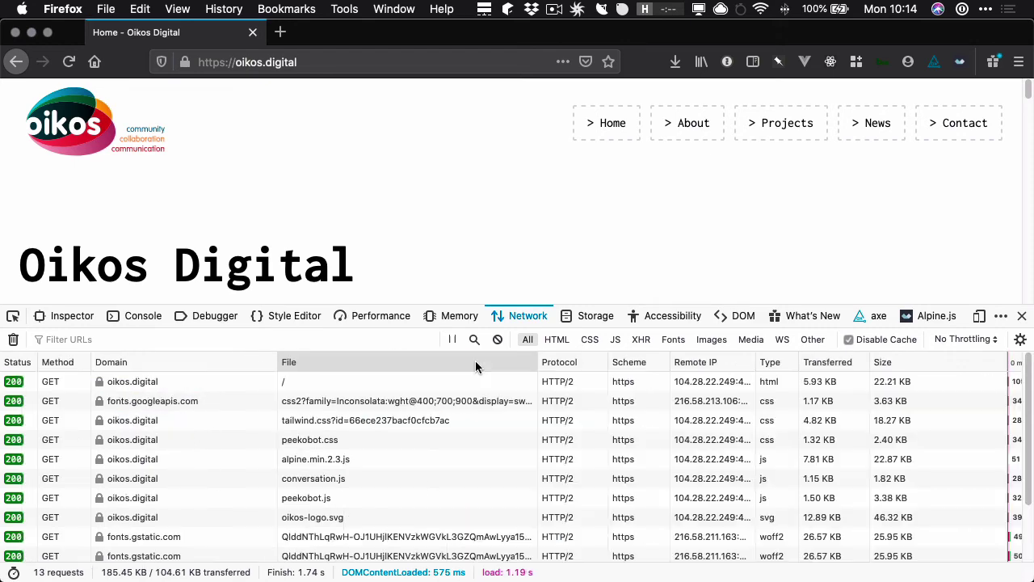
# Check the main document's response headers once more and show its request timings.
pyautogui.click(696, 386)
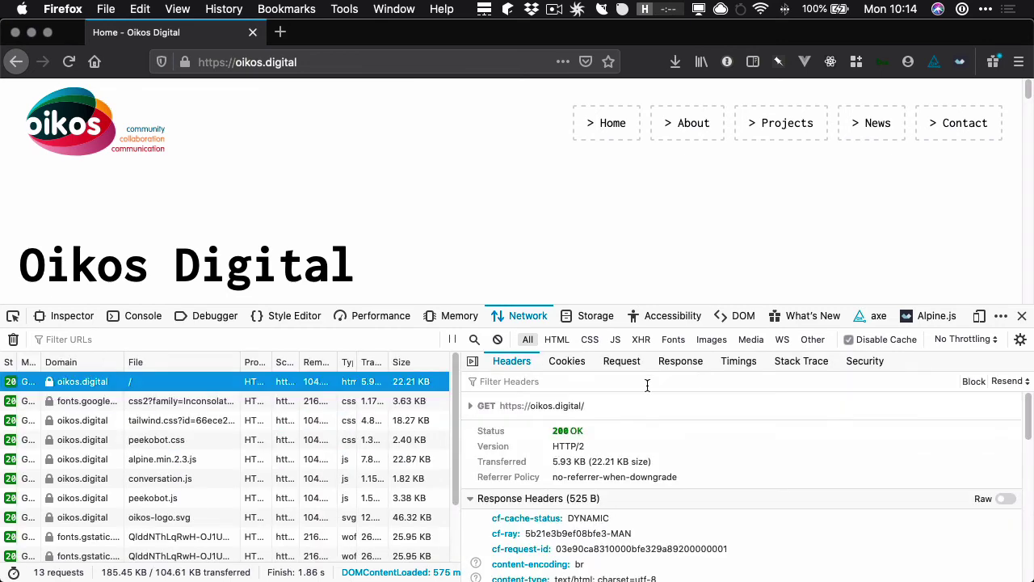
pyautogui.click(473, 361)
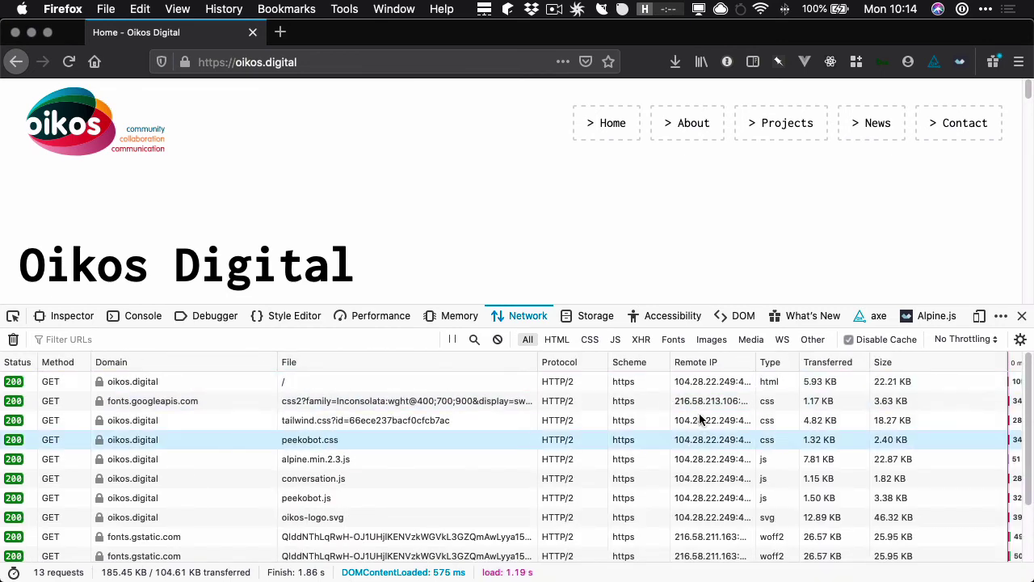
pyautogui.click(727, 460)
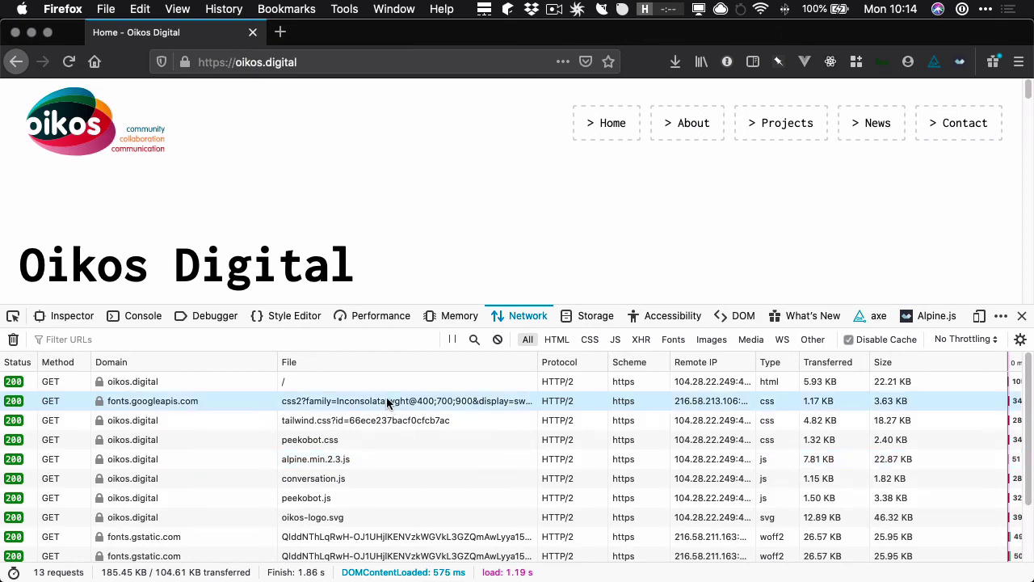
pyautogui.click(340, 385)
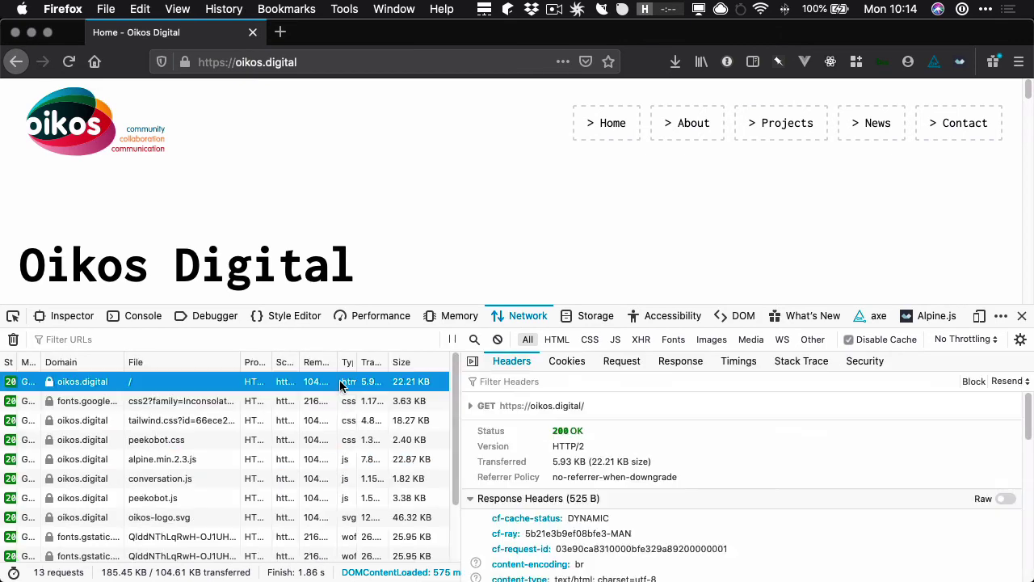
pyautogui.click(740, 363)
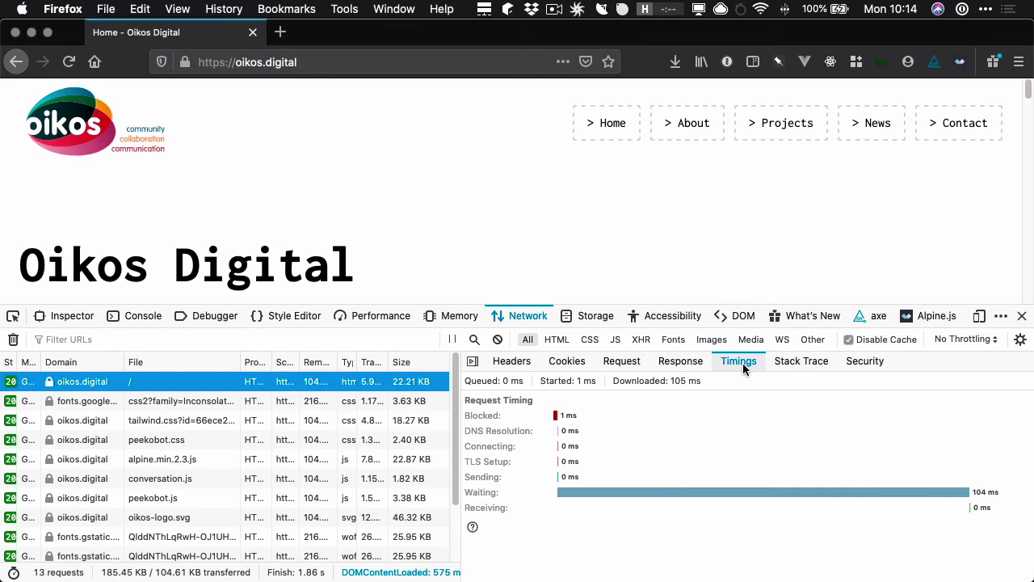
# Reload the home page, compare the request timings of the main document and peekobot.css, and close the request details.
pyautogui.click(68, 62)
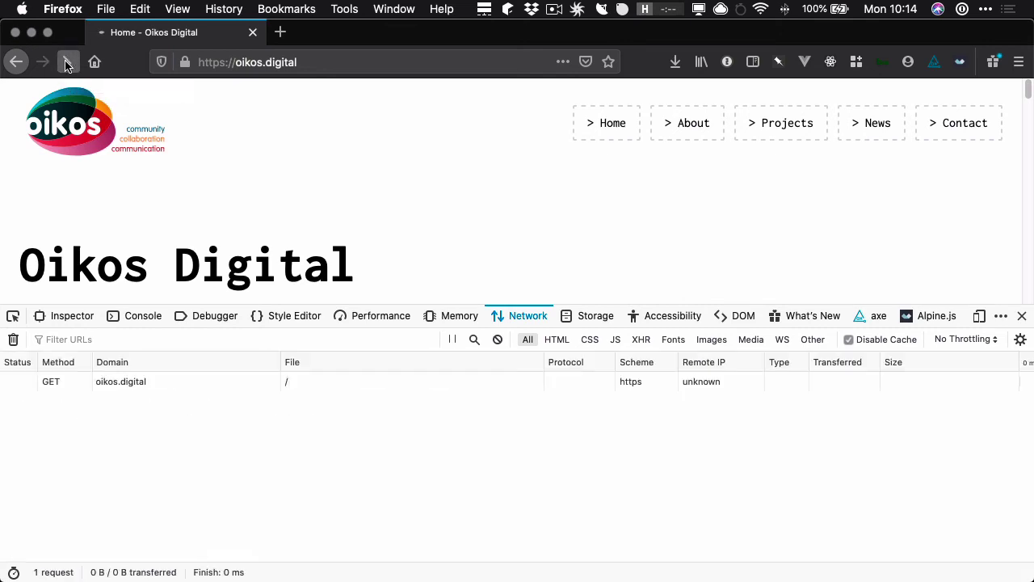
pyautogui.scroll(2, 332, 436)
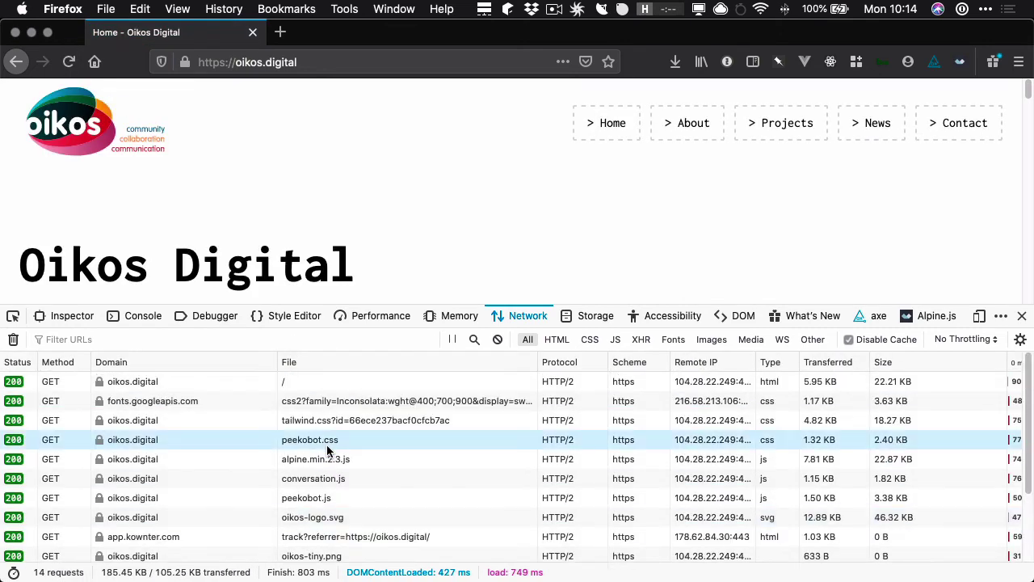
pyautogui.click(303, 385)
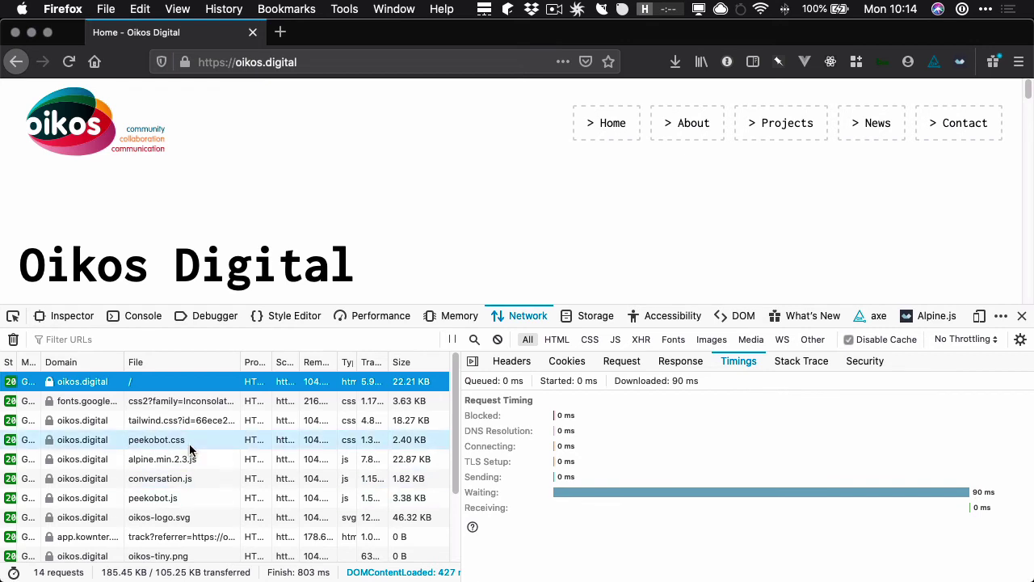
pyautogui.click(168, 441)
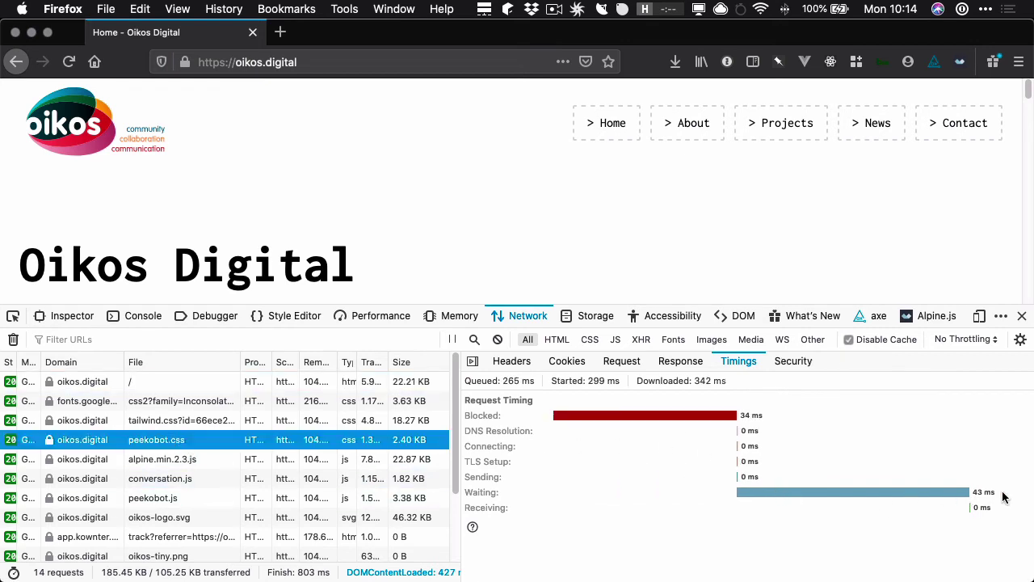
pyautogui.click(208, 386)
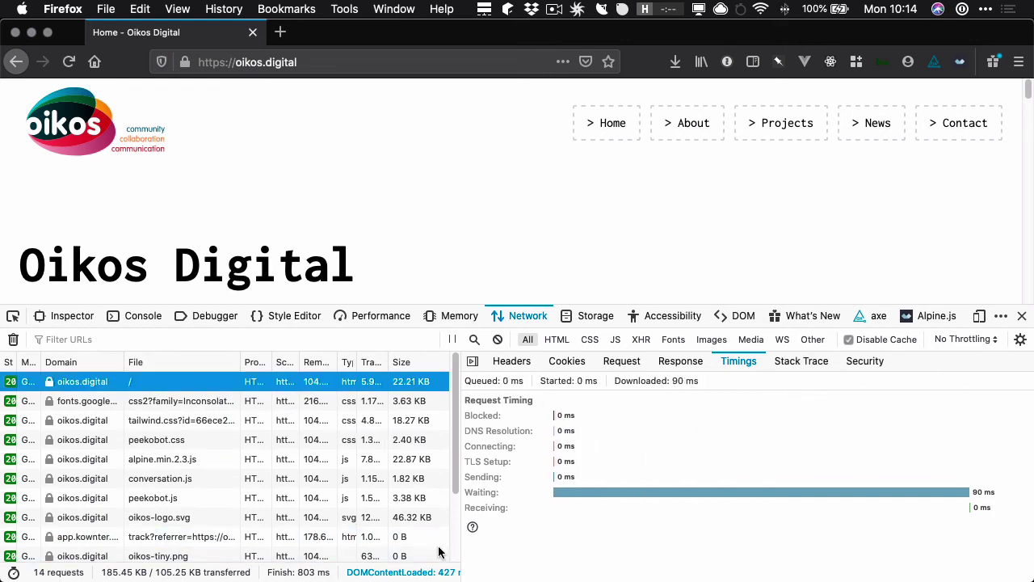
pyautogui.click(472, 362)
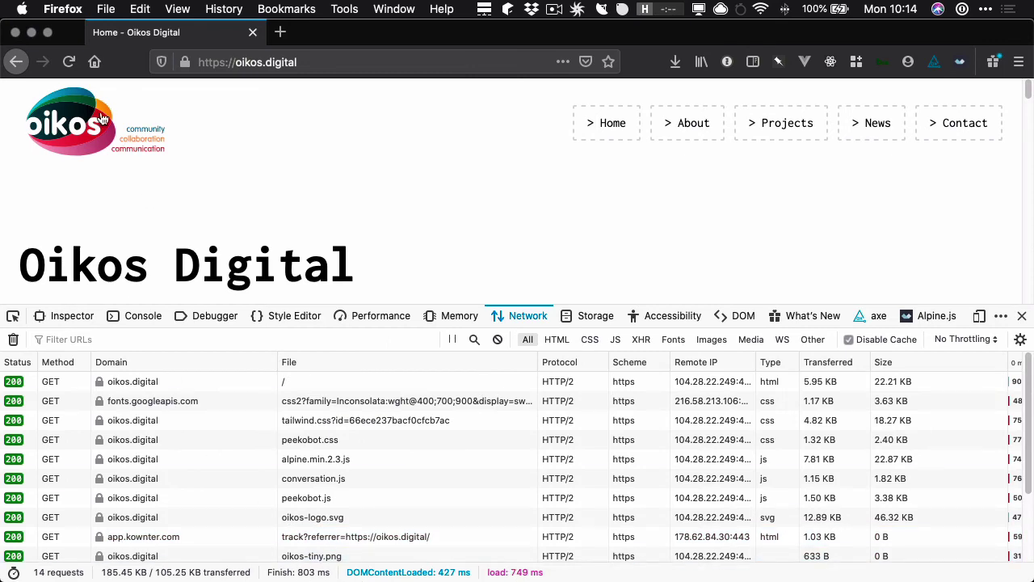
# Reload the home page twice and check the total load time after each reload.
pyautogui.click(70, 63)
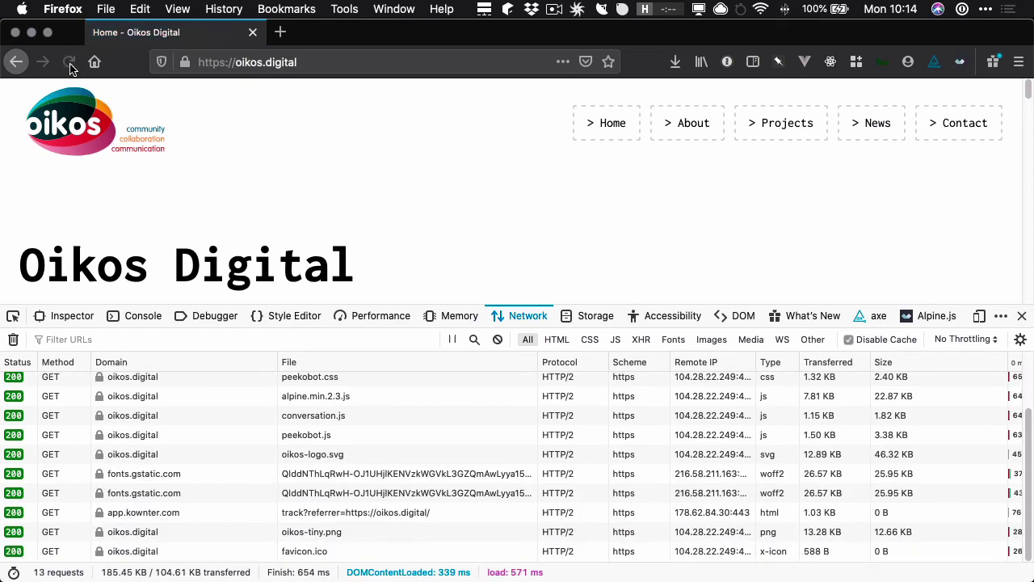
pyautogui.moveTo(511, 573); pyautogui.dragTo(552, 574)
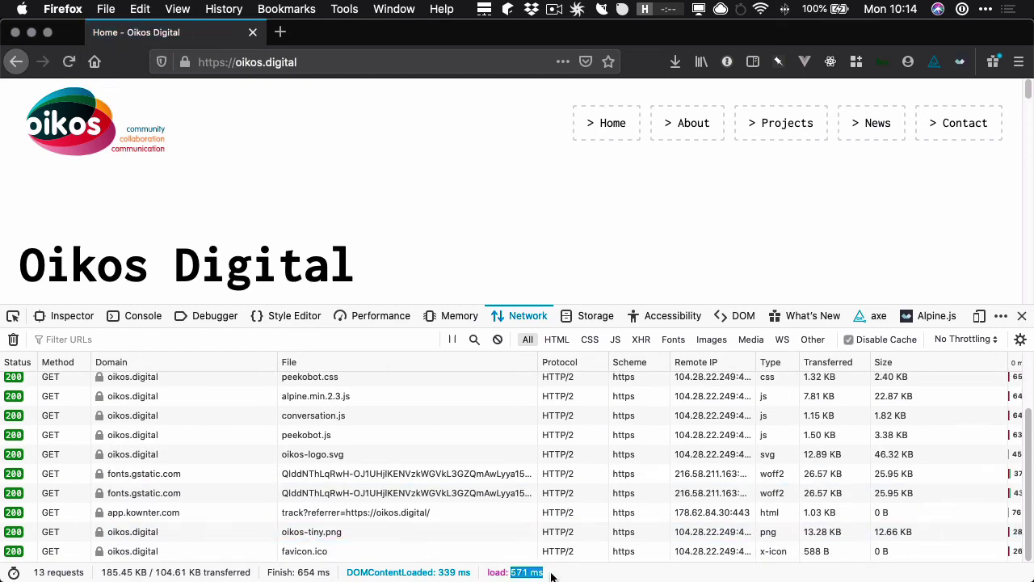
pyautogui.click(70, 63)
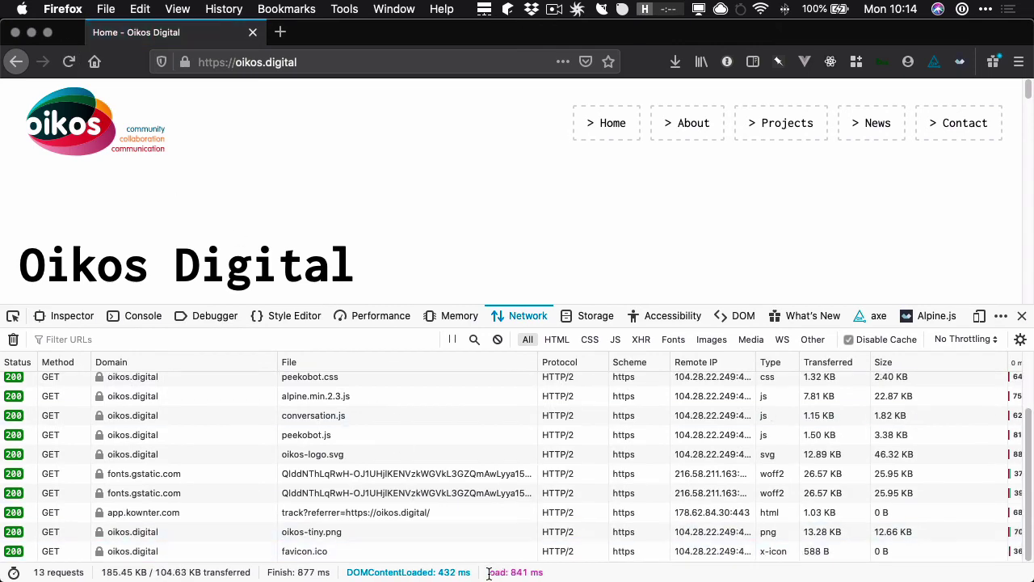
pyautogui.moveTo(488, 572); pyautogui.dragTo(543, 573)
pyautogui.click(517, 572)
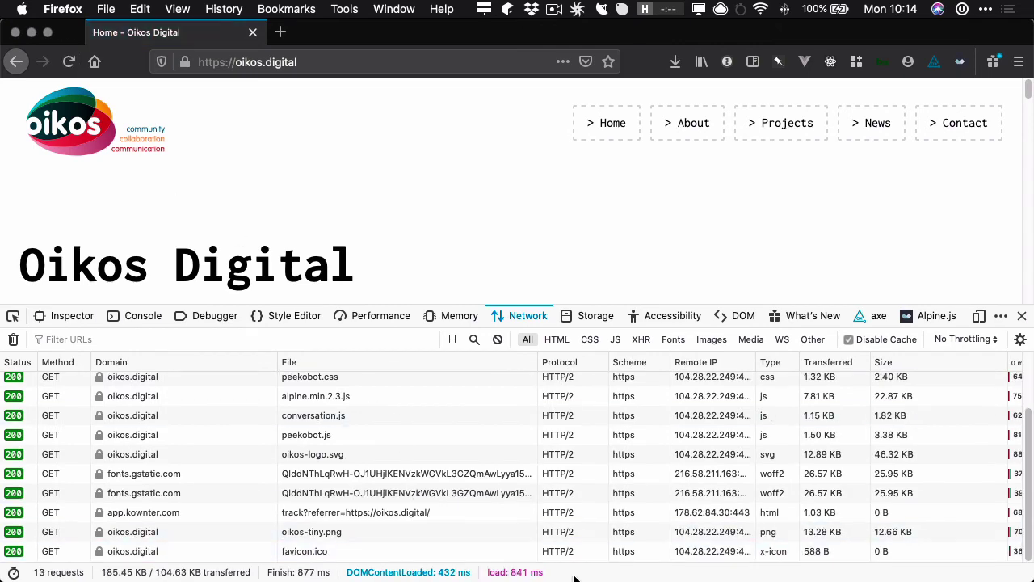
# Reload the home page again and show the main document's request timings.
pyautogui.click(69, 61)
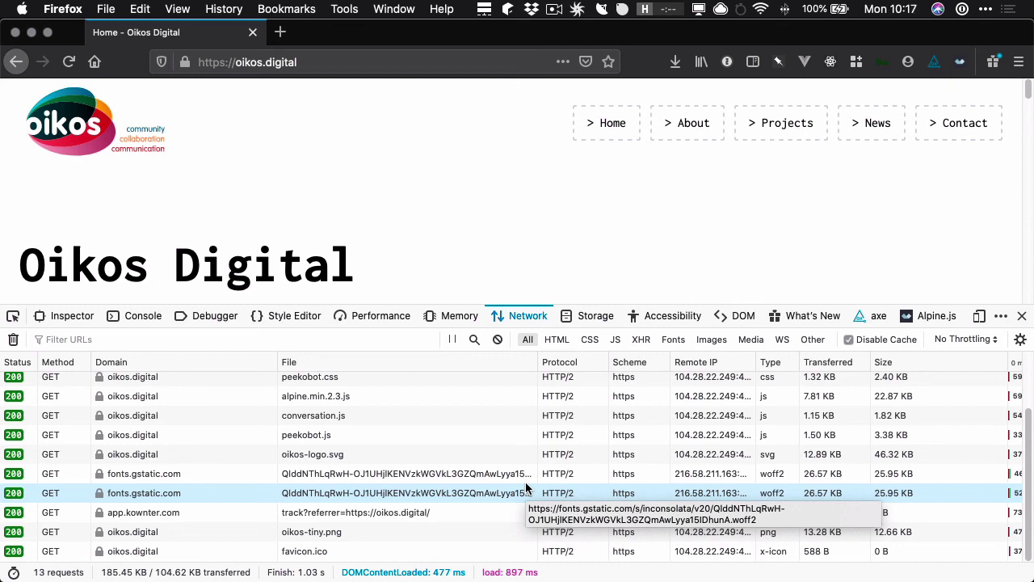
pyautogui.scroll(2, 525, 488)
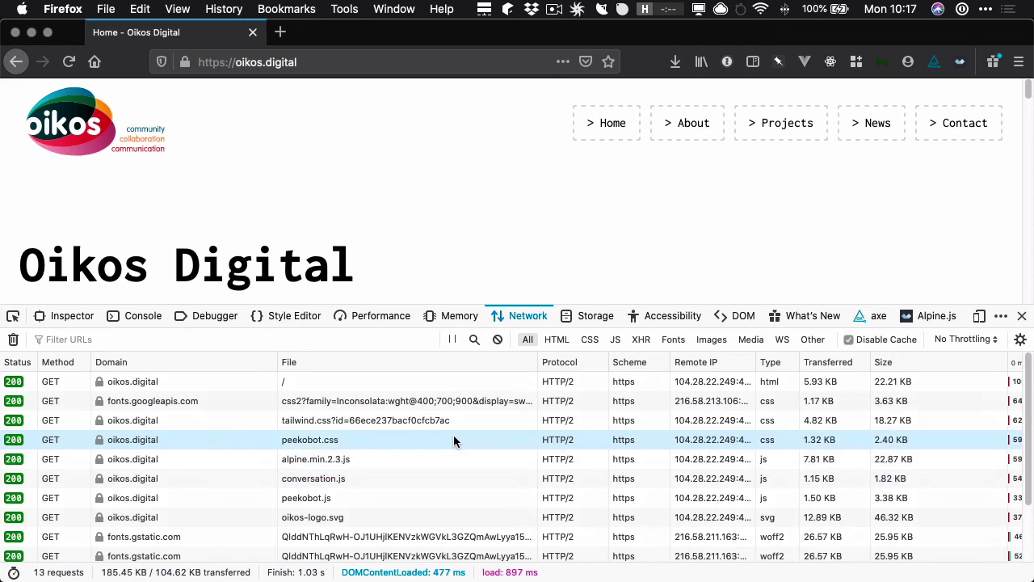
pyautogui.click(416, 385)
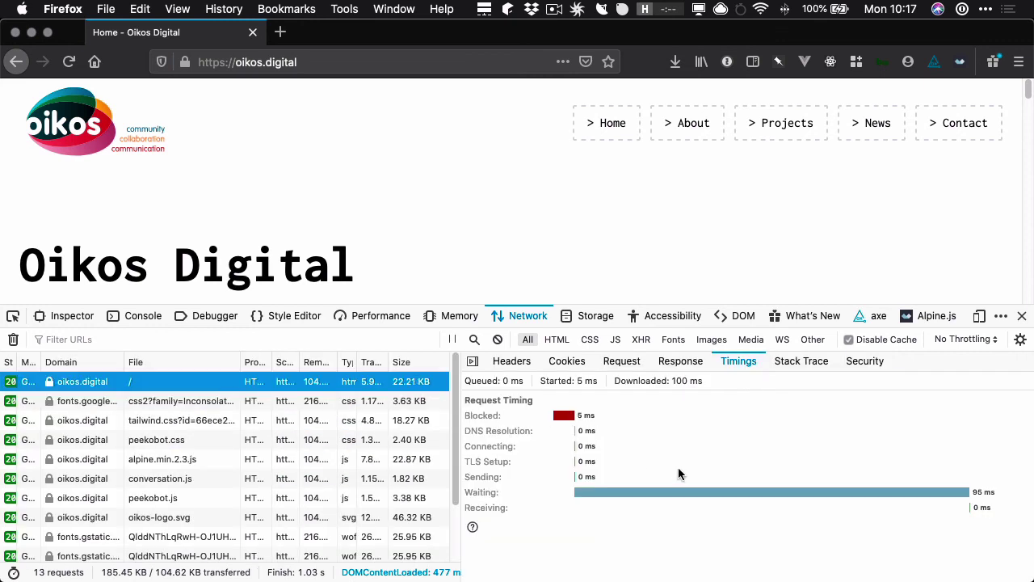